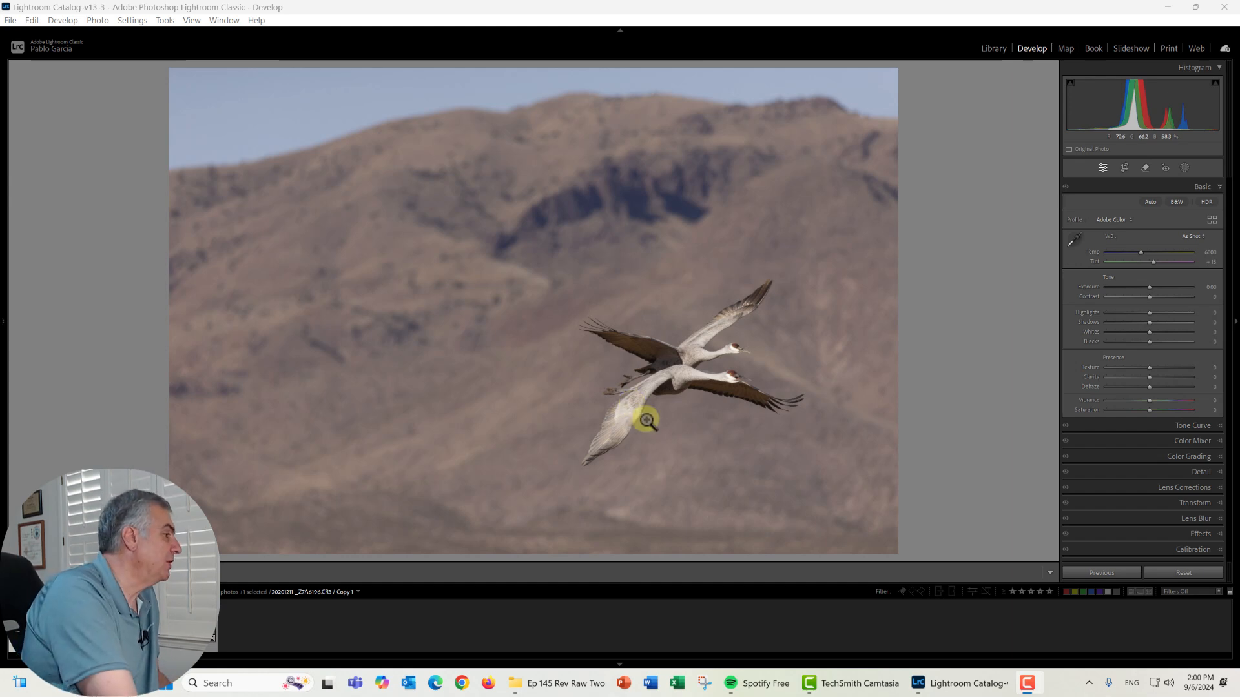
# View the finished edit of the crane photo and inspect the birds' heads up close
pyautogui.press('Left')
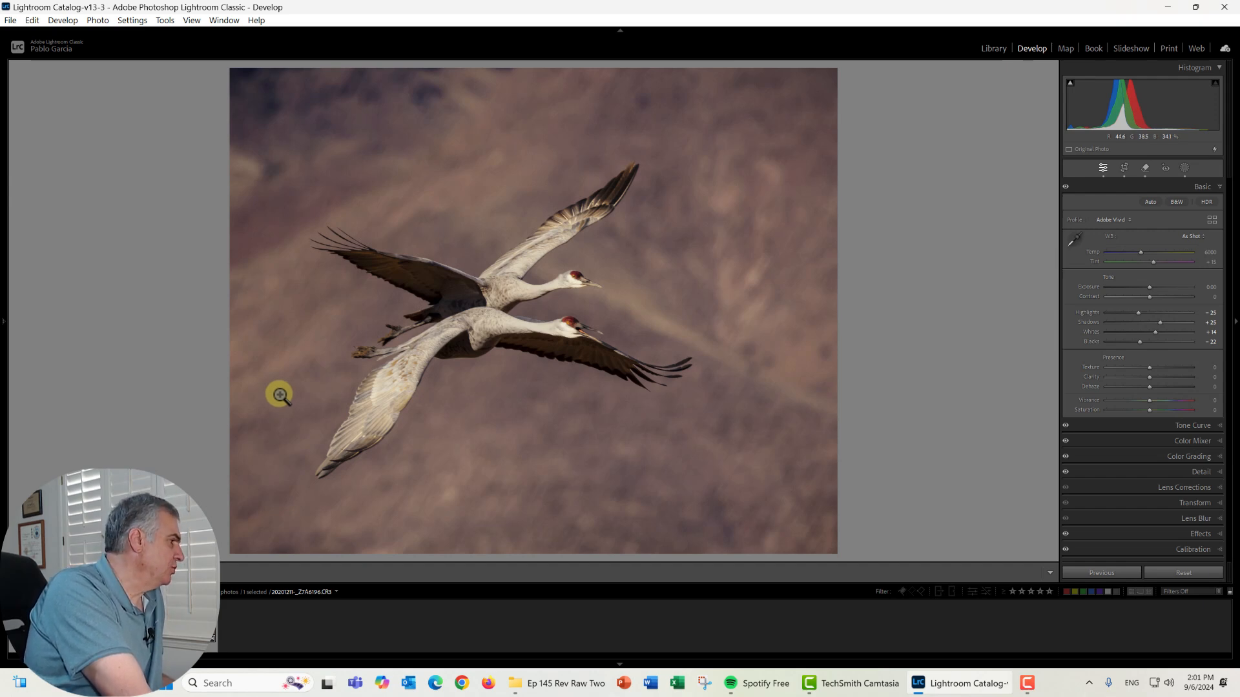
pyautogui.click(571, 330)
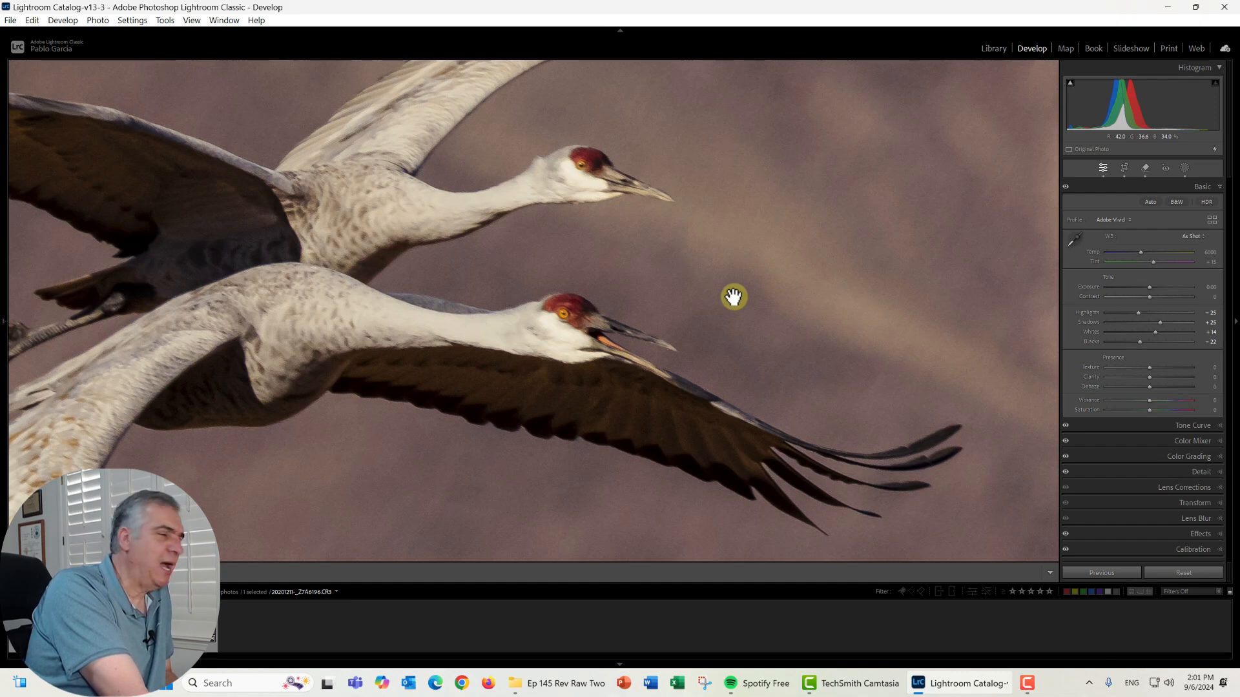
pyautogui.click(777, 313)
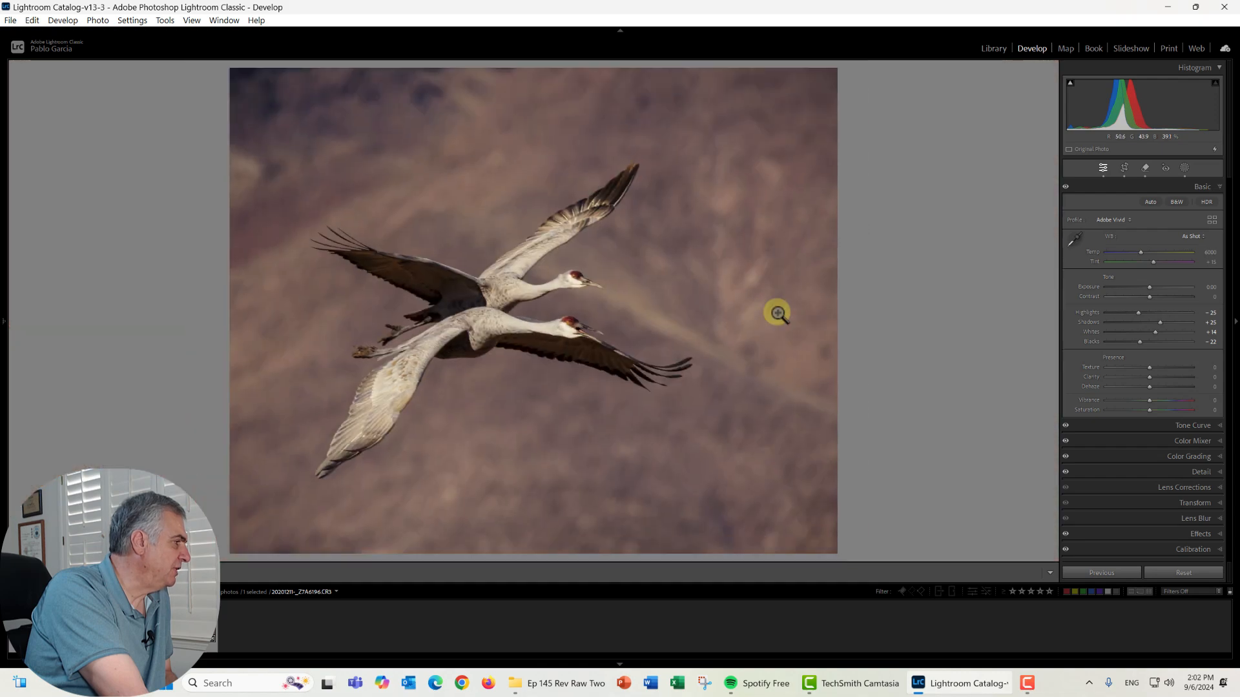
# Process the unedited second copy of the crane photo with the Topaz Photo AI plug-in
pyautogui.press('Right')
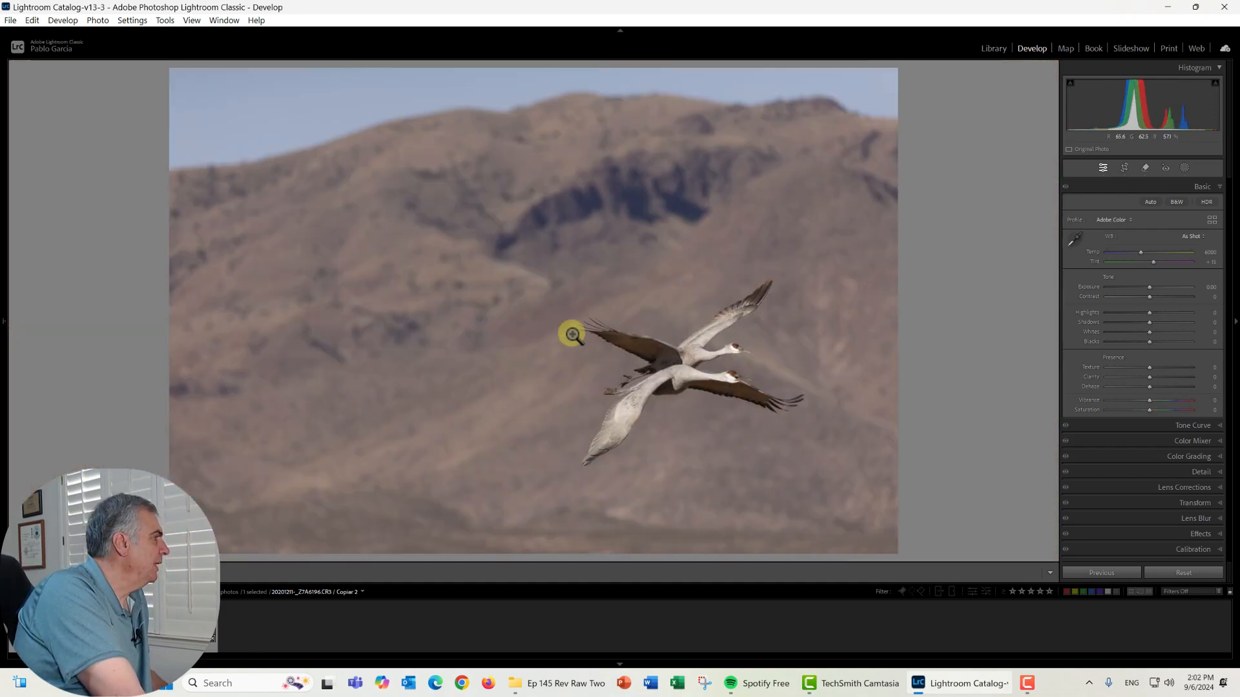
pyautogui.click(11, 21)
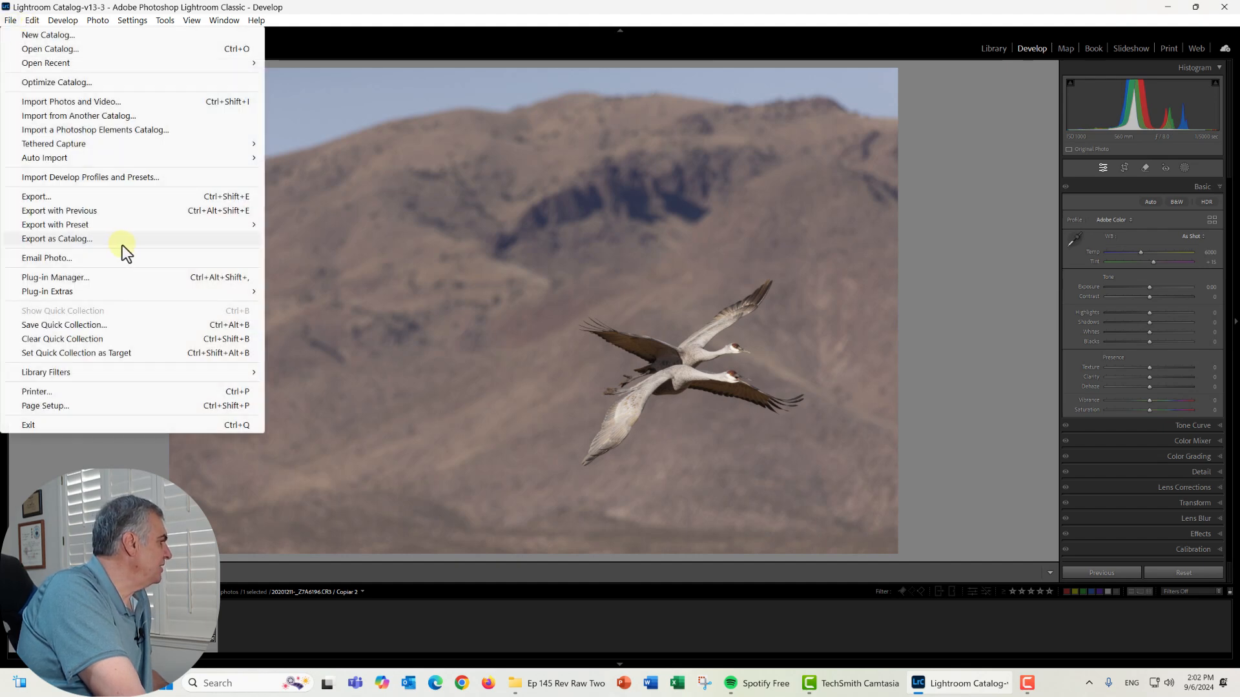
pyautogui.moveTo(83, 292)
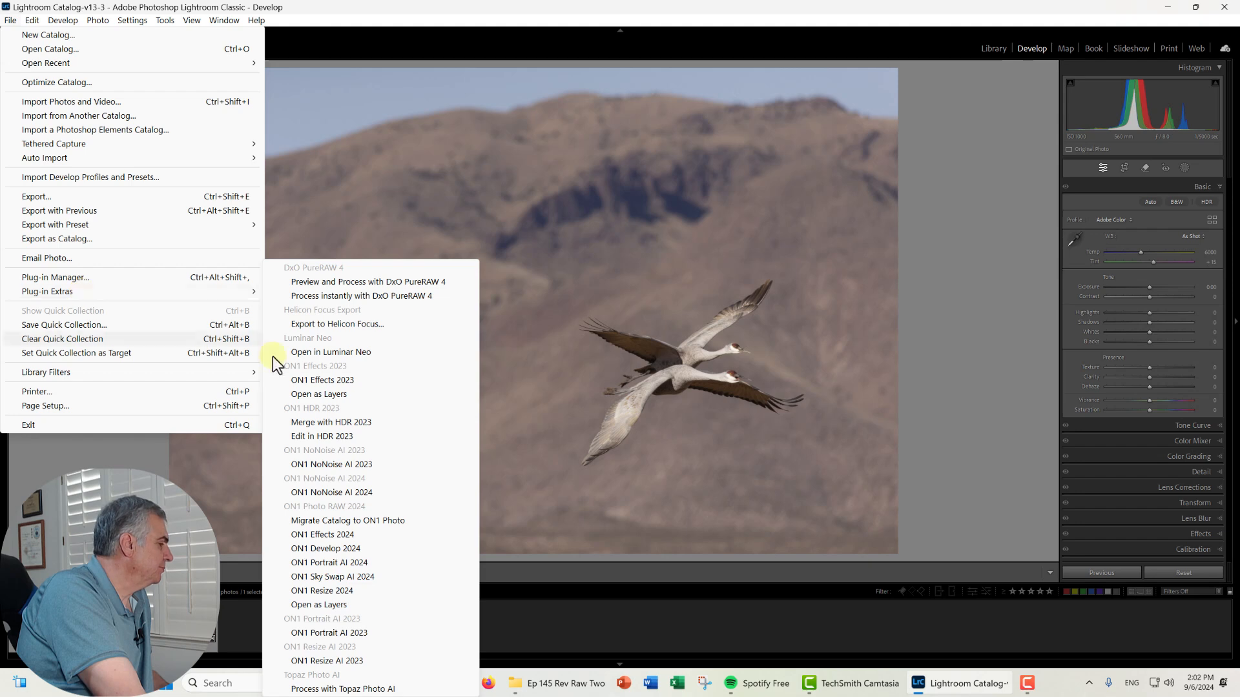
pyautogui.click(330, 690)
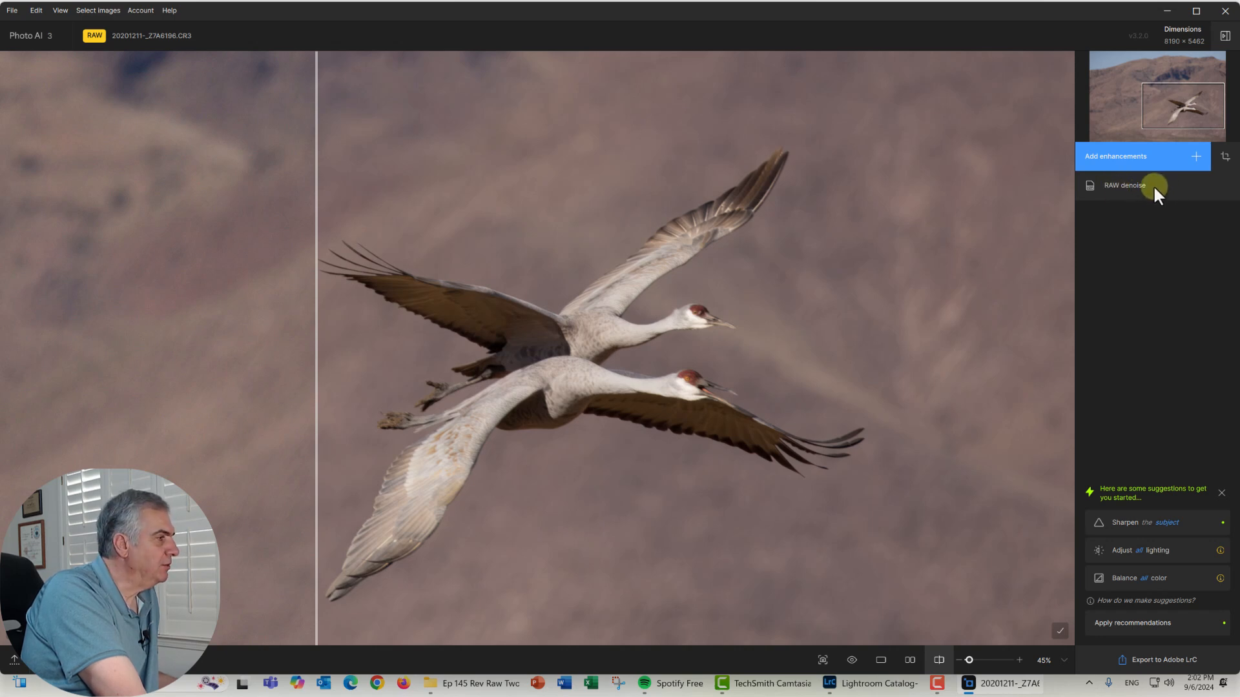
# Compare the cranes before and after RAW denoise, and apply the suggested sharpening of the subject
pyautogui.moveTo(316, 352); pyautogui.dragTo(375, 369)
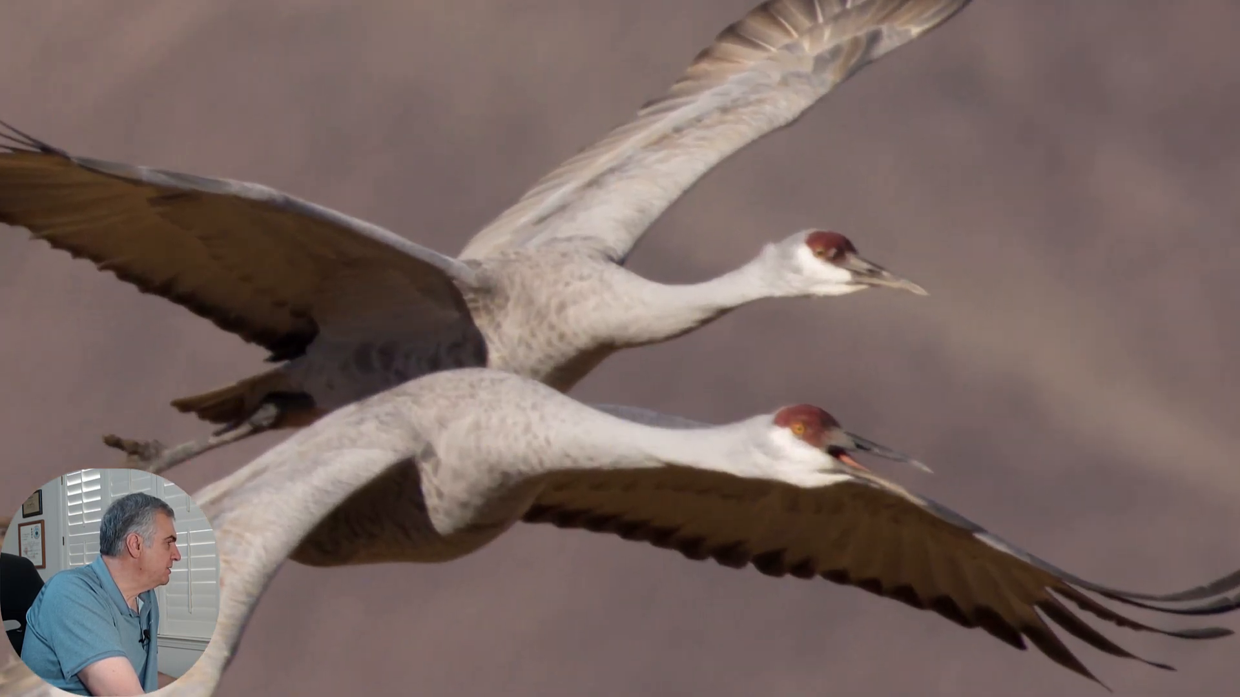
pyautogui.moveTo(1012, 462); pyautogui.dragTo(273, 323)
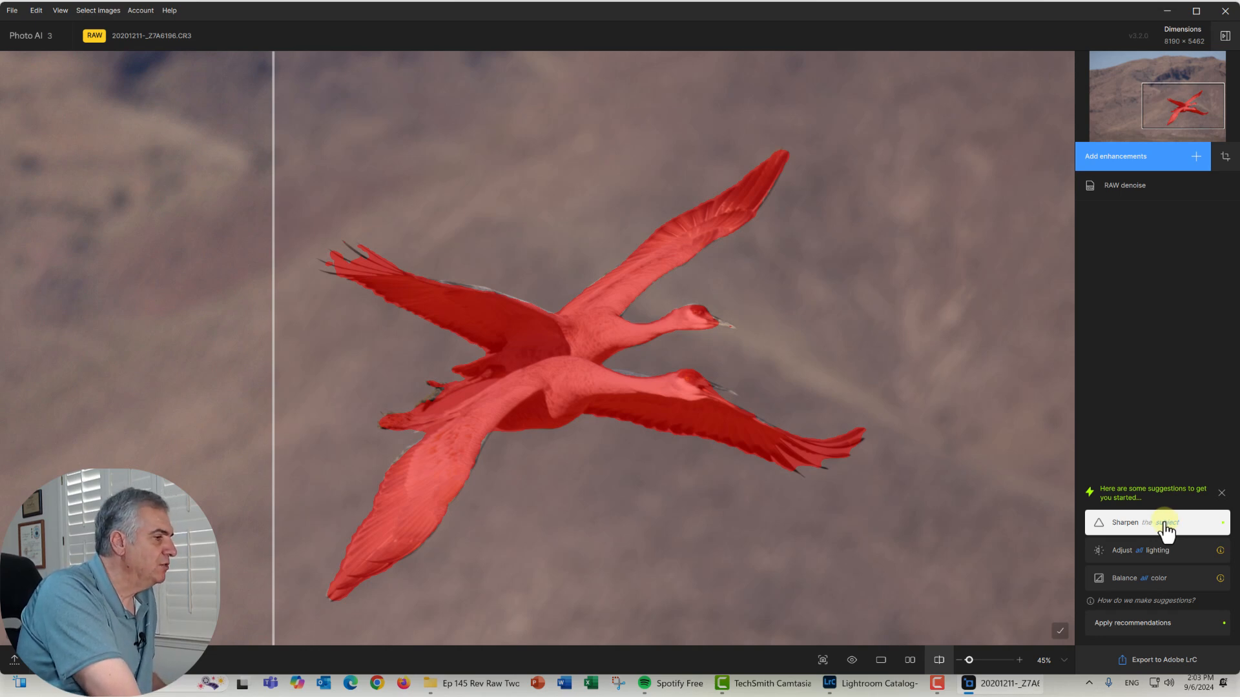
pyautogui.click(1166, 527)
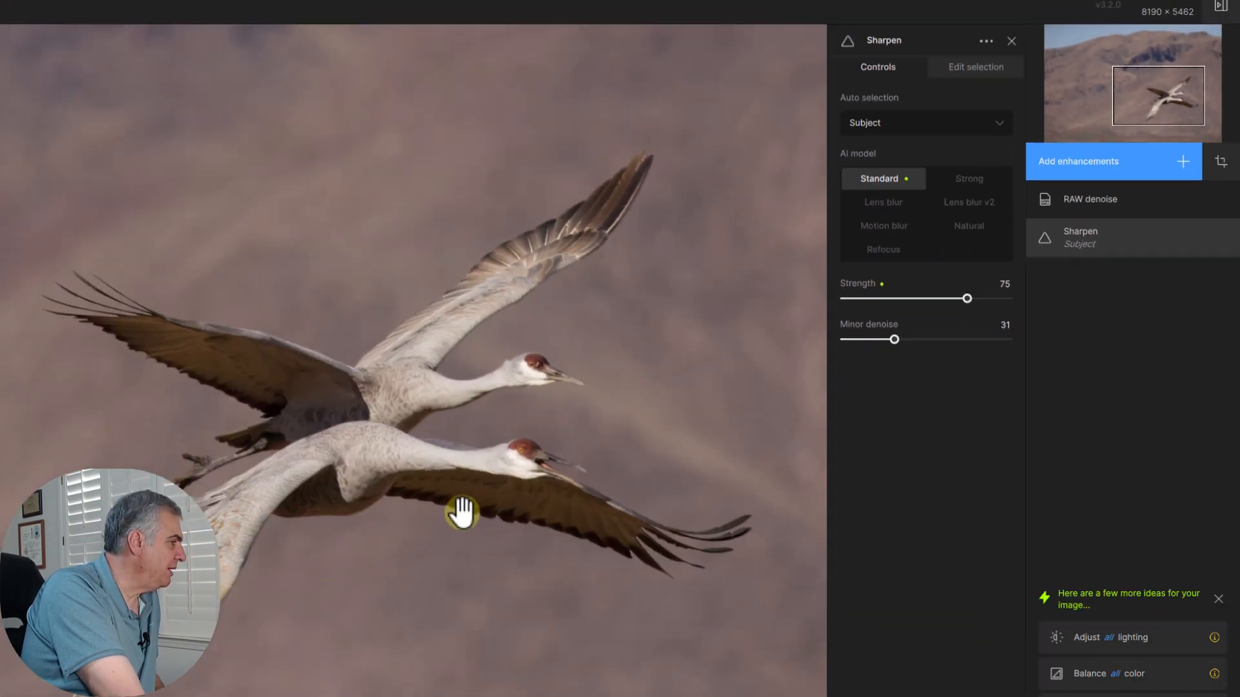
# Compare the cranes' heads, bodies and wings before and after sharpening with the split view
pyautogui.scroll(3, 641, 425)
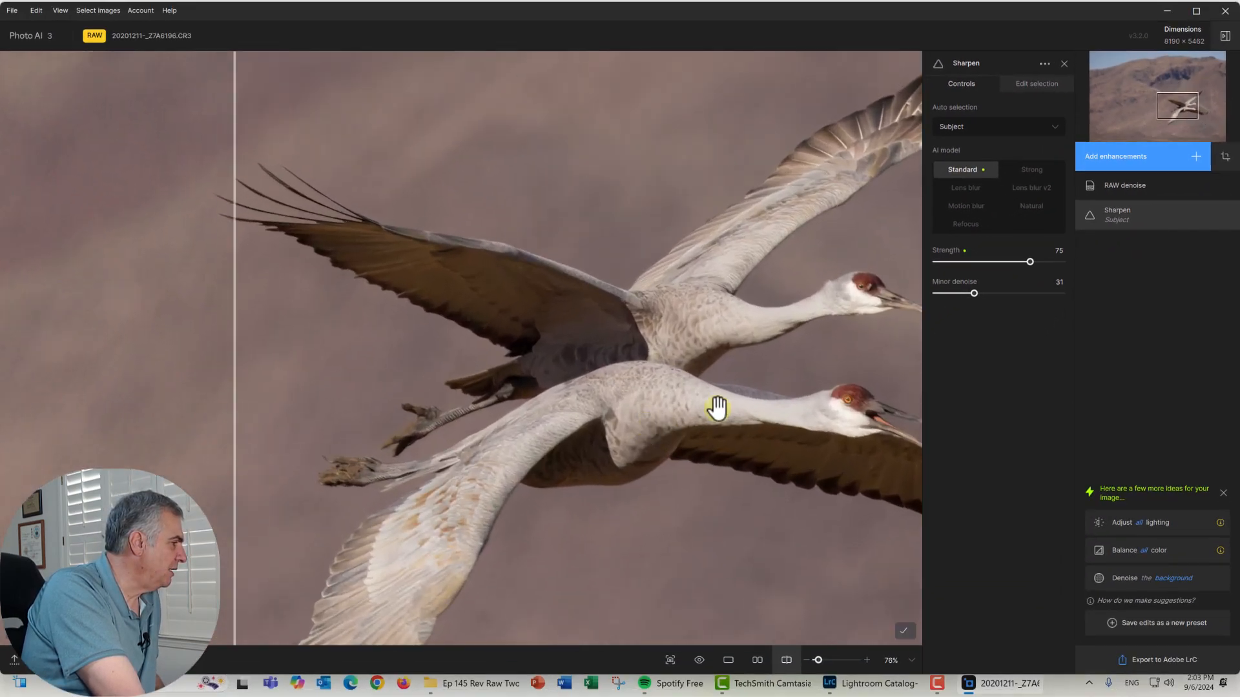
pyautogui.moveTo(717, 410); pyautogui.dragTo(590, 367)
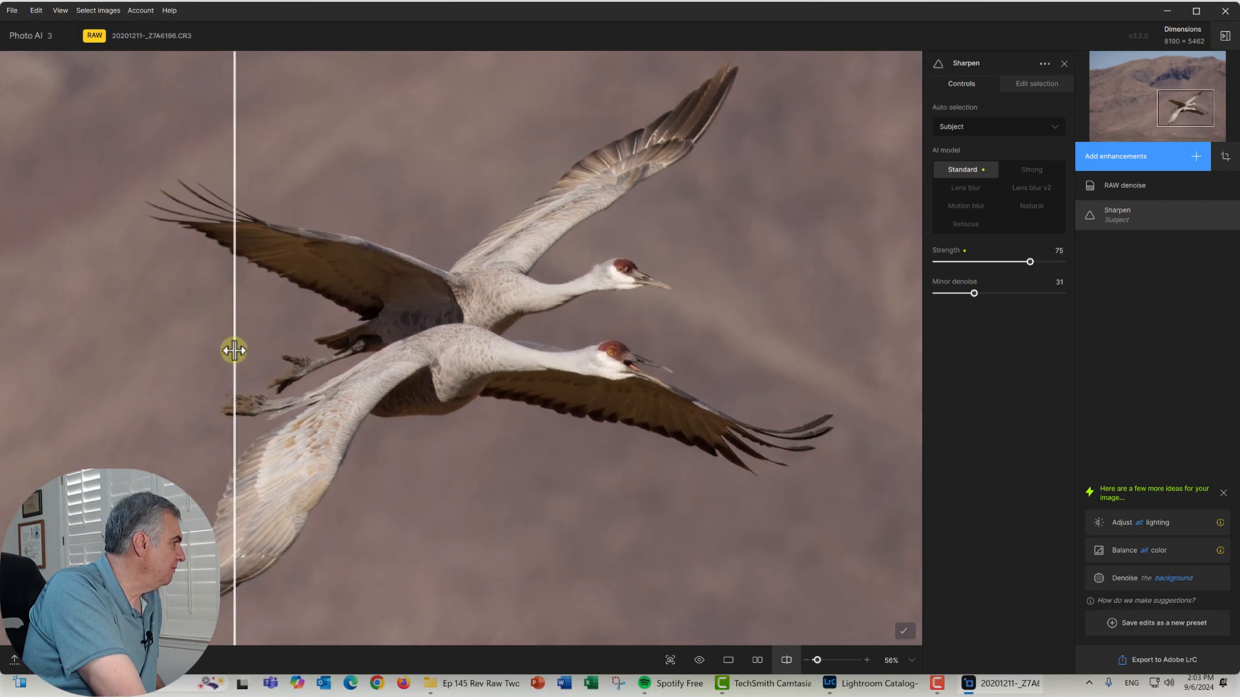
pyautogui.moveTo(233, 349); pyautogui.dragTo(670, 376)
pyautogui.moveTo(764, 396); pyautogui.dragTo(152, 348)
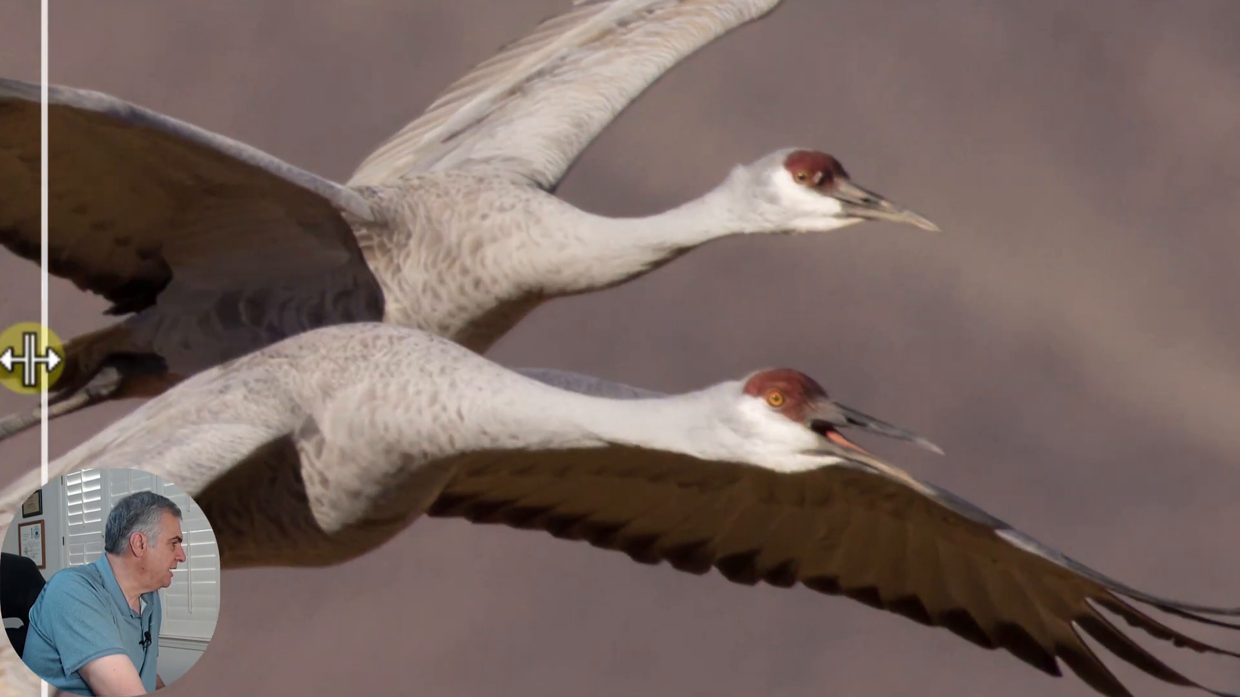
pyautogui.moveTo(3, 388); pyautogui.dragTo(1237, 493)
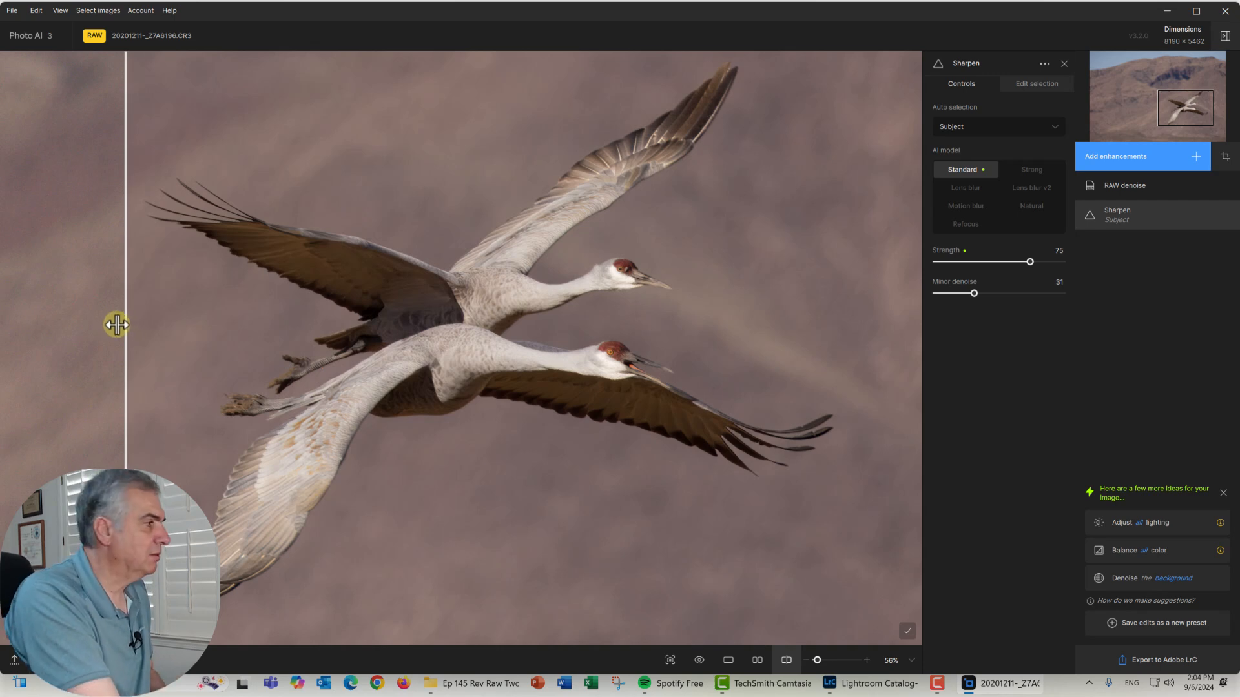
# Edit the sharpening selection with a brush size of 69 and paint in both cranes' beaks
pyautogui.click(1030, 85)
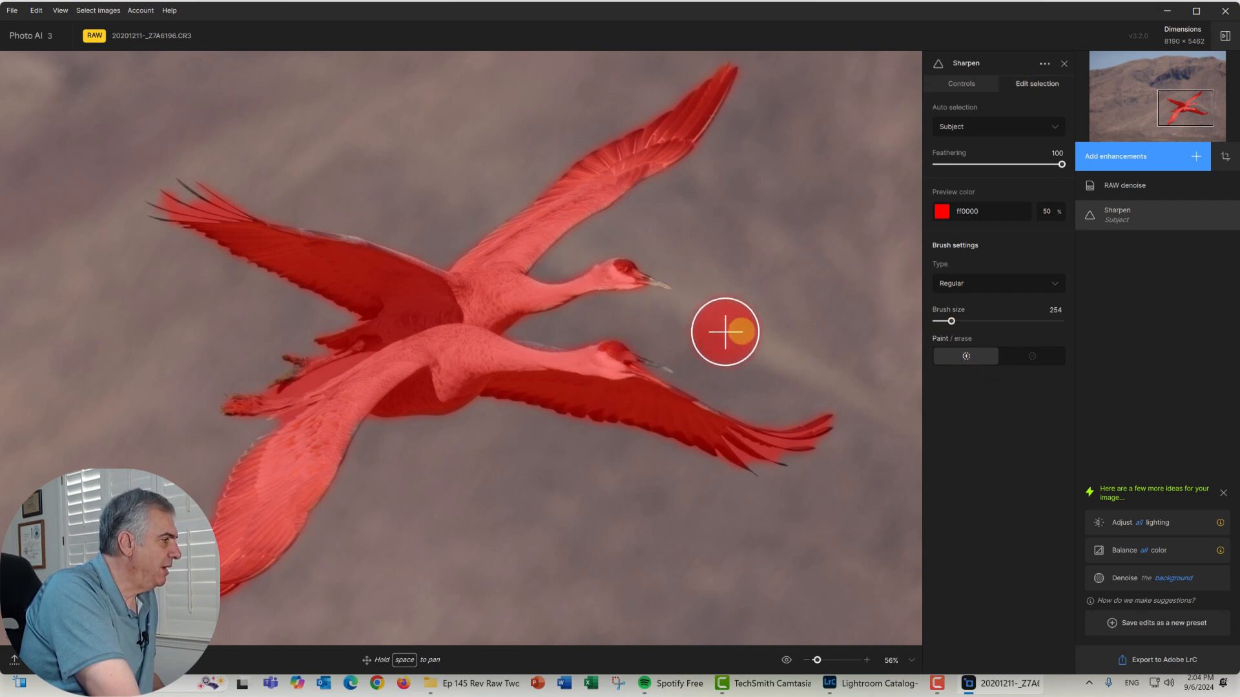
pyautogui.moveTo(946, 321); pyautogui.dragTo(940, 321)
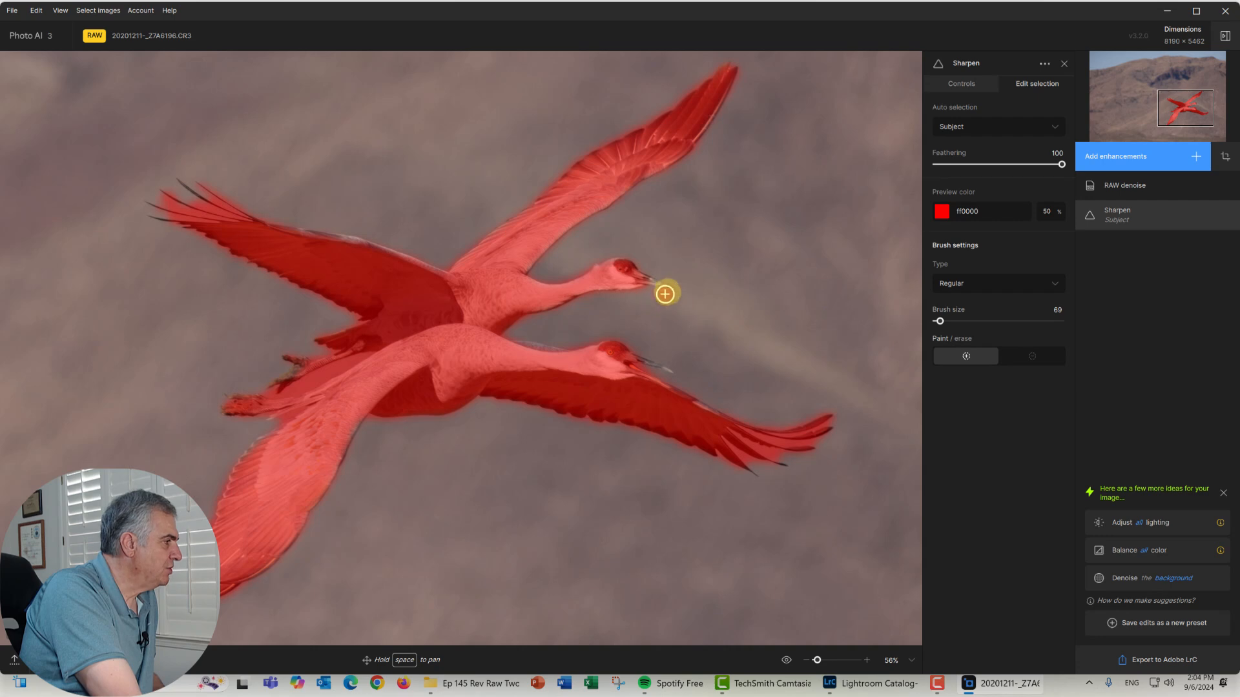
pyautogui.click(623, 267)
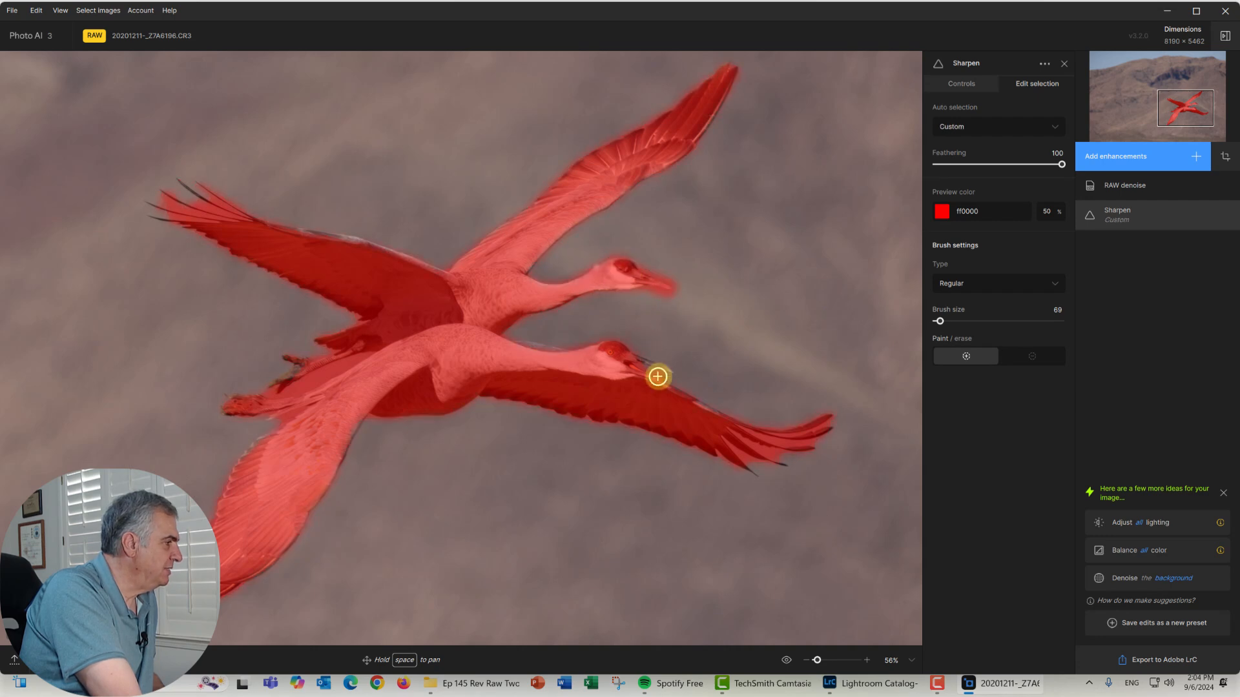
pyautogui.moveTo(671, 372); pyautogui.dragTo(634, 362)
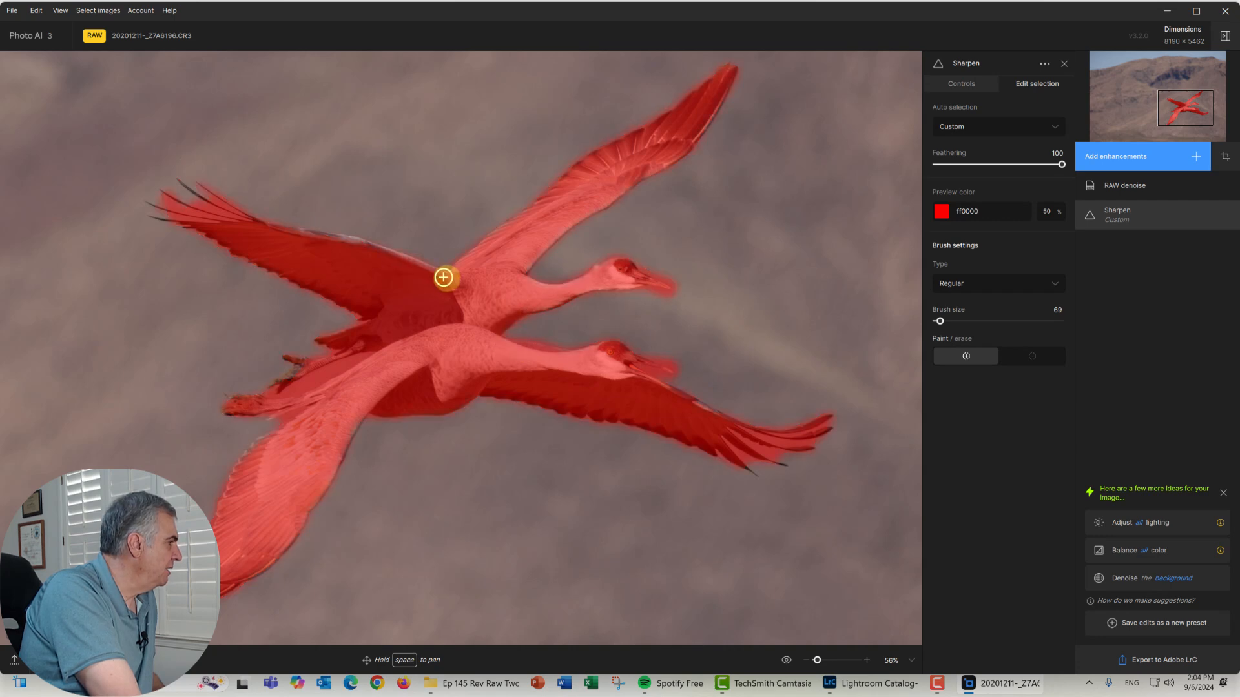
# Add the upper wing edge, the missing wingtip feathers and the feet to the sharpening selection, and return to the sharpening controls
pyautogui.moveTo(420, 266)
pyautogui.mouseDown()
pyautogui.moveTo(319, 238)
pyautogui.moveTo(343, 241)
pyautogui.mouseUp()
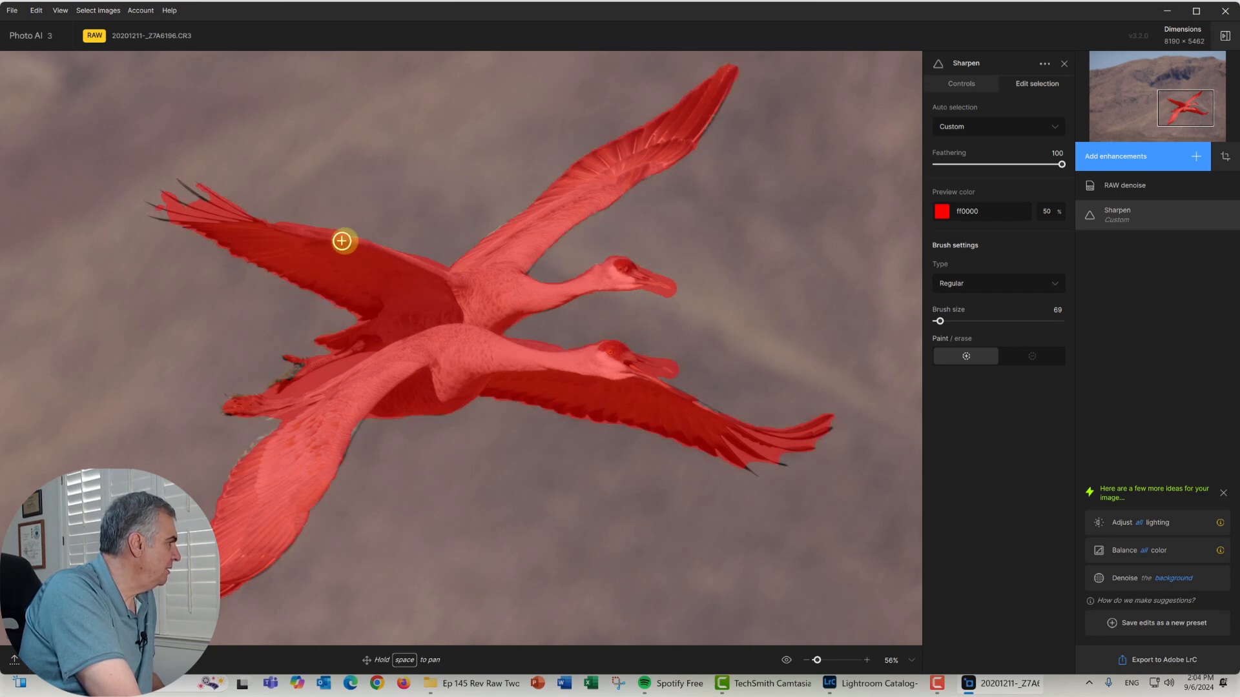
pyautogui.moveTo(136, 188)
pyautogui.mouseDown()
pyautogui.moveTo(209, 208)
pyautogui.moveTo(169, 183)
pyautogui.moveTo(187, 207)
pyautogui.moveTo(142, 202)
pyautogui.moveTo(206, 231)
pyautogui.moveTo(155, 221)
pyautogui.mouseUp()
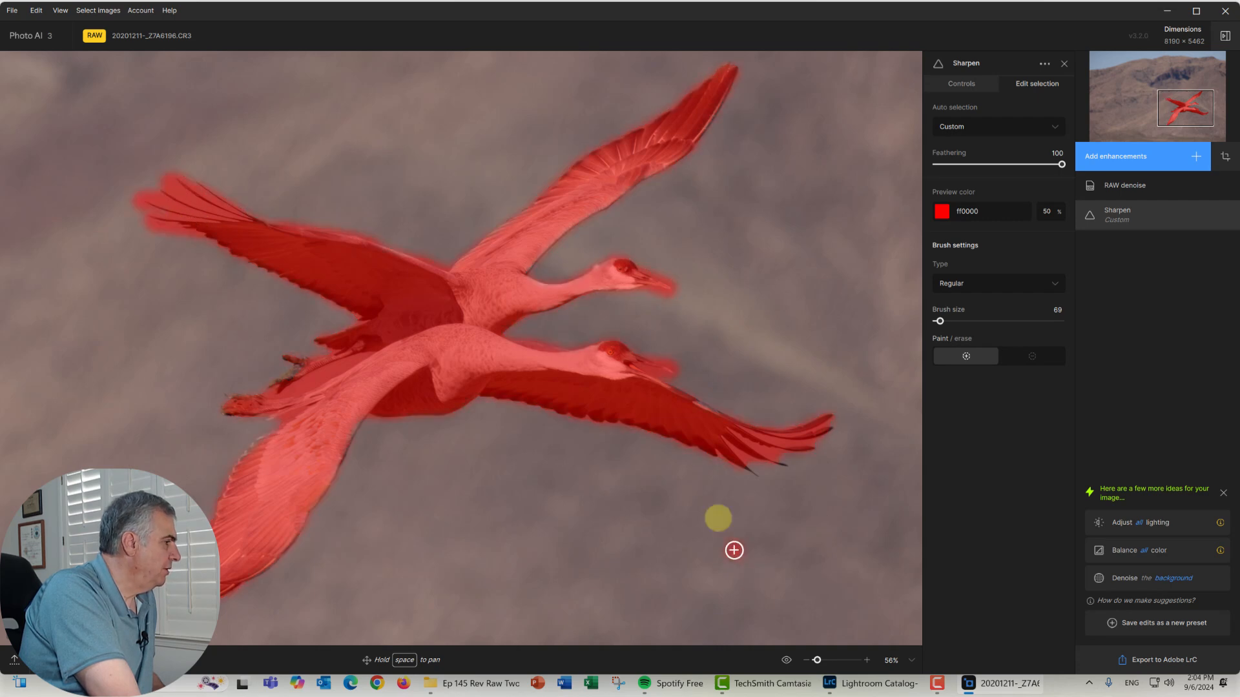
pyautogui.moveTo(768, 459)
pyautogui.mouseDown()
pyautogui.moveTo(833, 430)
pyautogui.moveTo(721, 430)
pyautogui.moveTo(694, 404)
pyautogui.moveTo(721, 417)
pyautogui.moveTo(735, 484)
pyautogui.moveTo(735, 466)
pyautogui.moveTo(761, 476)
pyautogui.moveTo(664, 397)
pyautogui.moveTo(752, 409)
pyautogui.mouseUp()
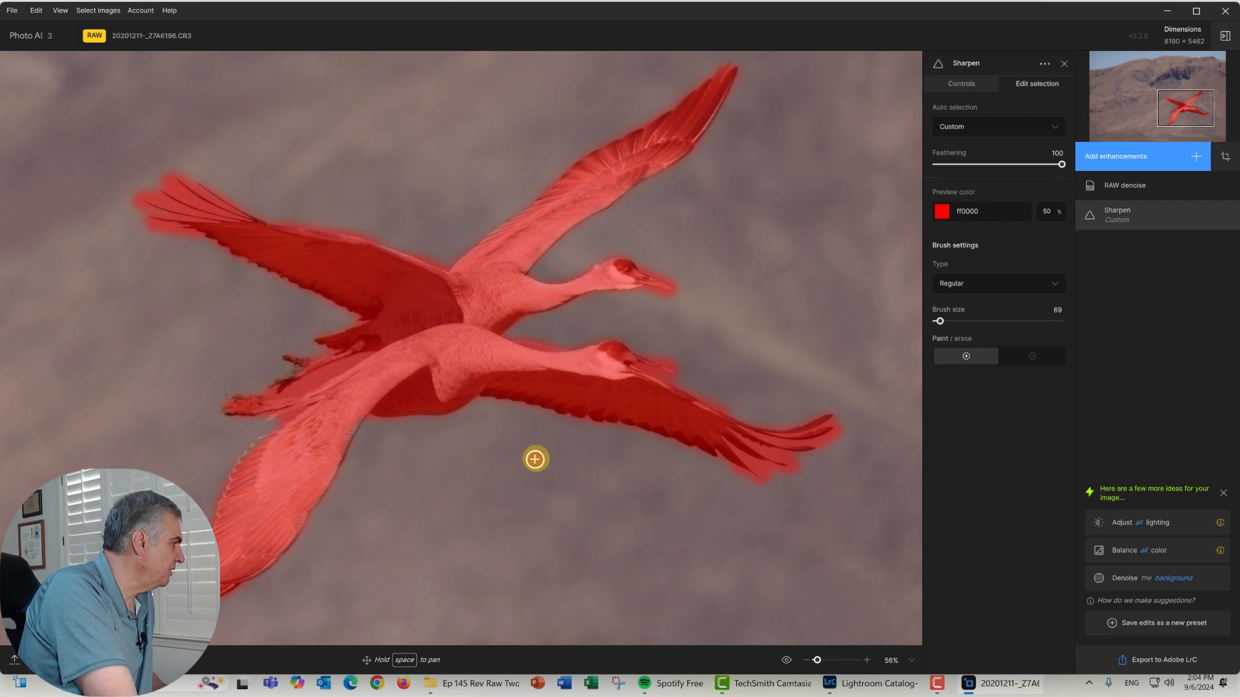
pyautogui.moveTo(308, 371)
pyautogui.mouseDown()
pyautogui.moveTo(294, 378)
pyautogui.moveTo(289, 360)
pyautogui.mouseUp()
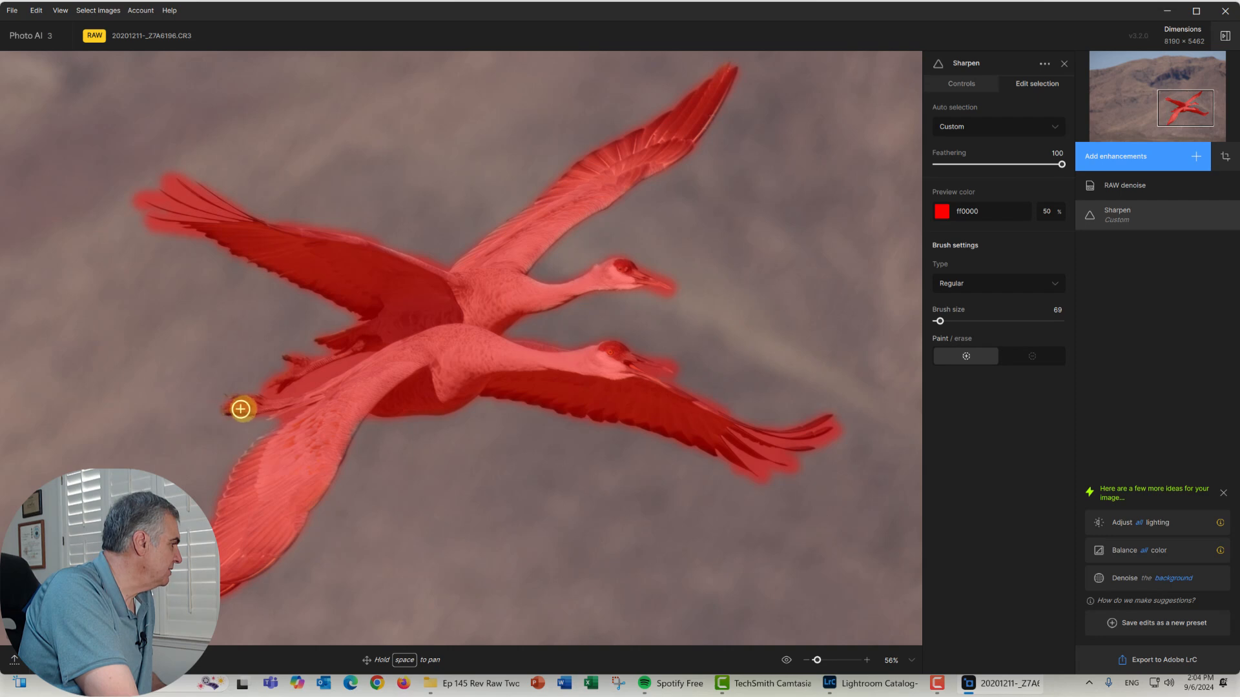
pyautogui.click(961, 84)
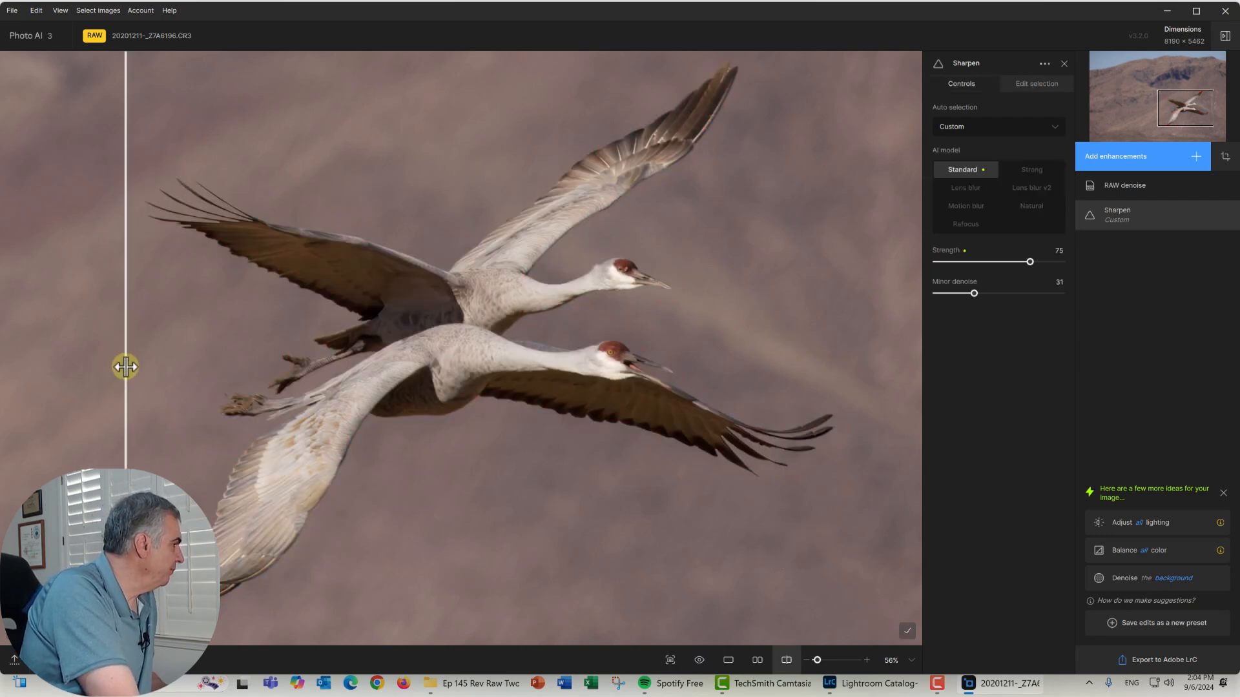
# Compare the refined sharpening against the original in split view and export the result to Adobe LrC
pyautogui.moveTo(125, 367); pyautogui.dragTo(129, 401)
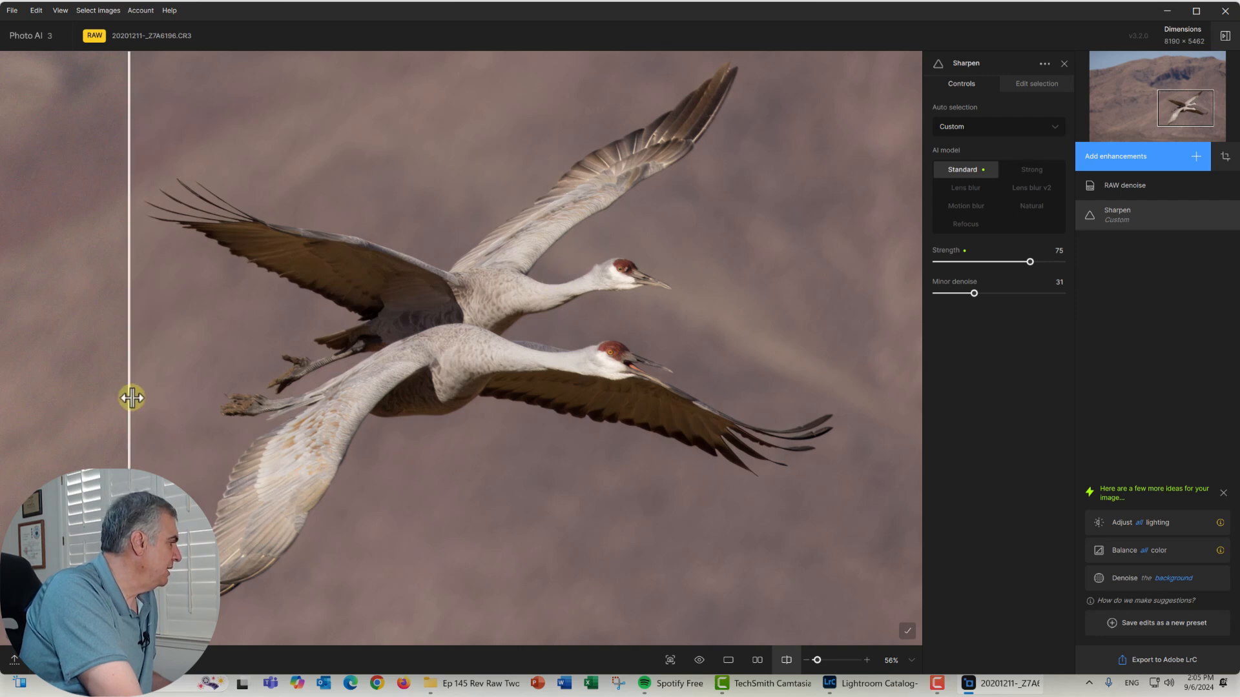
pyautogui.moveTo(127, 398); pyautogui.dragTo(462, 388)
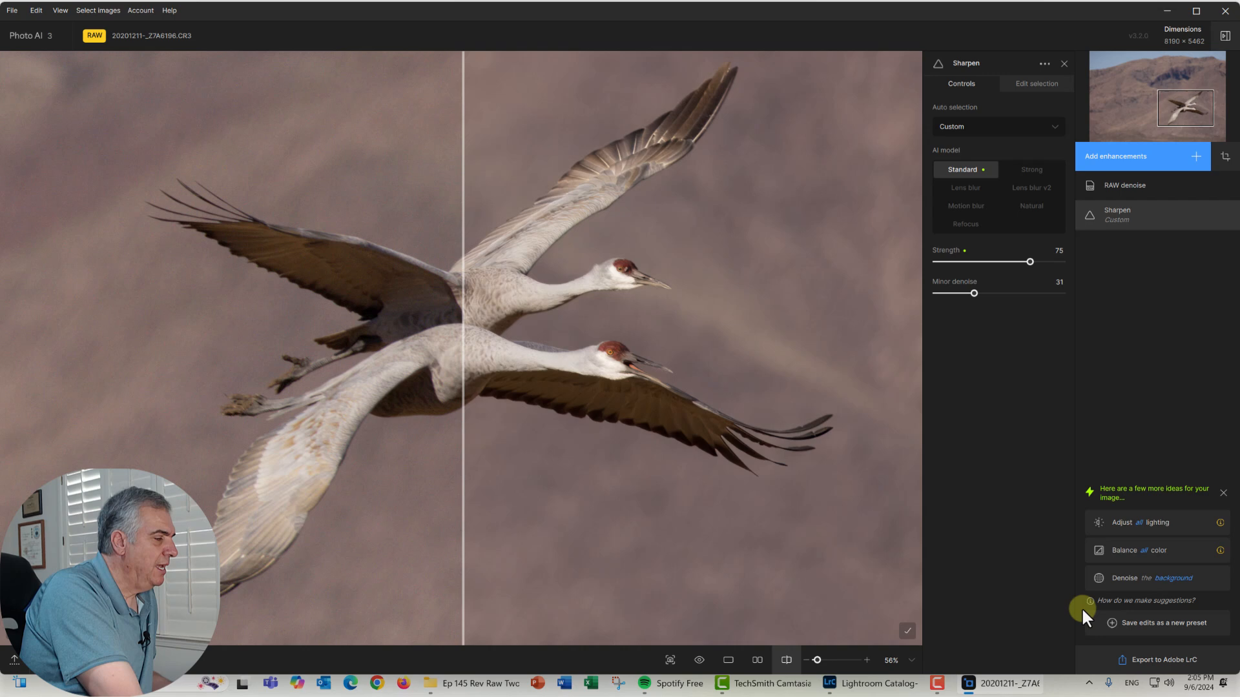
pyautogui.click(1150, 660)
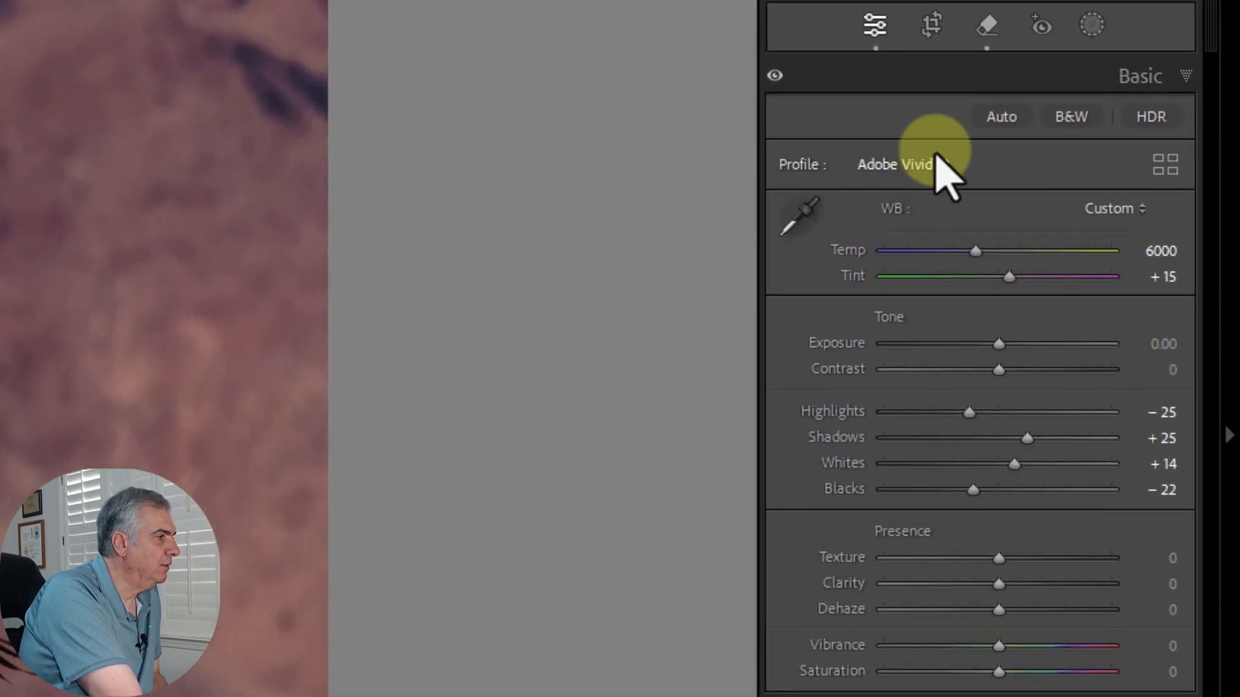
# Set the exported DNG's profile to Adobe Color and its white balance to Auto
pyautogui.click(946, 169)
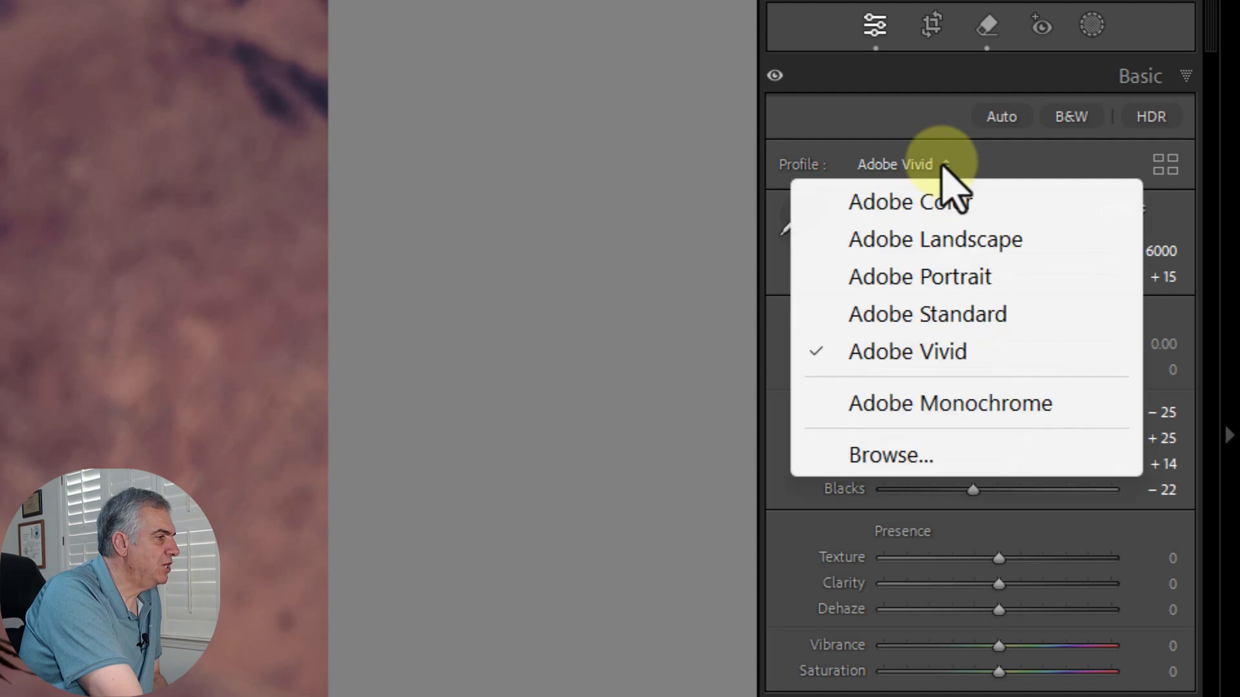
pyautogui.click(920, 208)
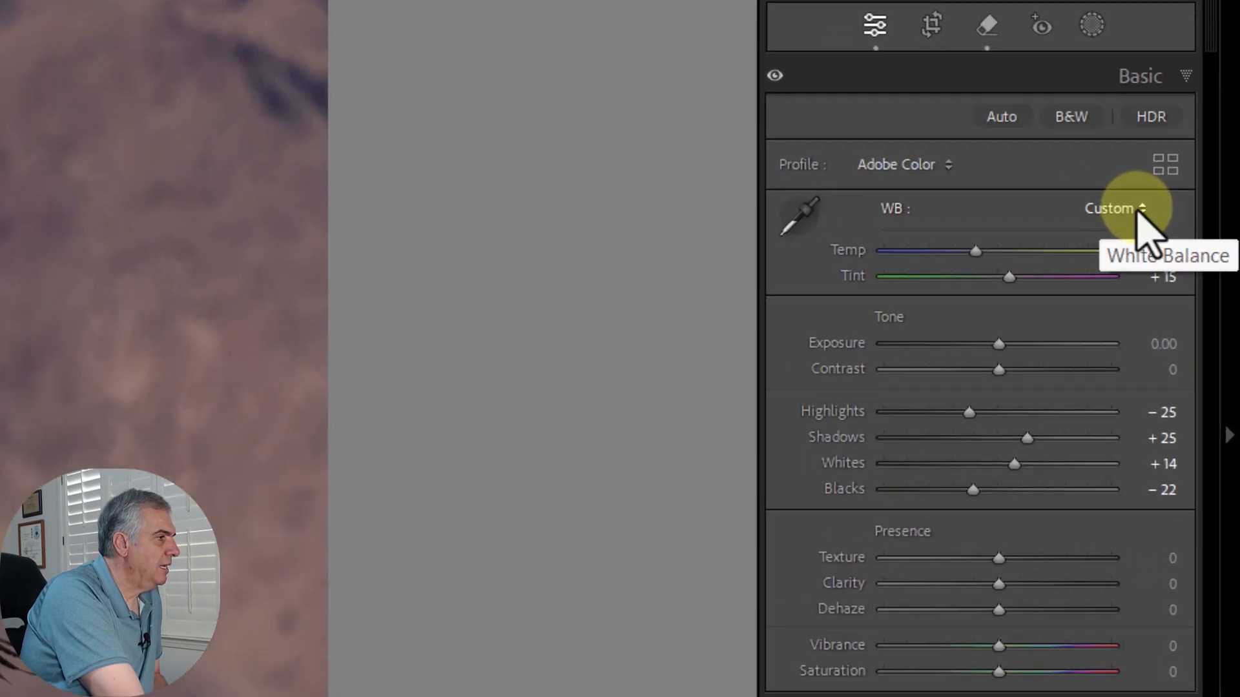
pyautogui.click(1138, 211)
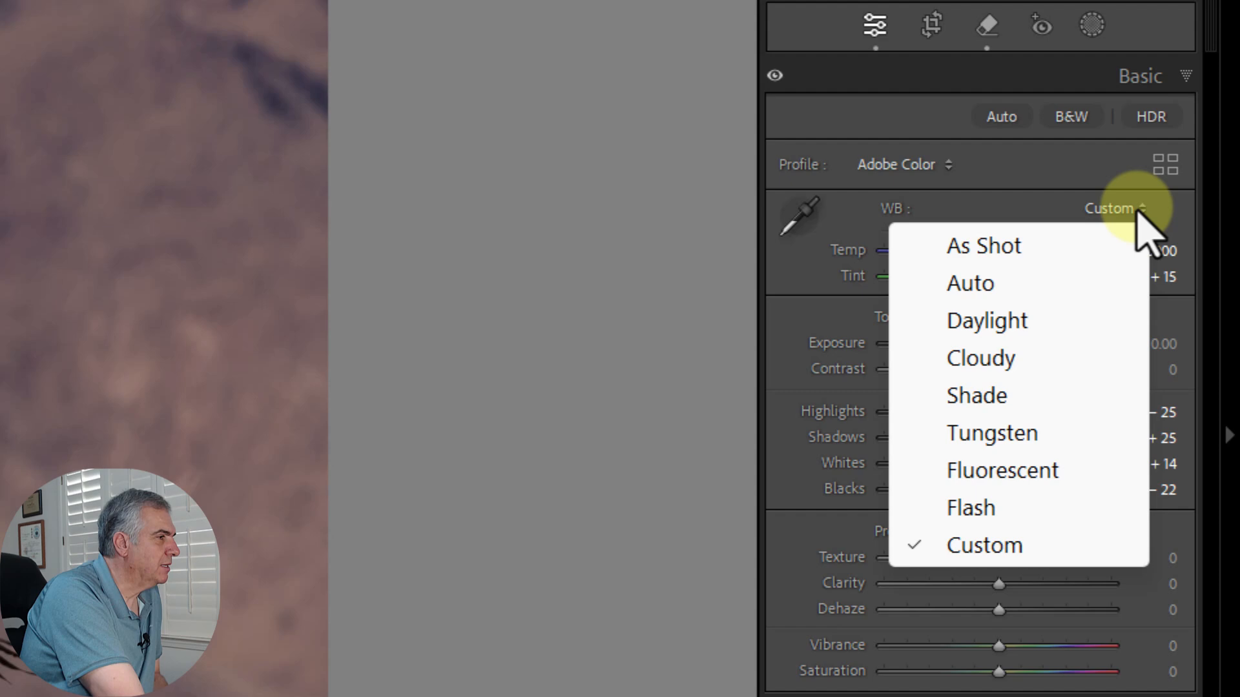
pyautogui.click(979, 287)
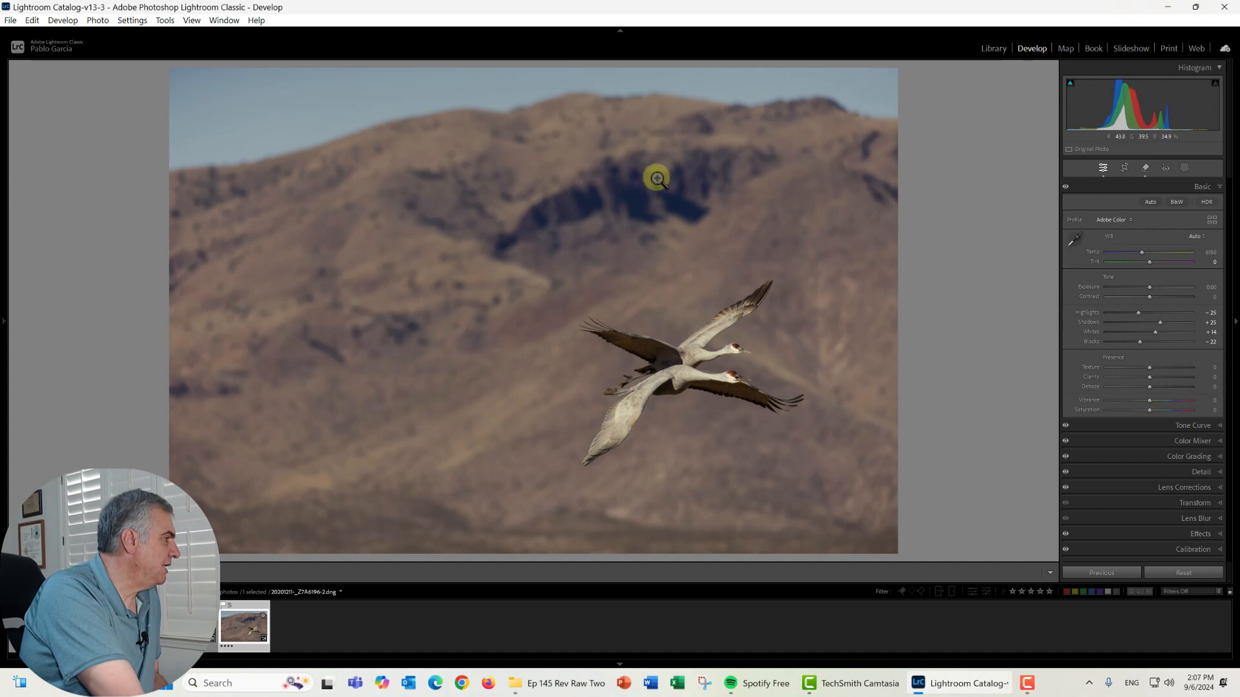
# Crop the photo at its original aspect ratio tightly around the two cranes and reposition them within the frame
pyautogui.click(1124, 168)
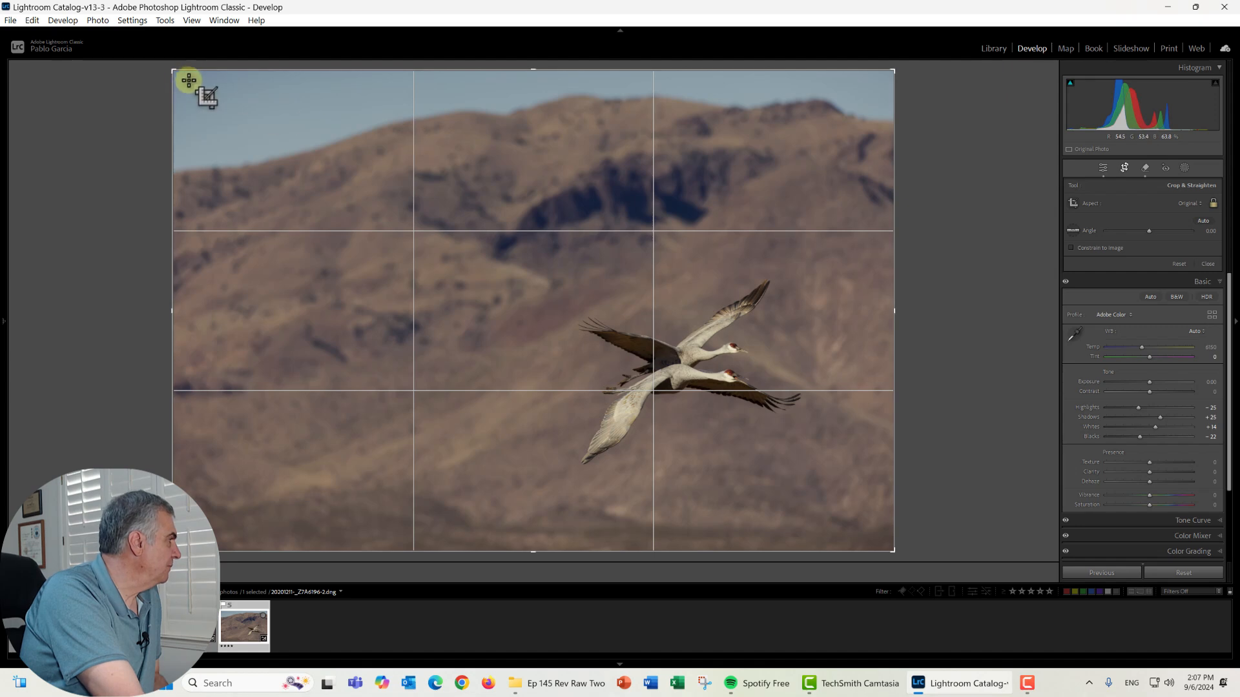
pyautogui.moveTo(176, 72); pyautogui.dragTo(285, 151)
pyautogui.moveTo(490, 277); pyautogui.dragTo(463, 290)
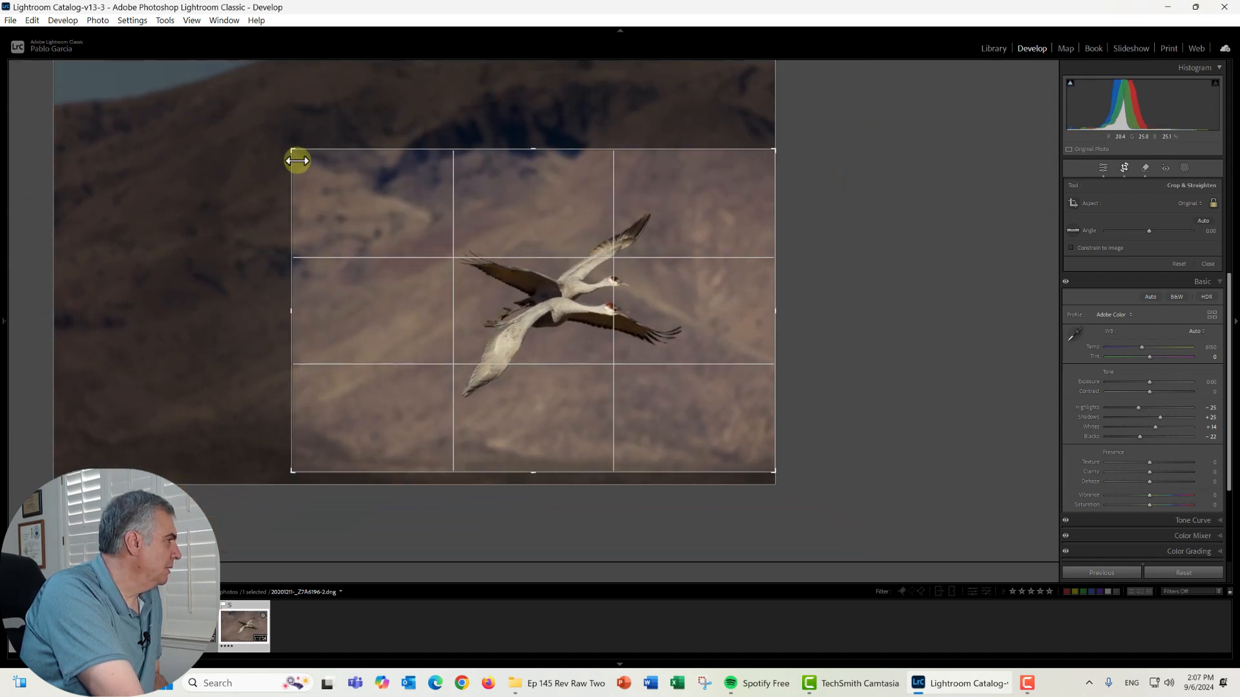
pyautogui.moveTo(290, 149); pyautogui.dragTo(338, 181)
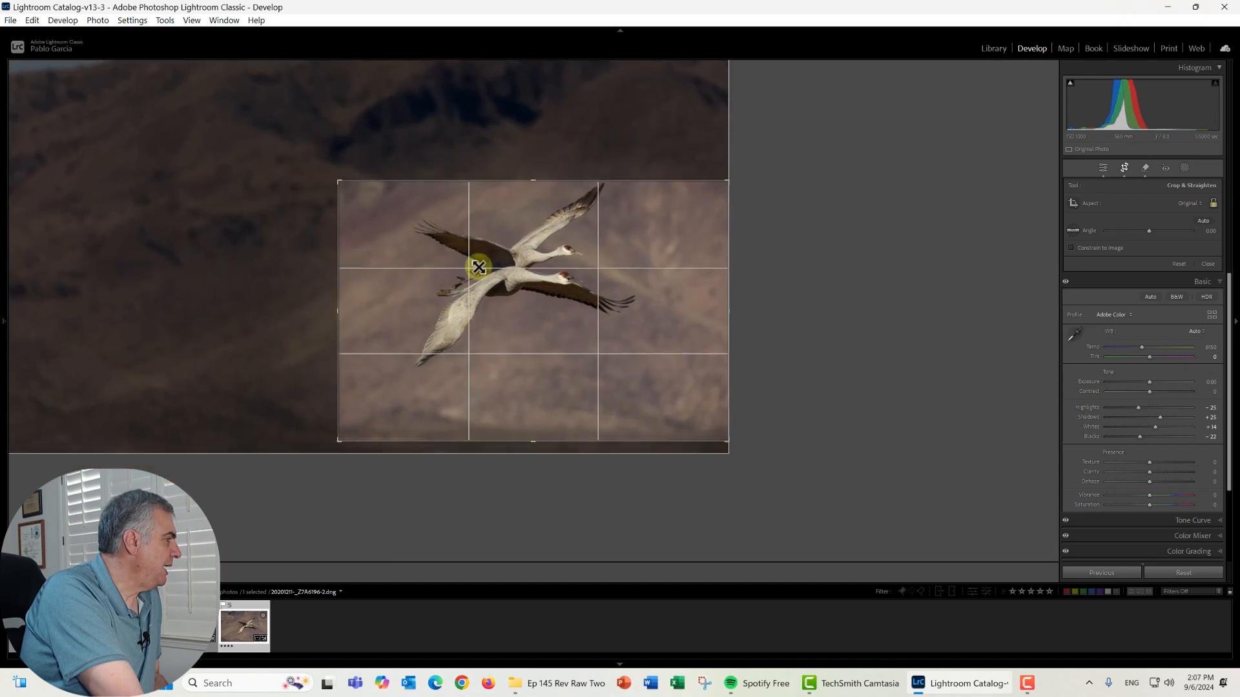
pyautogui.moveTo(513, 254); pyautogui.dragTo(475, 327)
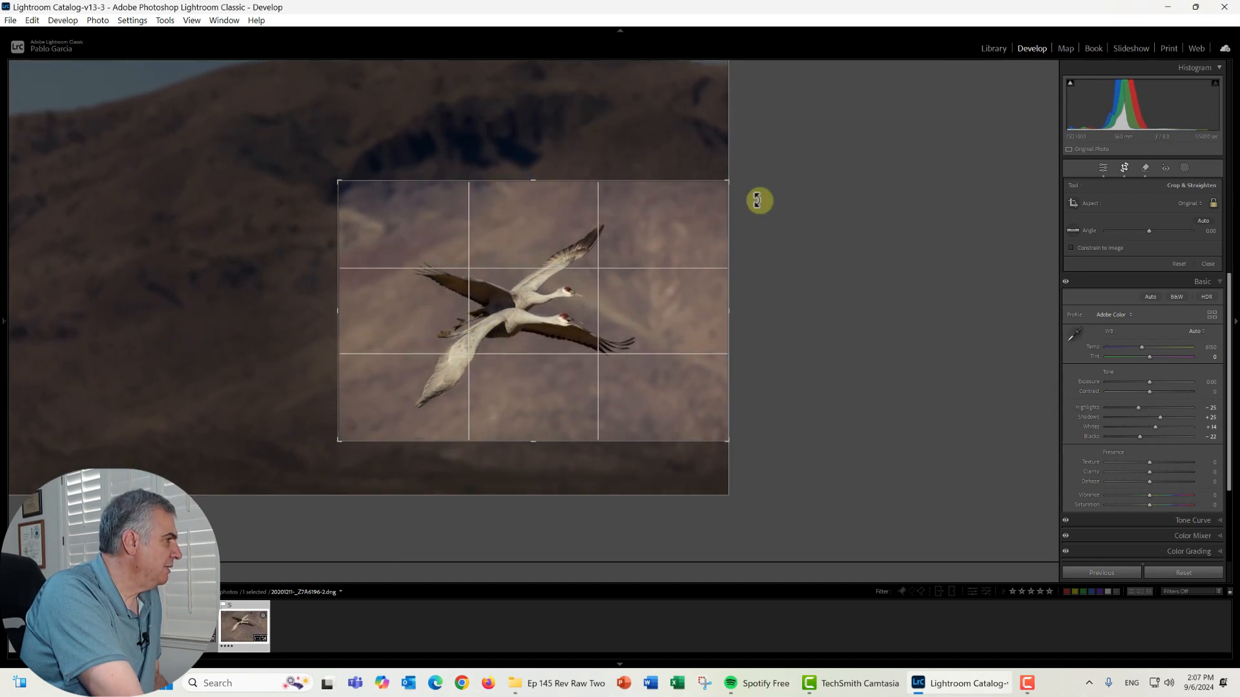
# Rotate the crop to an angle of 1.22 and tighten the frame slightly around the cranes
pyautogui.moveTo(755, 200)
pyautogui.mouseDown()
pyautogui.moveTo(728, 163)
pyautogui.moveTo(747, 183)
pyautogui.mouseUp()
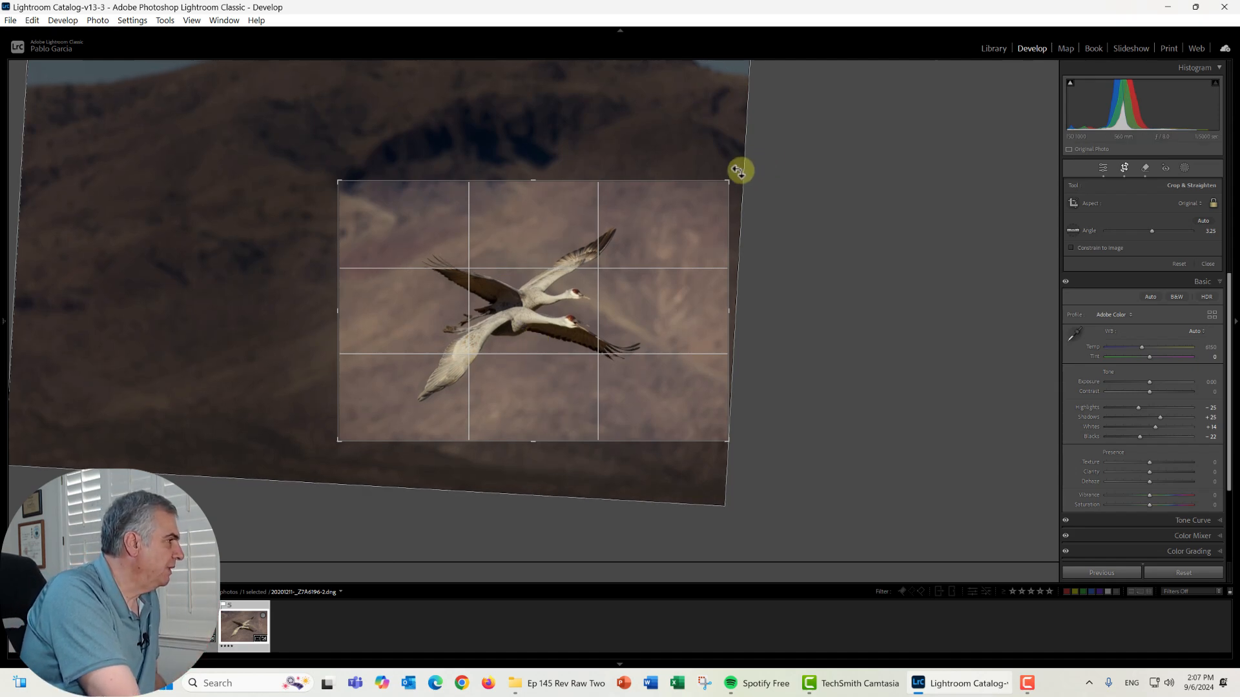
pyautogui.moveTo(740, 170); pyautogui.dragTo(733, 159)
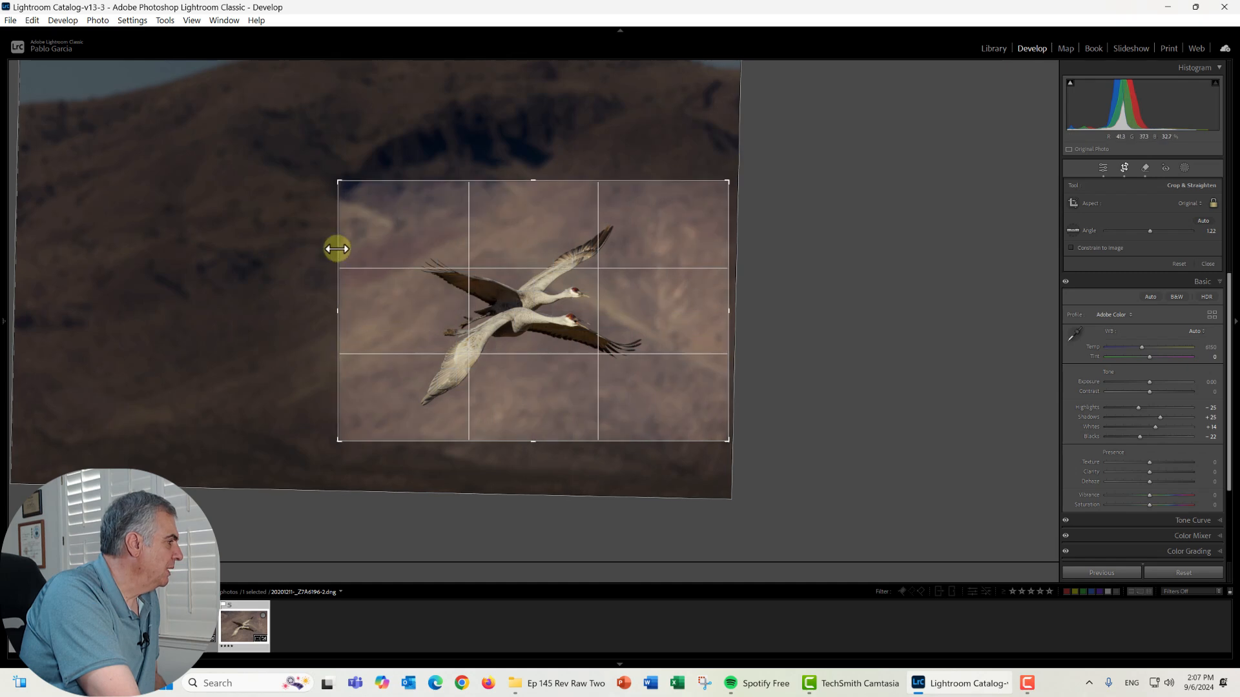
pyautogui.moveTo(338, 181); pyautogui.dragTo(349, 188)
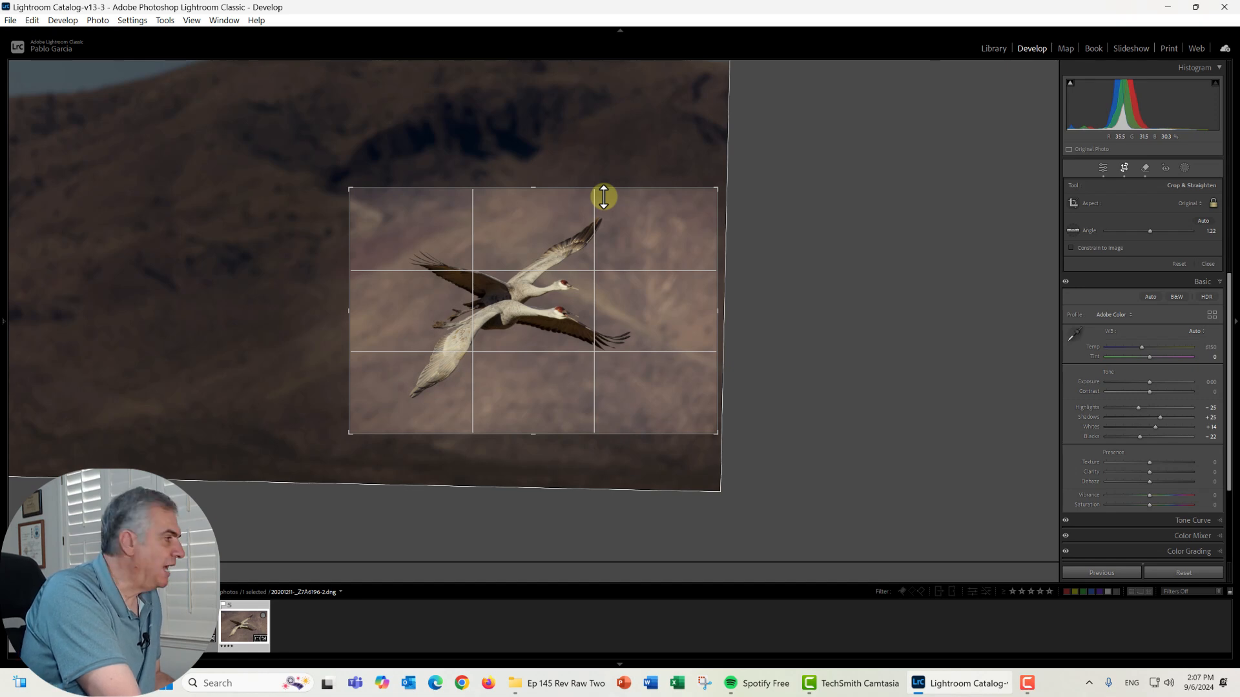
# Preview the crop with Lights Out, fine-tune the cranes' position and frame size, and apply the crop
pyautogui.press('l')
pyautogui.press('l')
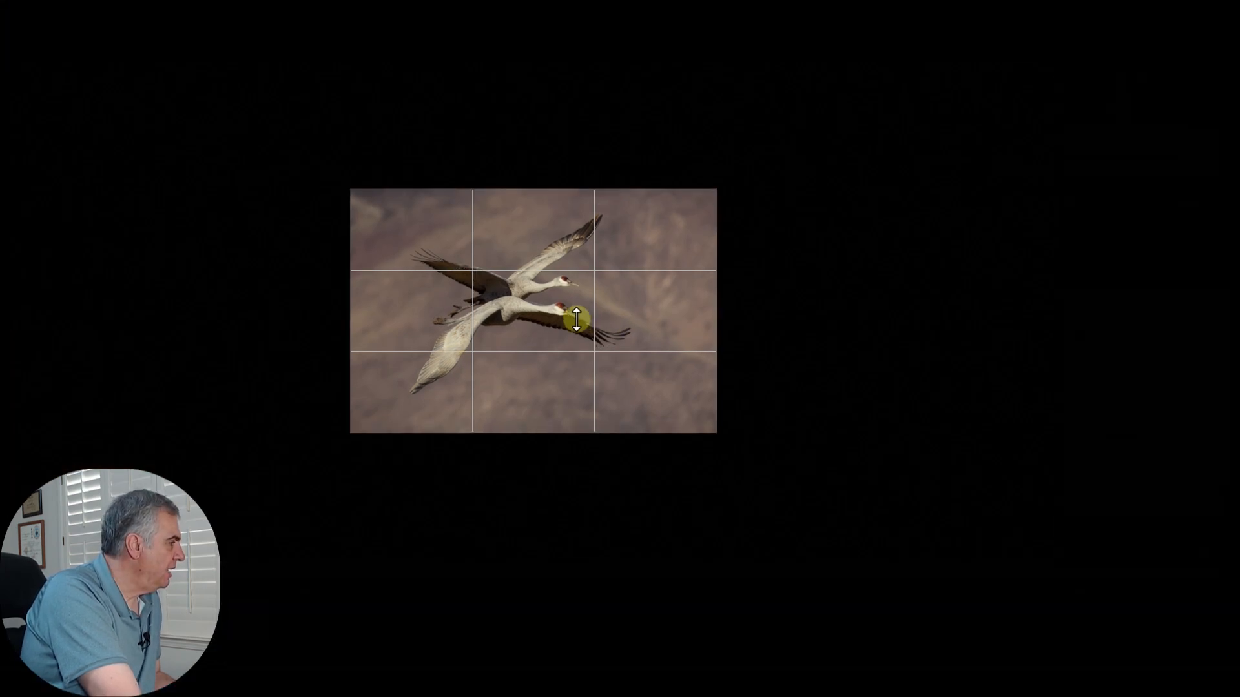
pyautogui.moveTo(577, 321); pyautogui.dragTo(574, 329)
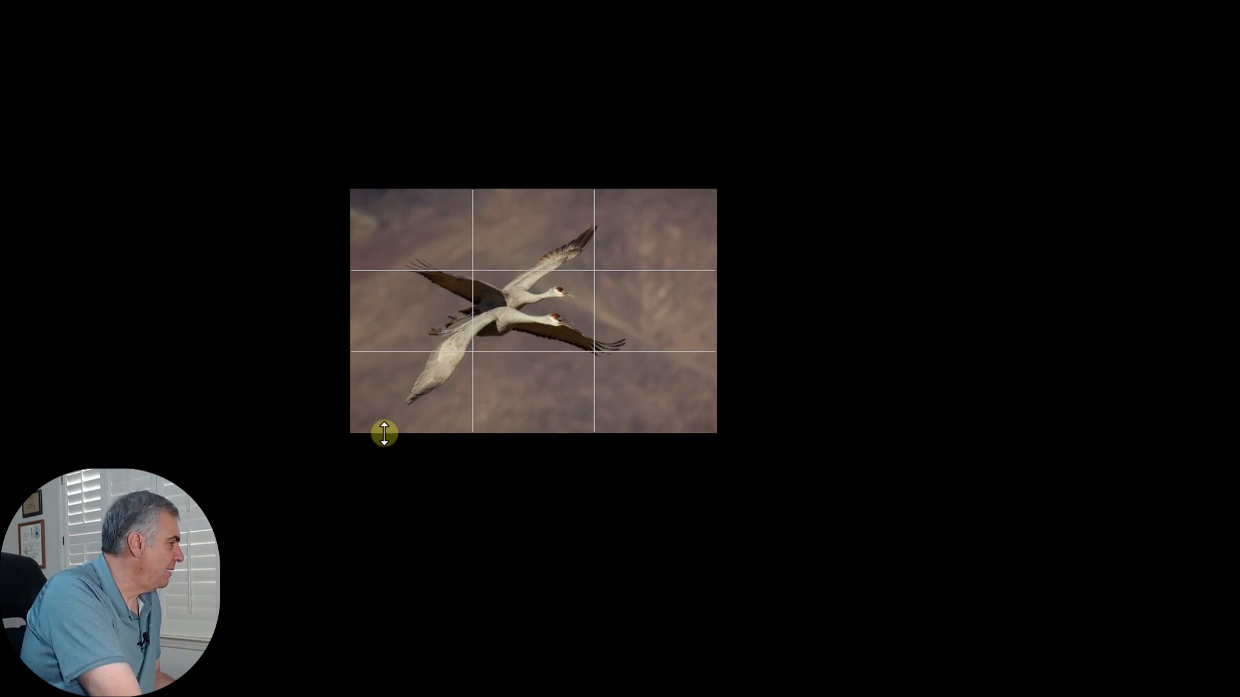
pyautogui.moveTo(417, 409); pyautogui.dragTo(487, 386)
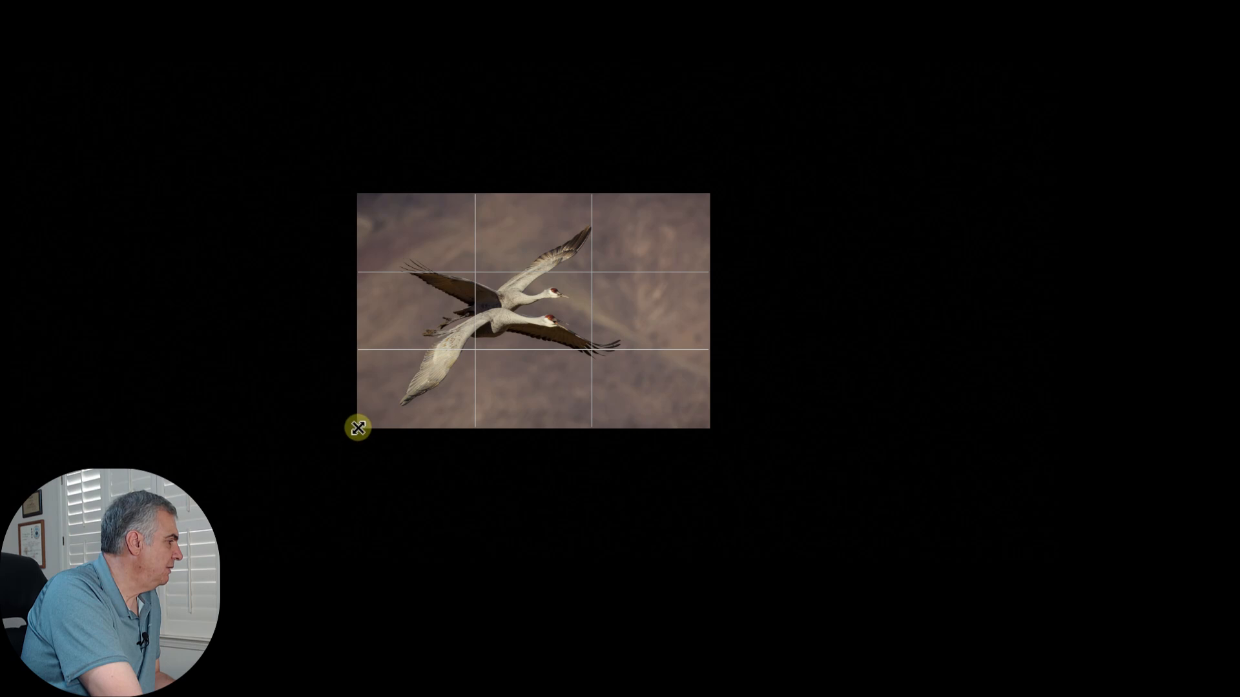
pyautogui.moveTo(357, 426); pyautogui.dragTo(367, 419)
pyautogui.moveTo(686, 478); pyautogui.dragTo(873, 443)
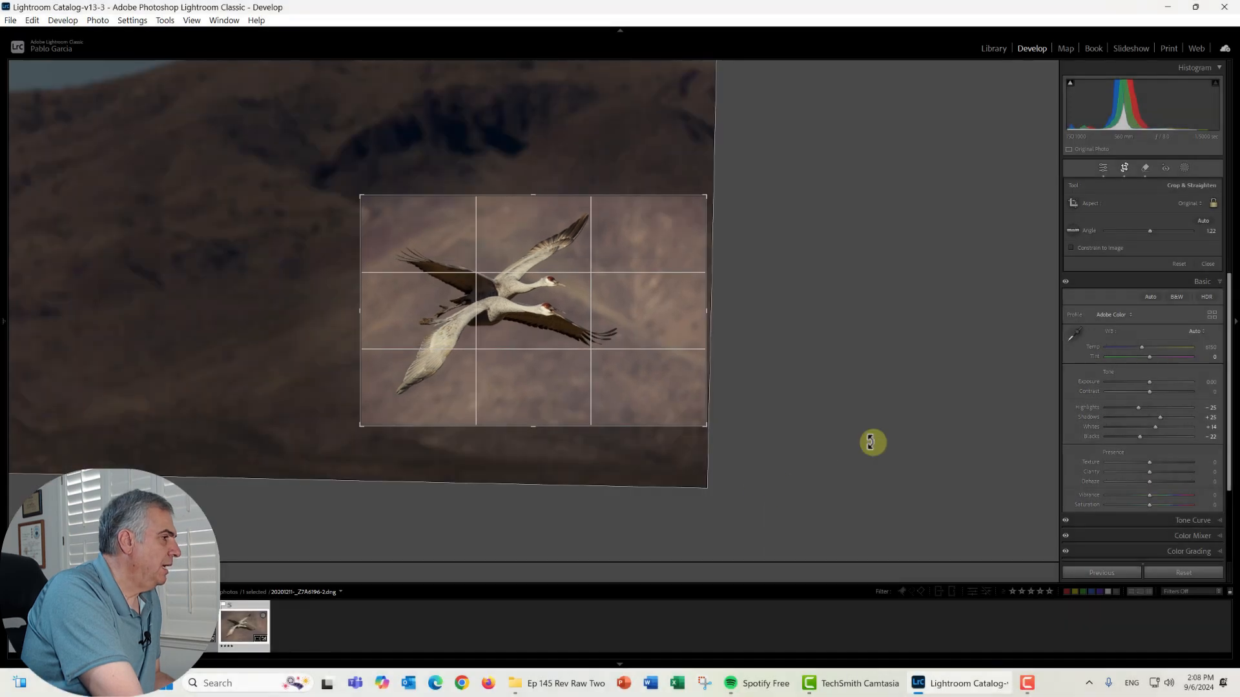
pyautogui.click(1125, 170)
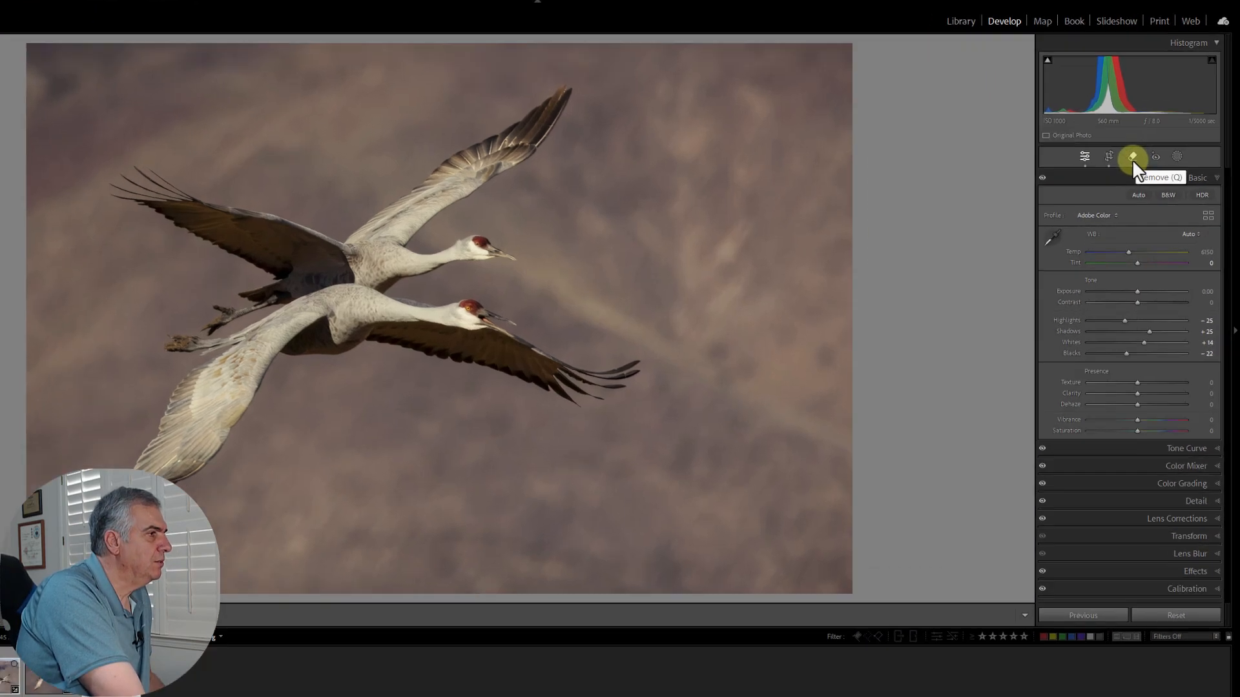
# Remove the light streak between the lower crane's wingtip and the right photo edge with the Remove tool at size 24
pyautogui.click(1147, 169)
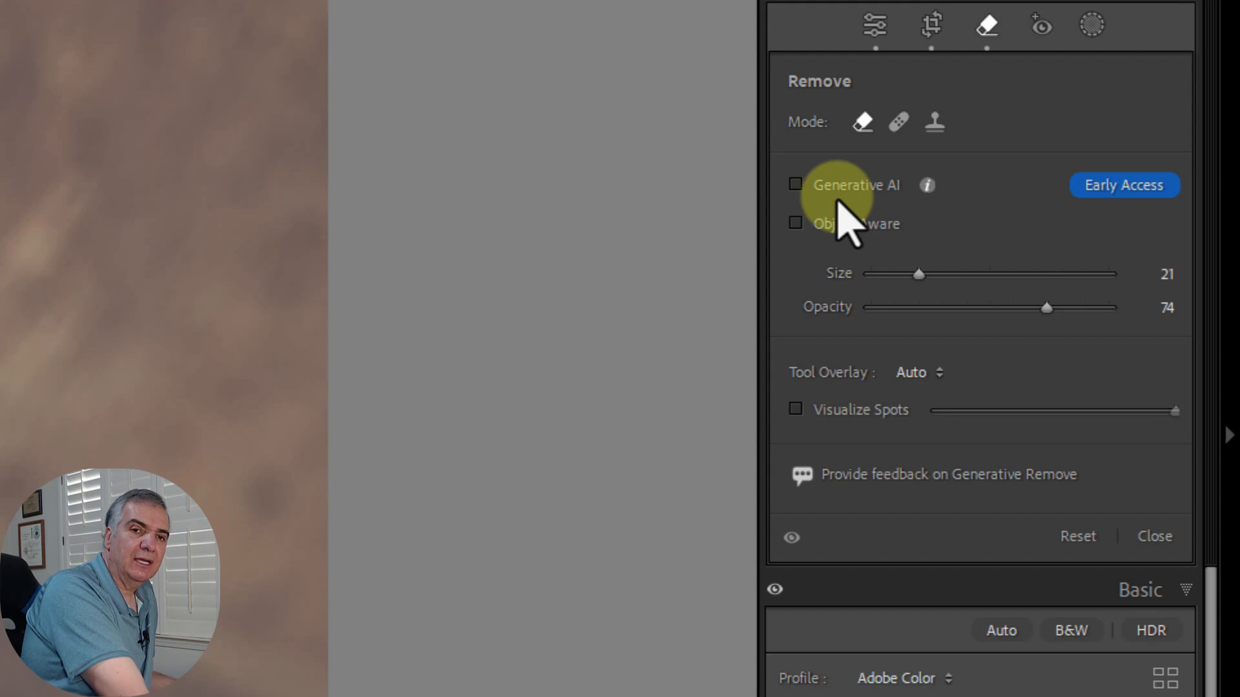
pyautogui.scroll(3, 141, 603)
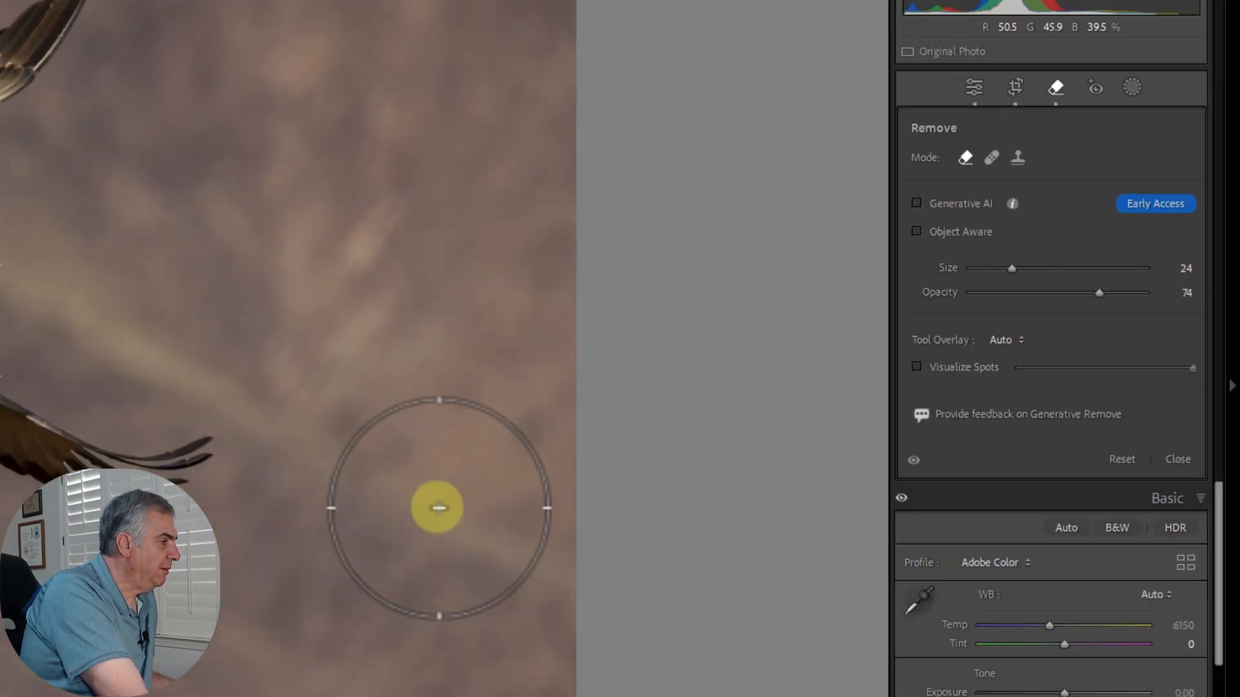
pyautogui.moveTo(535, 559); pyautogui.dragTo(568, 573)
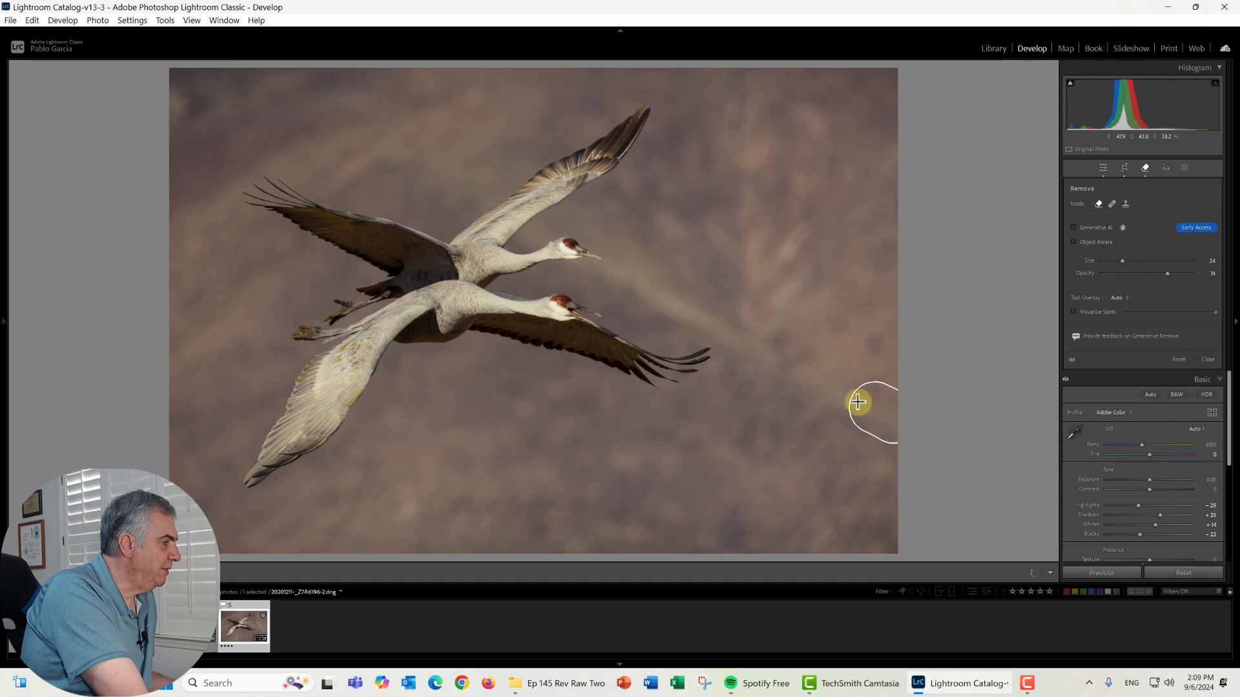
pyautogui.moveTo(857, 402)
pyautogui.mouseDown()
pyautogui.moveTo(621, 277)
pyautogui.moveTo(688, 292)
pyautogui.moveTo(710, 263)
pyautogui.moveTo(734, 273)
pyautogui.moveTo(736, 310)
pyautogui.moveTo(787, 337)
pyautogui.mouseUp()
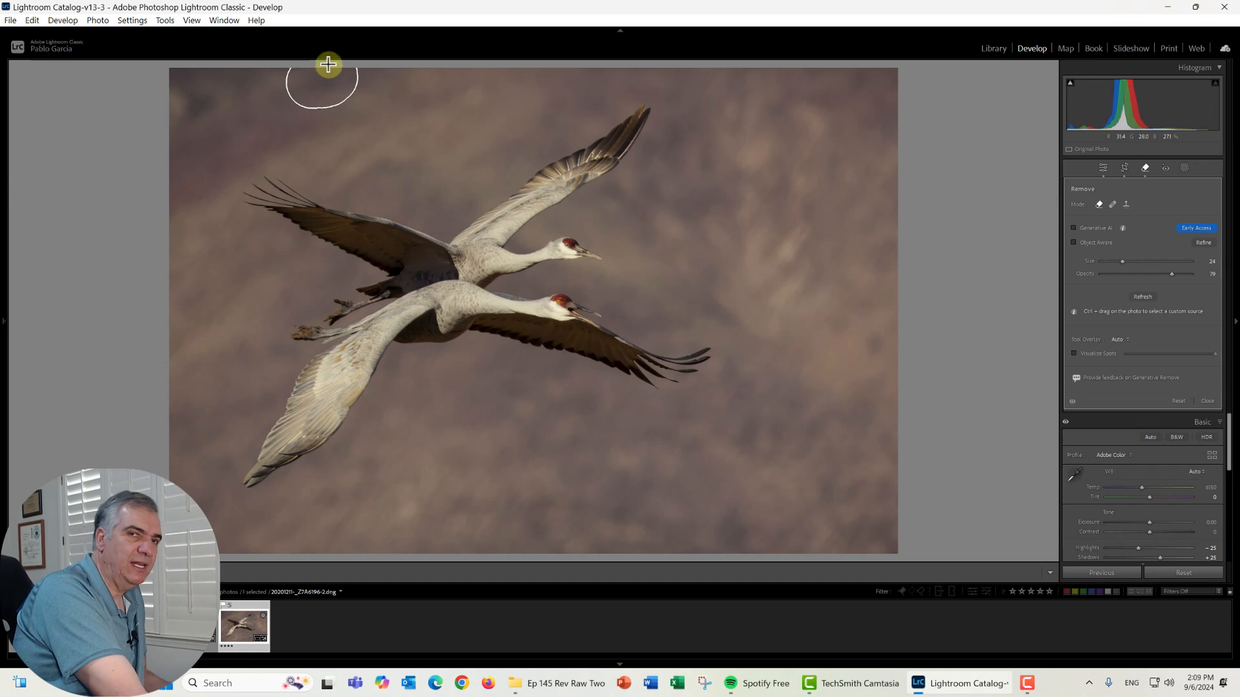
# Paint over the dark patch in the photo's upper-left corner with the Remove tool and refresh its replacement source
pyautogui.moveTo(320, 59)
pyautogui.mouseDown()
pyautogui.moveTo(145, 54)
pyautogui.moveTo(144, 172)
pyautogui.moveTo(231, 103)
pyautogui.moveTo(306, 83)
pyautogui.moveTo(225, 87)
pyautogui.moveTo(175, 113)
pyautogui.moveTo(171, 134)
pyautogui.moveTo(167, 69)
pyautogui.moveTo(148, 117)
pyautogui.moveTo(160, 66)
pyautogui.moveTo(351, 65)
pyautogui.moveTo(258, 49)
pyautogui.moveTo(148, 55)
pyautogui.moveTo(142, 188)
pyautogui.moveTo(191, 124)
pyautogui.mouseUp()
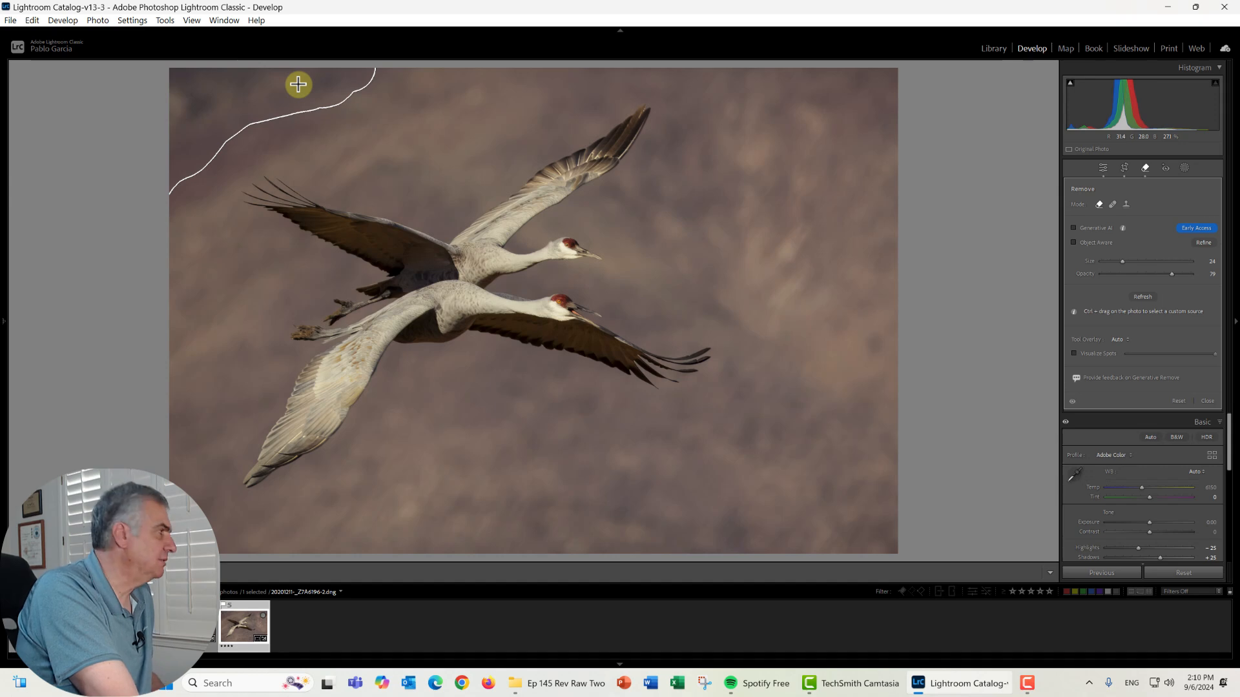
pyautogui.moveTo(298, 84); pyautogui.dragTo(298, 86)
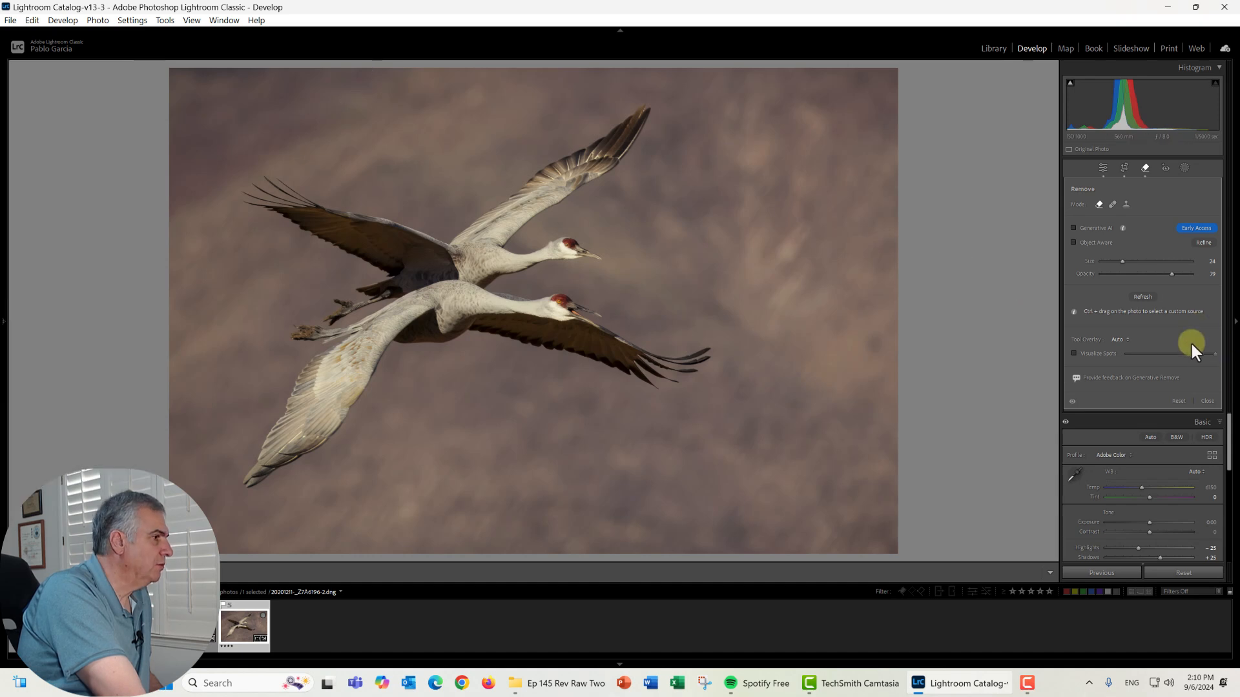
pyautogui.click(1142, 297)
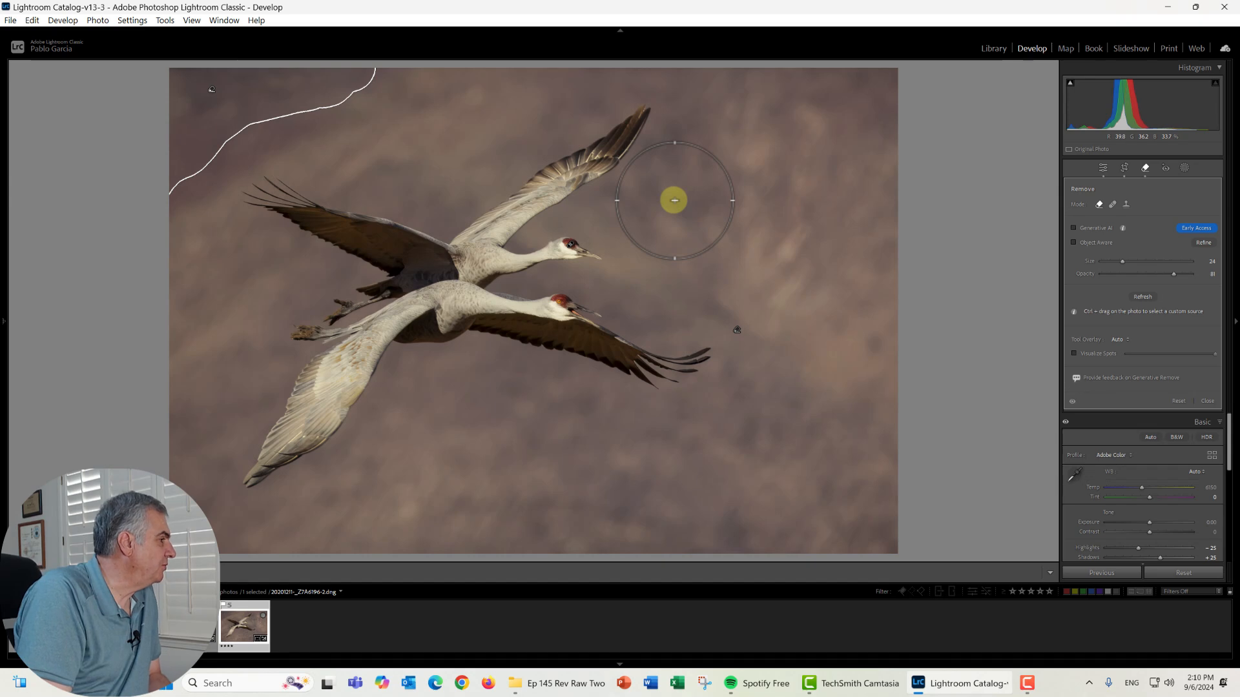
# Remove the remaining background spot near the right photo edge with a smaller brush and leave the Remove tool
pyautogui.scroll(-3, 867, 347)
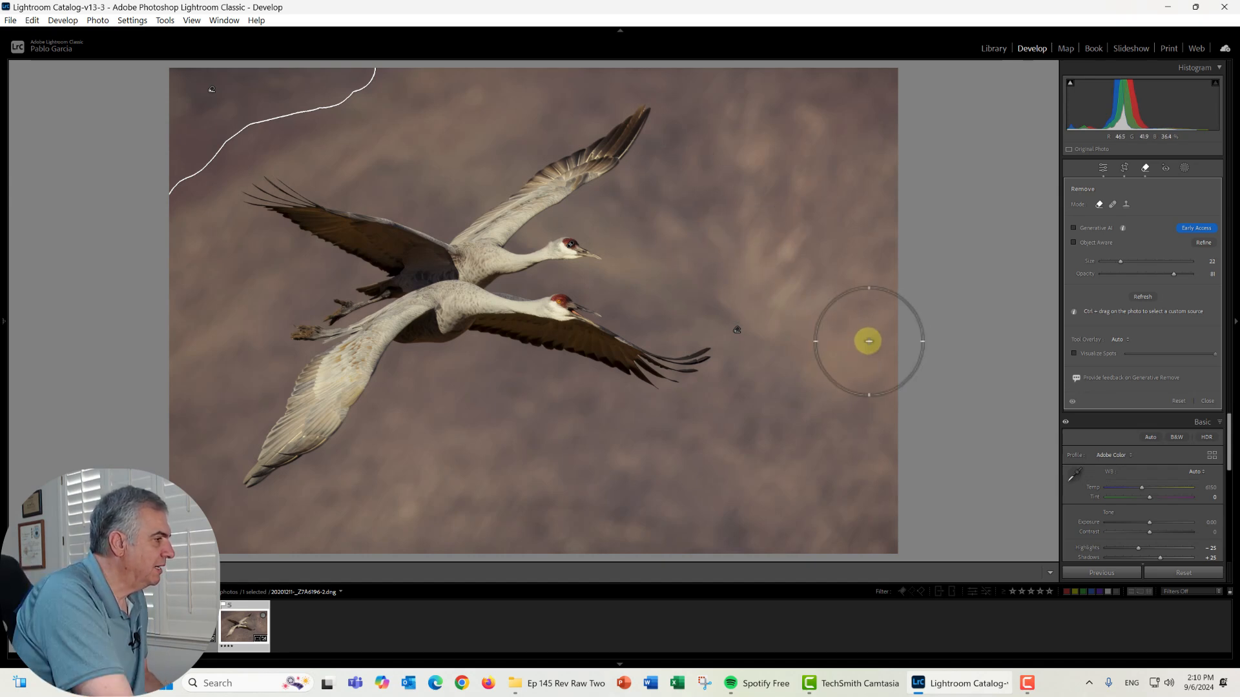
pyautogui.click(871, 341)
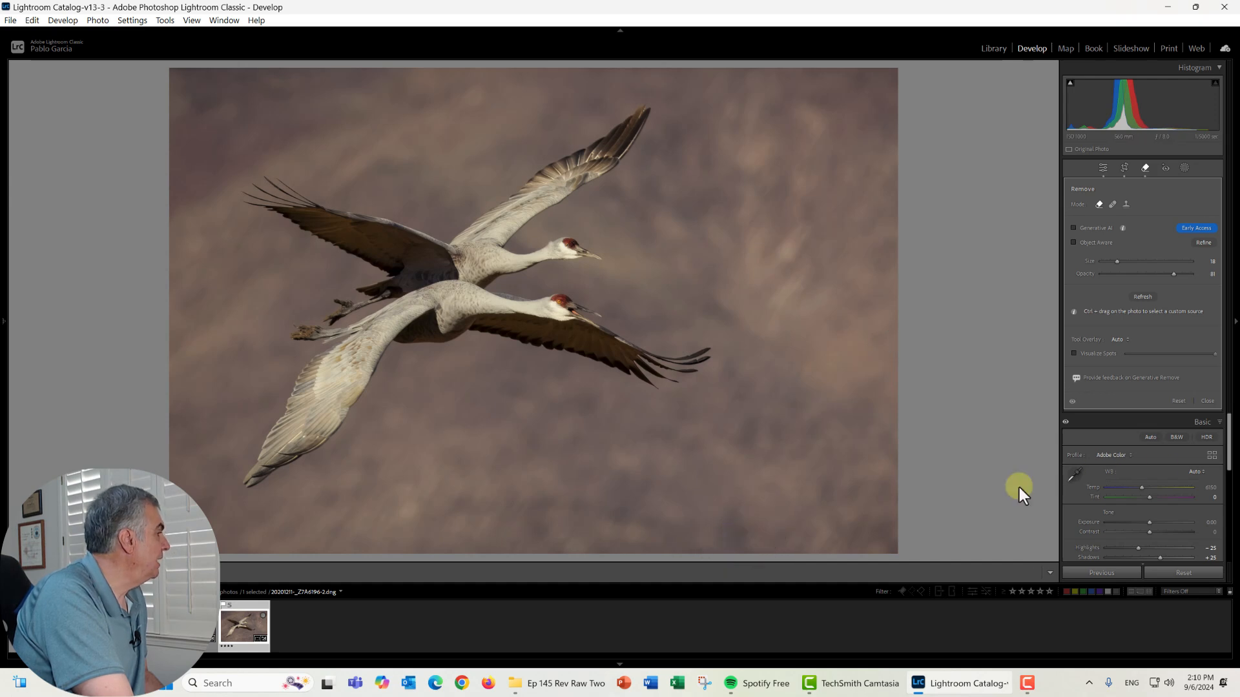
pyautogui.click(1207, 401)
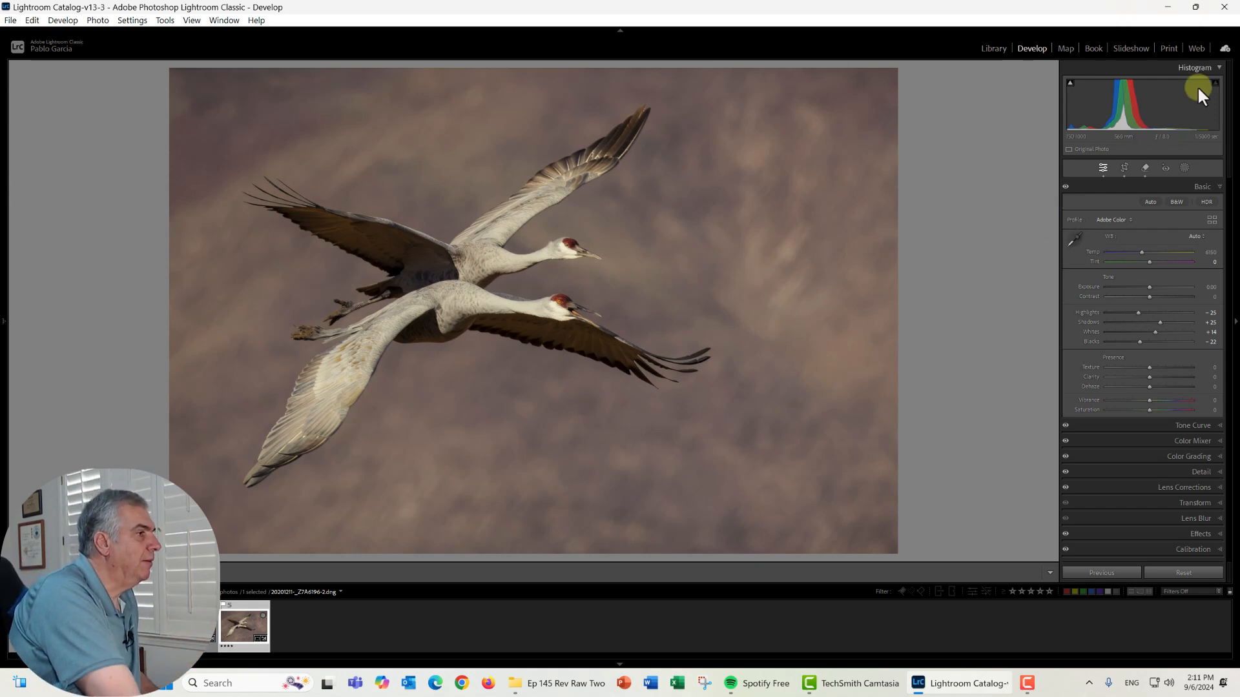
# Create a Subject mask over both cranes and inspect its edge at the lower crane's wingtip
pyautogui.click(1185, 168)
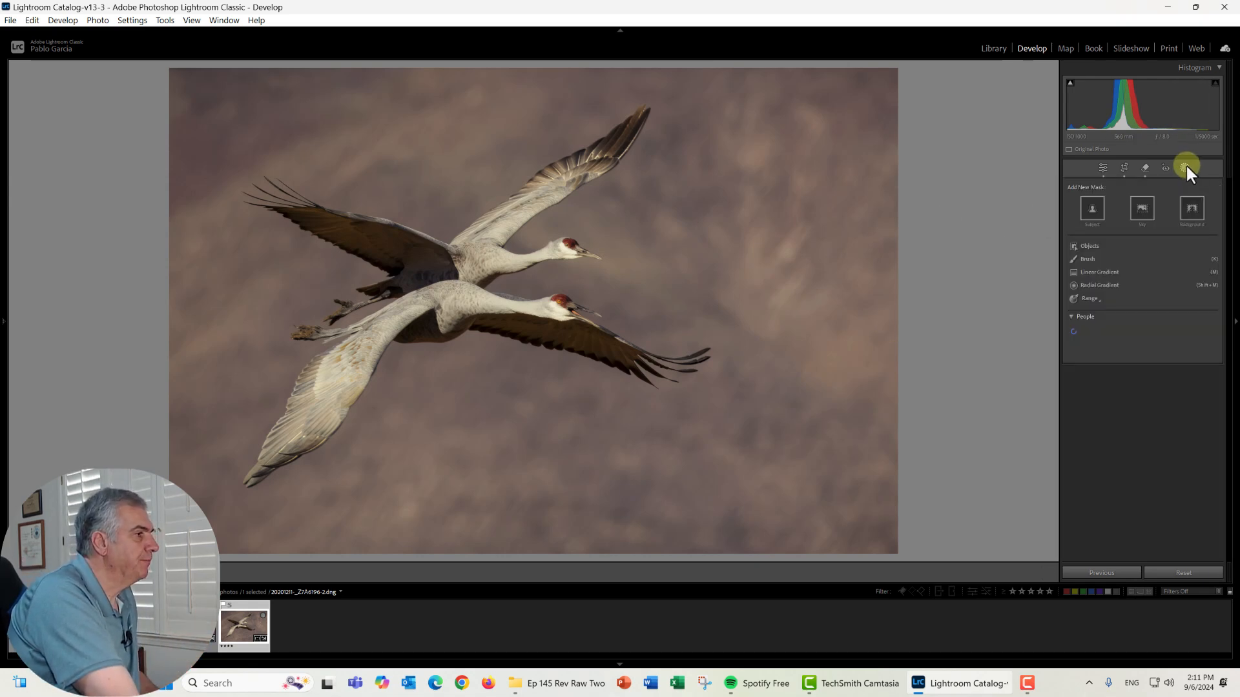
pyautogui.click(1094, 210)
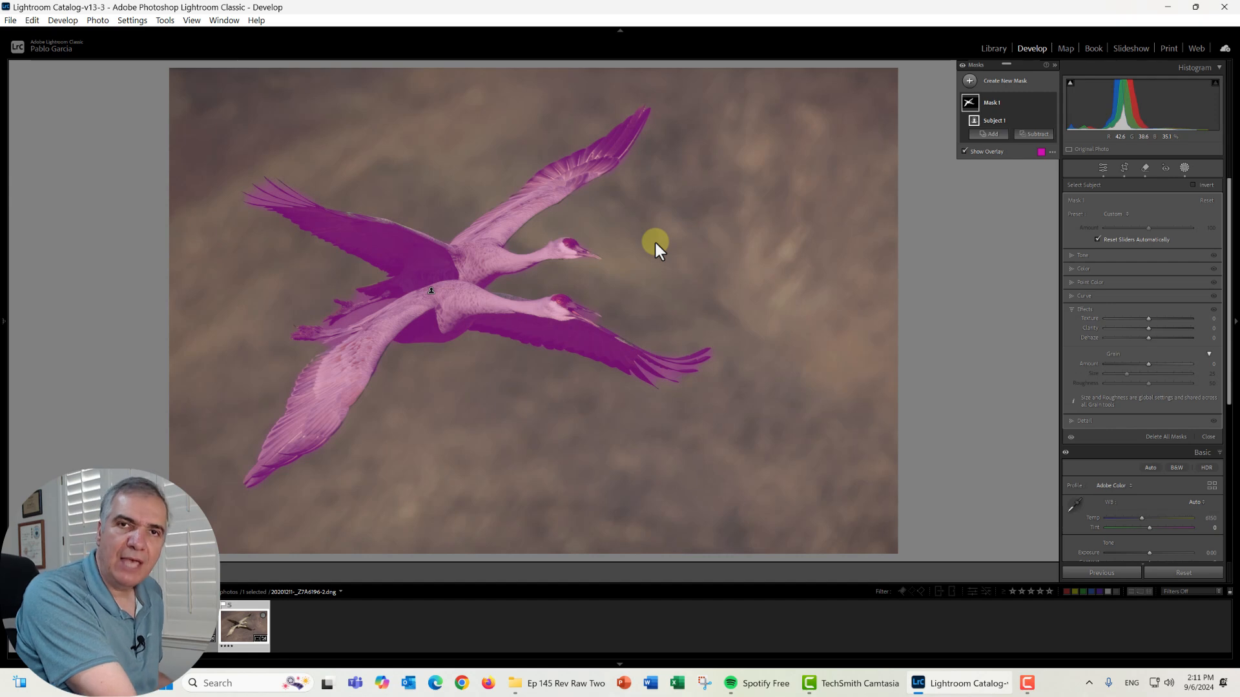
pyautogui.click(637, 370)
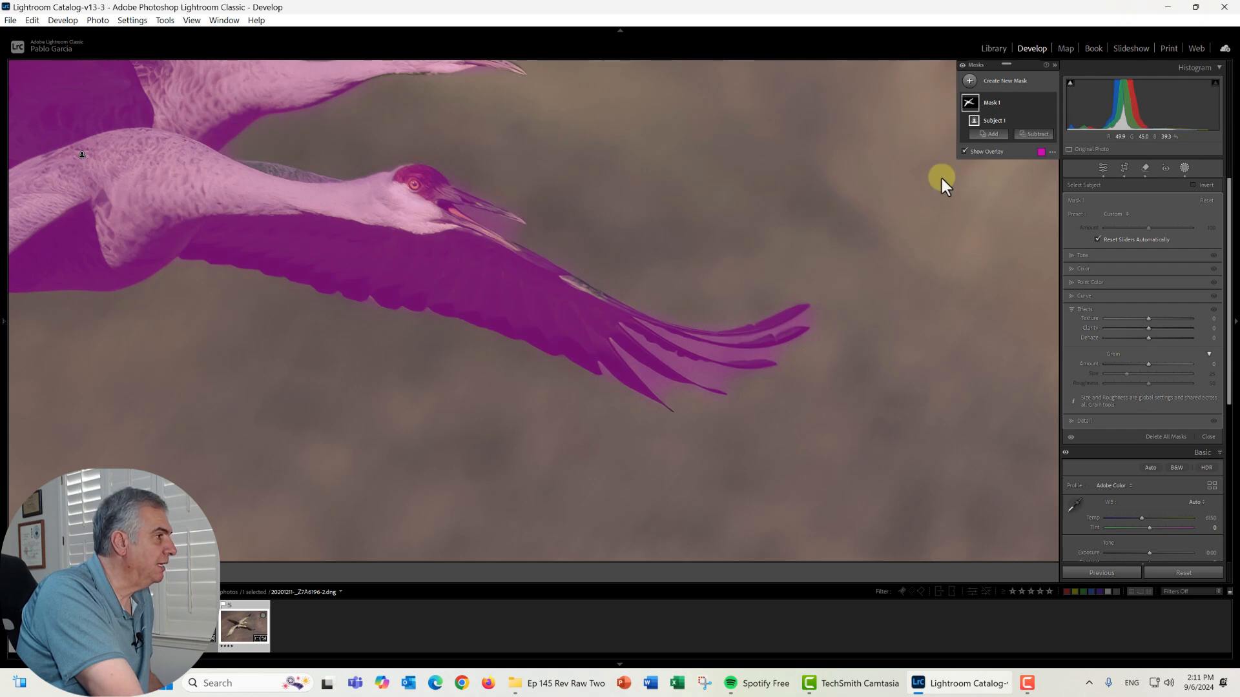
# Subtract the background gaps between the lower crane's wingtip feathers from the Subject mask using an Auto Mask brush
pyautogui.click(1036, 134)
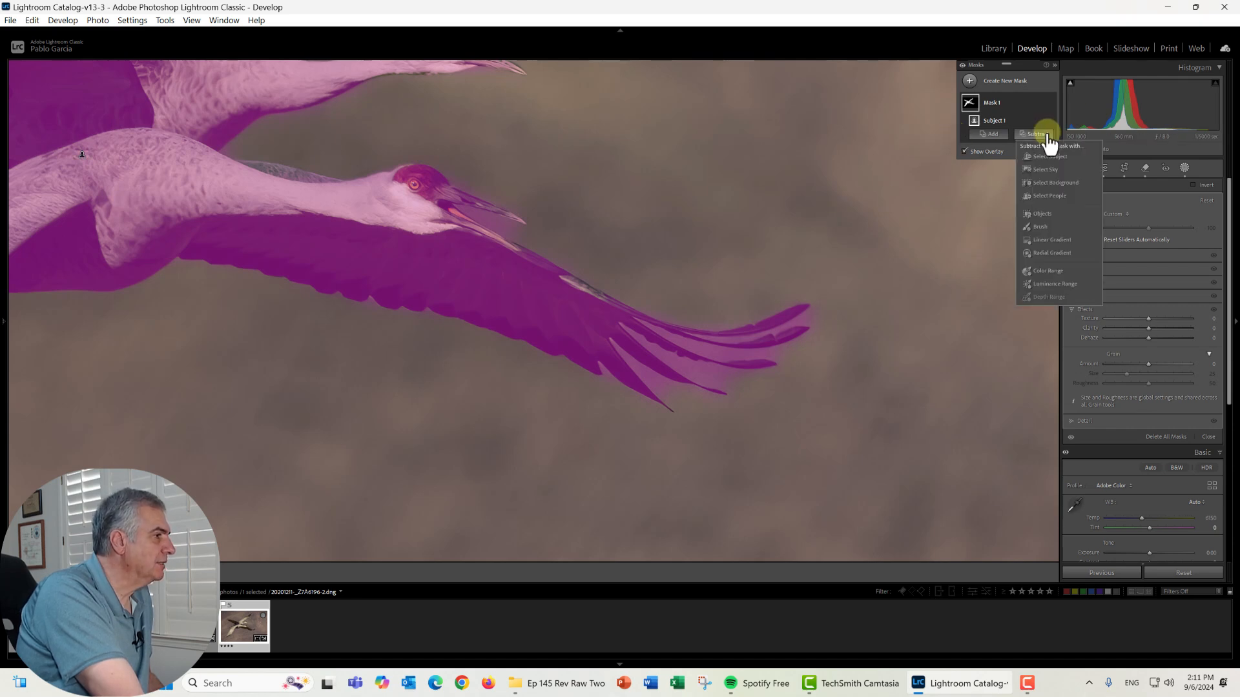
pyautogui.click(1044, 227)
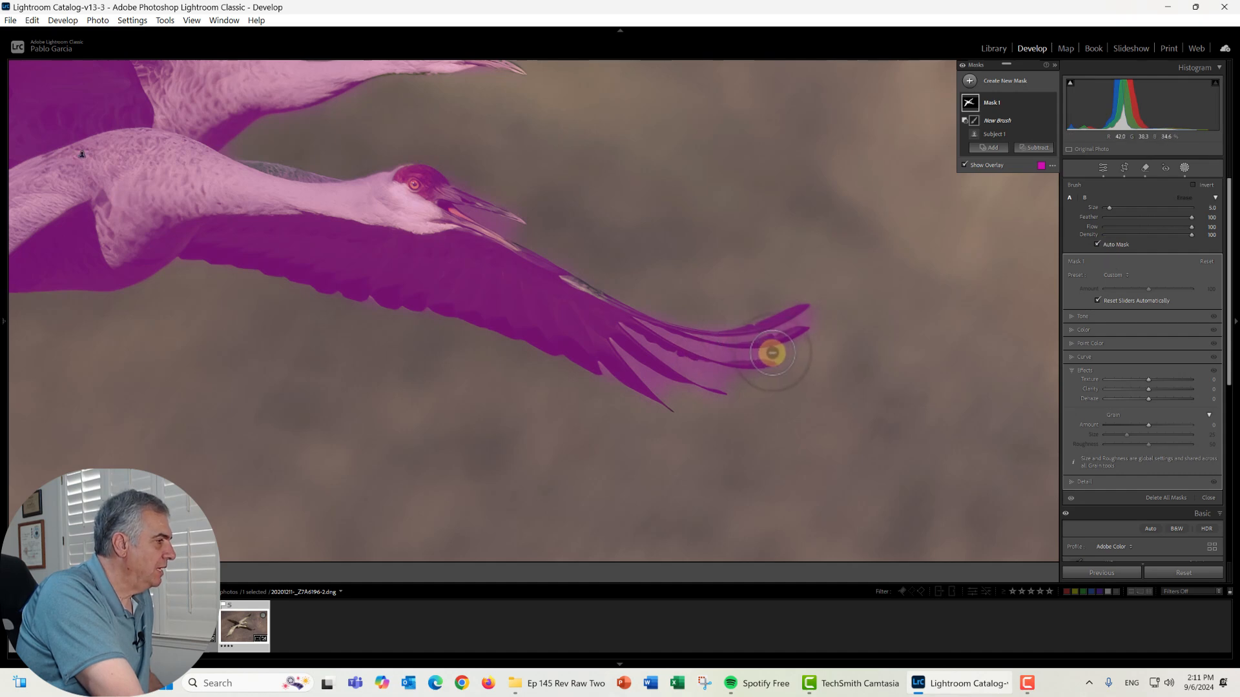
pyautogui.scroll(1, 773, 352)
pyautogui.moveTo(779, 353)
pyautogui.mouseDown()
pyautogui.moveTo(711, 351)
pyautogui.moveTo(646, 323)
pyautogui.mouseUp()
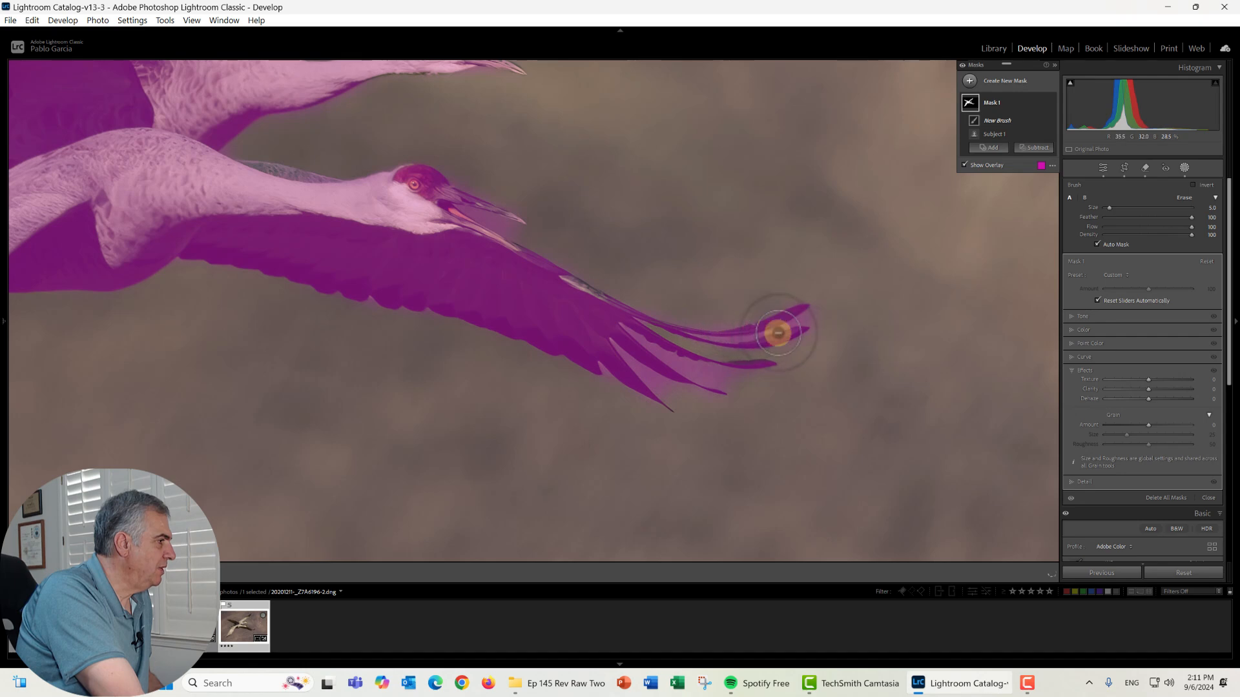
pyautogui.moveTo(734, 344)
pyautogui.mouseDown()
pyautogui.moveTo(684, 338)
pyautogui.moveTo(800, 319)
pyautogui.mouseUp()
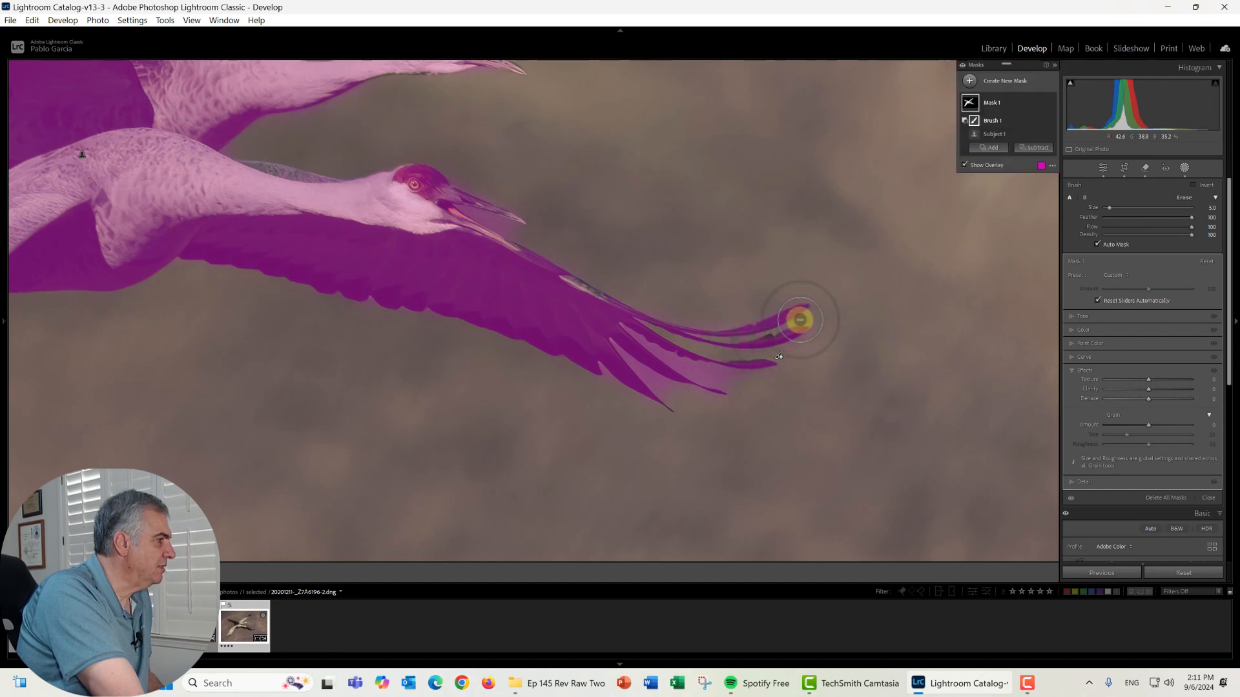
pyautogui.click(785, 330)
pyautogui.moveTo(748, 381); pyautogui.dragTo(621, 326)
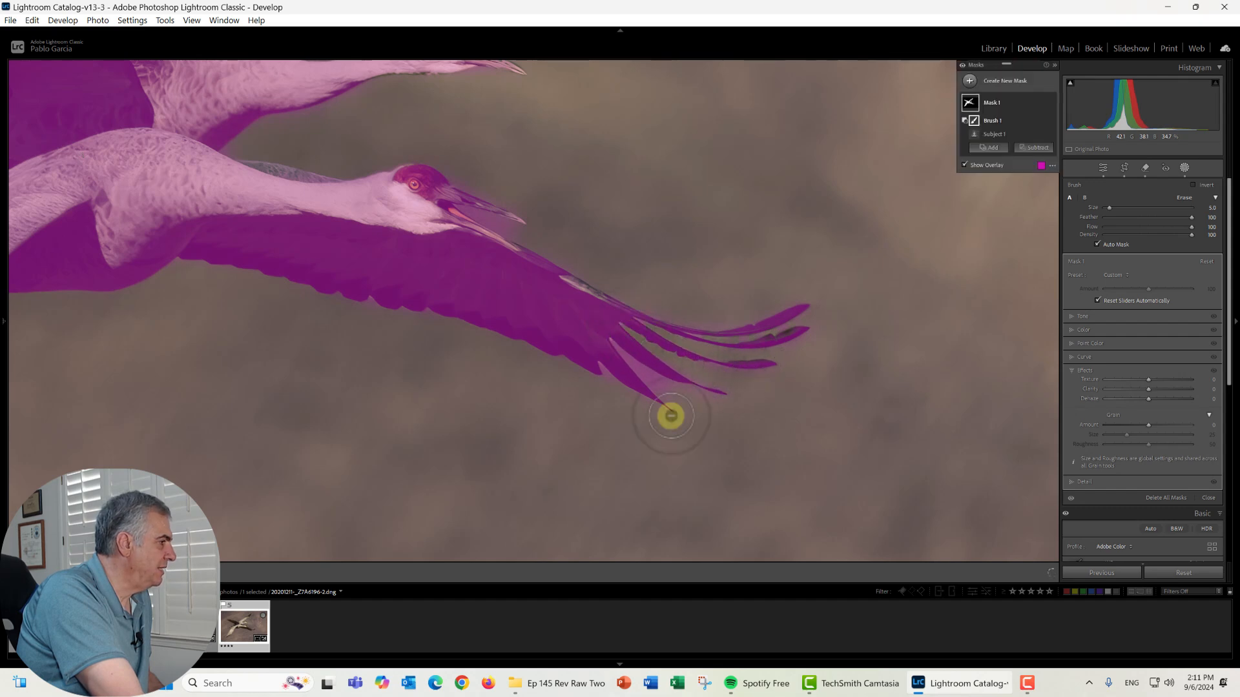
pyautogui.moveTo(683, 402); pyautogui.dragTo(614, 346)
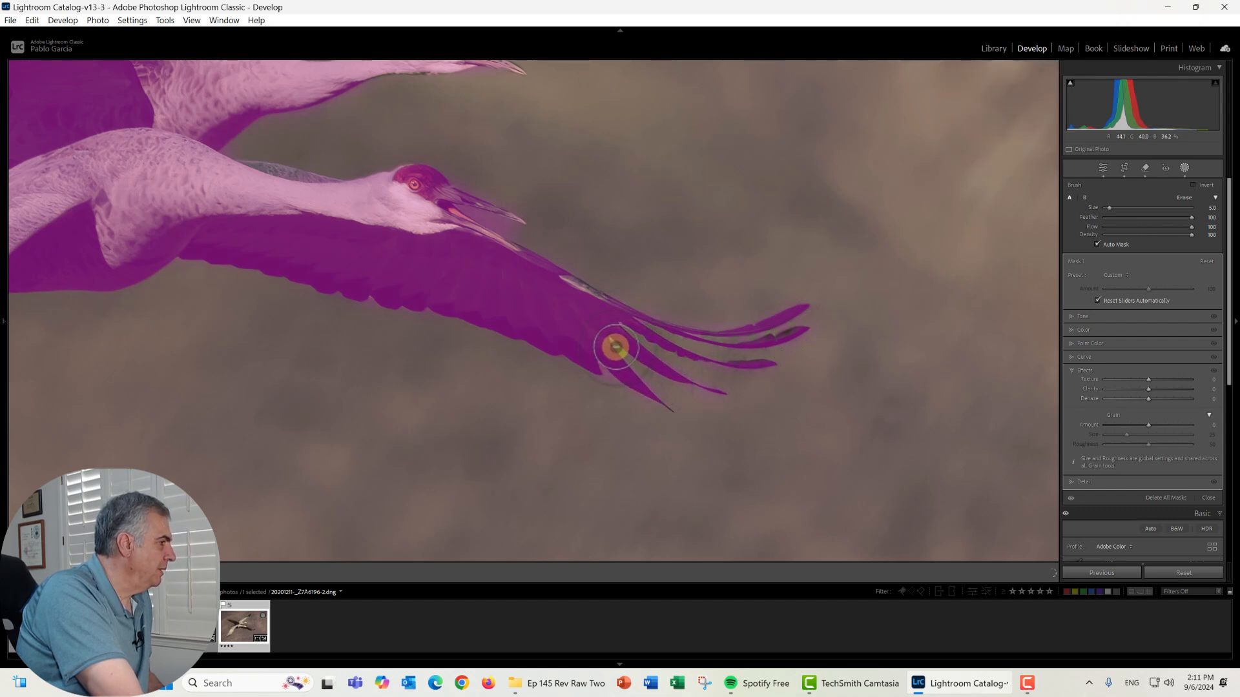
pyautogui.moveTo(688, 401)
pyautogui.mouseDown()
pyautogui.moveTo(606, 396)
pyautogui.moveTo(595, 368)
pyautogui.moveTo(610, 357)
pyautogui.mouseUp()
pyautogui.press('z')
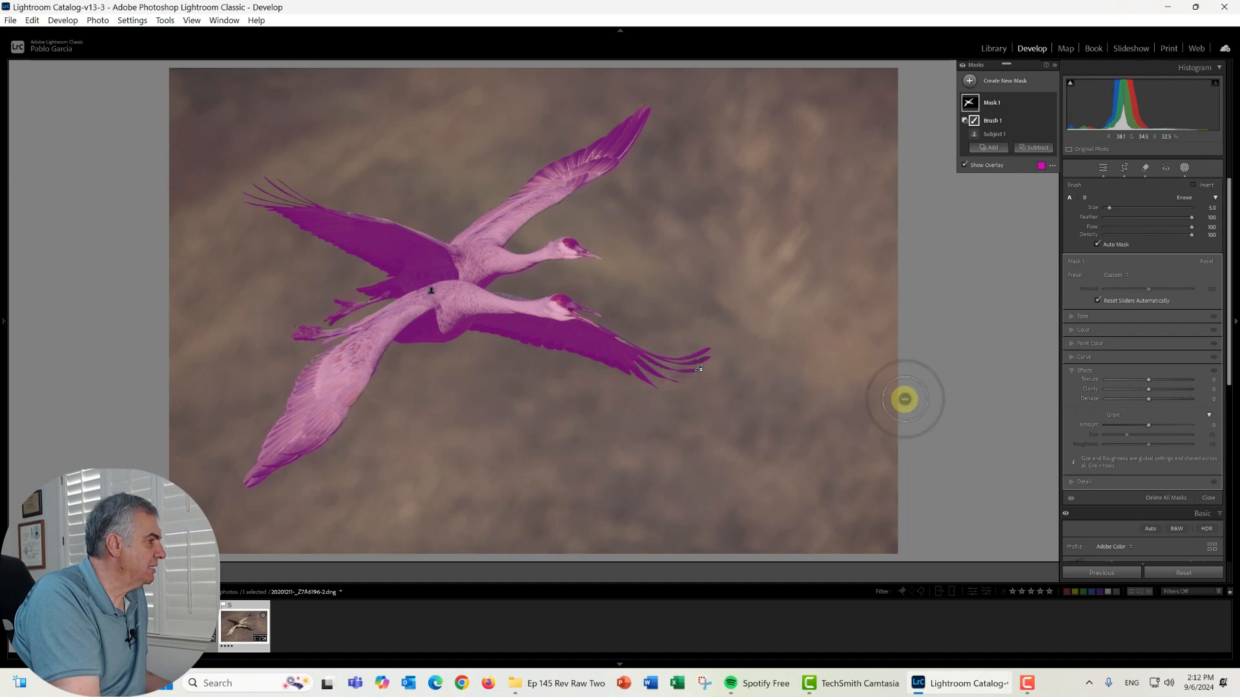
# Raise the highlights to about 15 and slightly lower the whites in the cranes' Subject mask
pyautogui.click(947, 396)
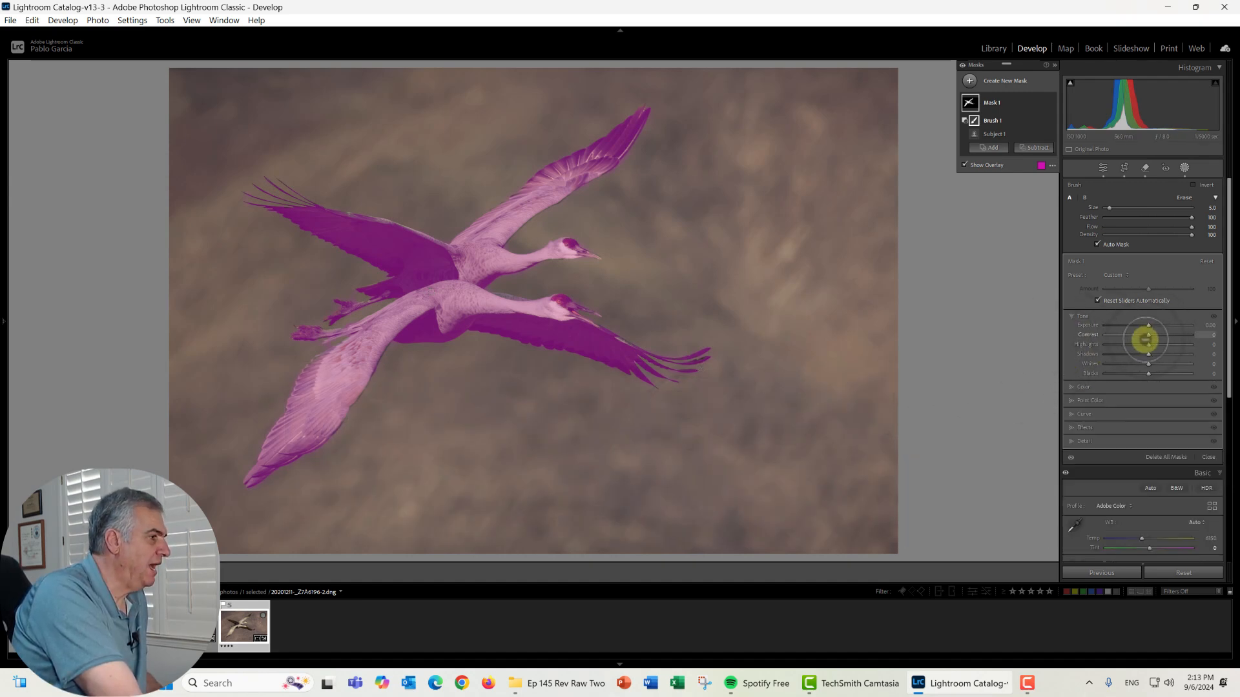
pyautogui.moveTo(1149, 345); pyautogui.dragTo(1147, 363)
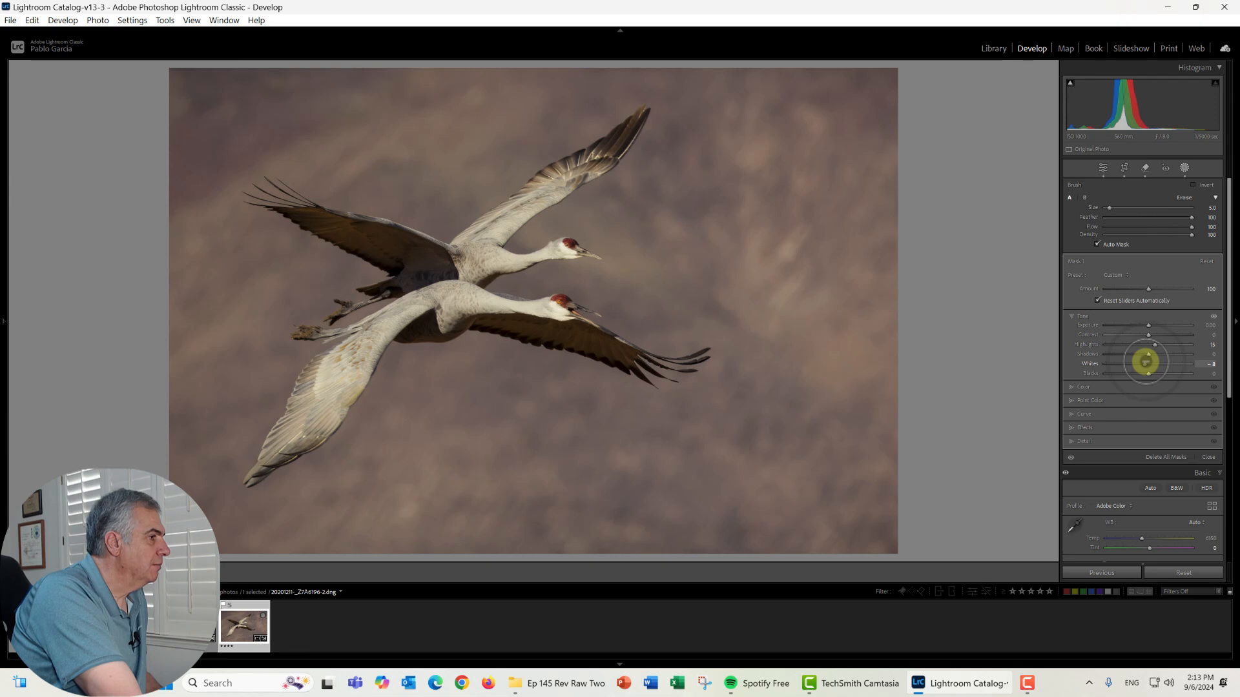
pyautogui.moveTo(1148, 355); pyautogui.dragTo(1150, 339)
# Set the cranes' Subject mask to Temp 7, Saturation 12, Texture 28 and Clarity 10
pyautogui.click(1130, 389)
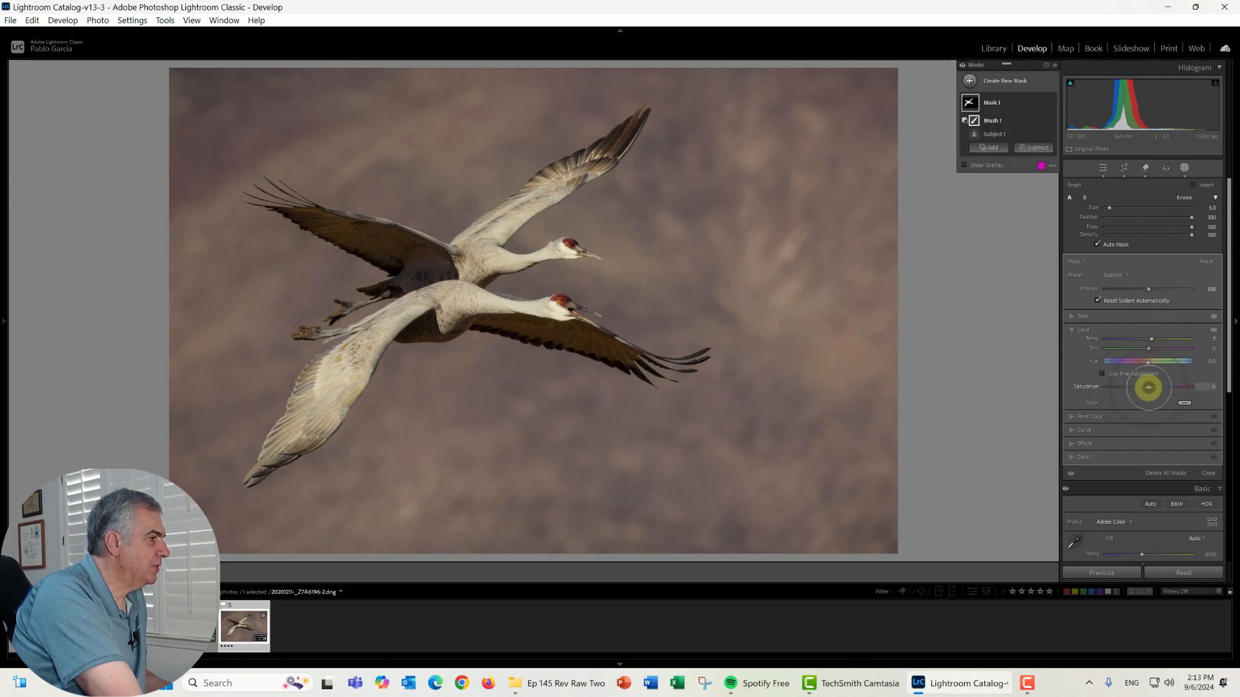
pyautogui.moveTo(1148, 386); pyautogui.dragTo(1154, 386)
pyautogui.moveTo(1150, 339); pyautogui.dragTo(1152, 339)
pyautogui.moveTo(1156, 387); pyautogui.dragTo(1155, 387)
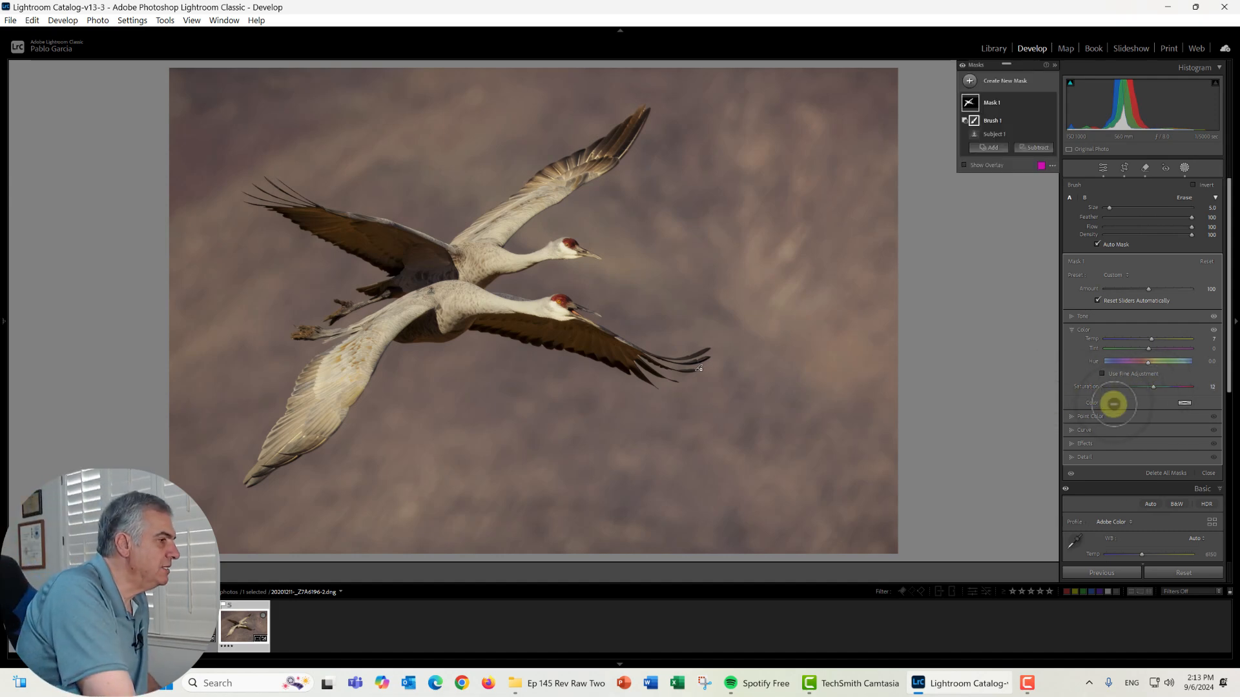
pyautogui.click(1098, 443)
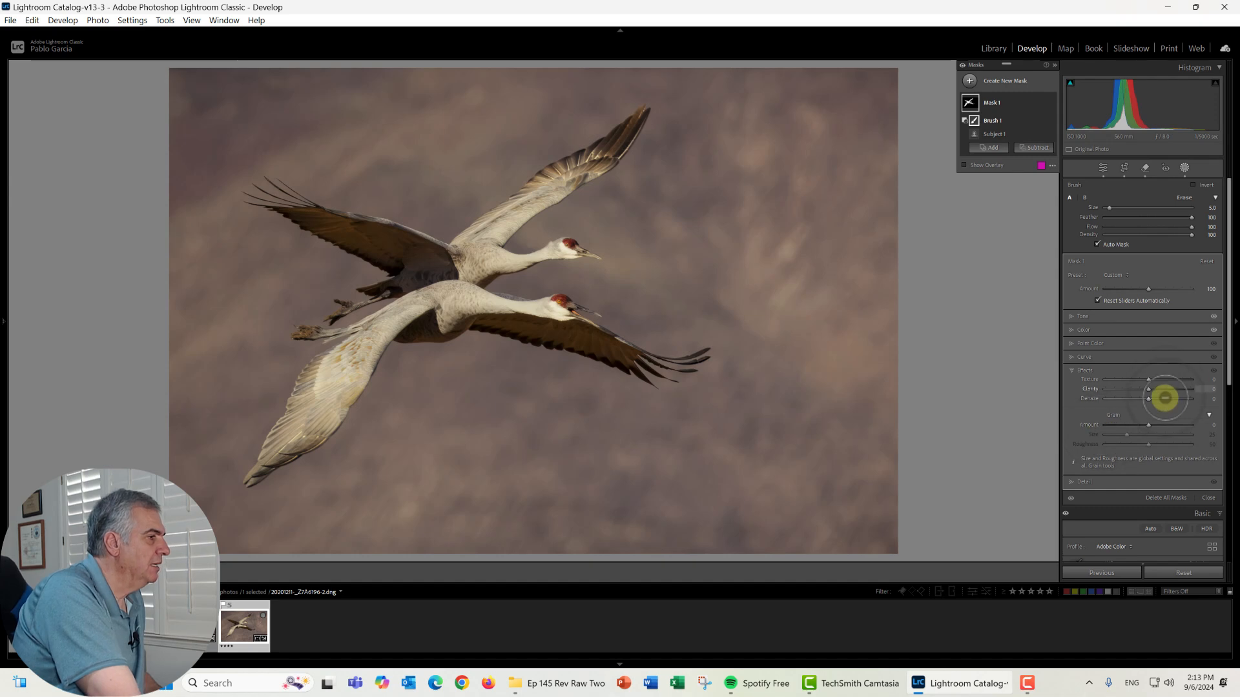
pyautogui.moveTo(1148, 380)
pyautogui.mouseDown()
pyautogui.moveTo(1195, 390)
pyautogui.moveTo(1152, 394)
pyautogui.mouseUp()
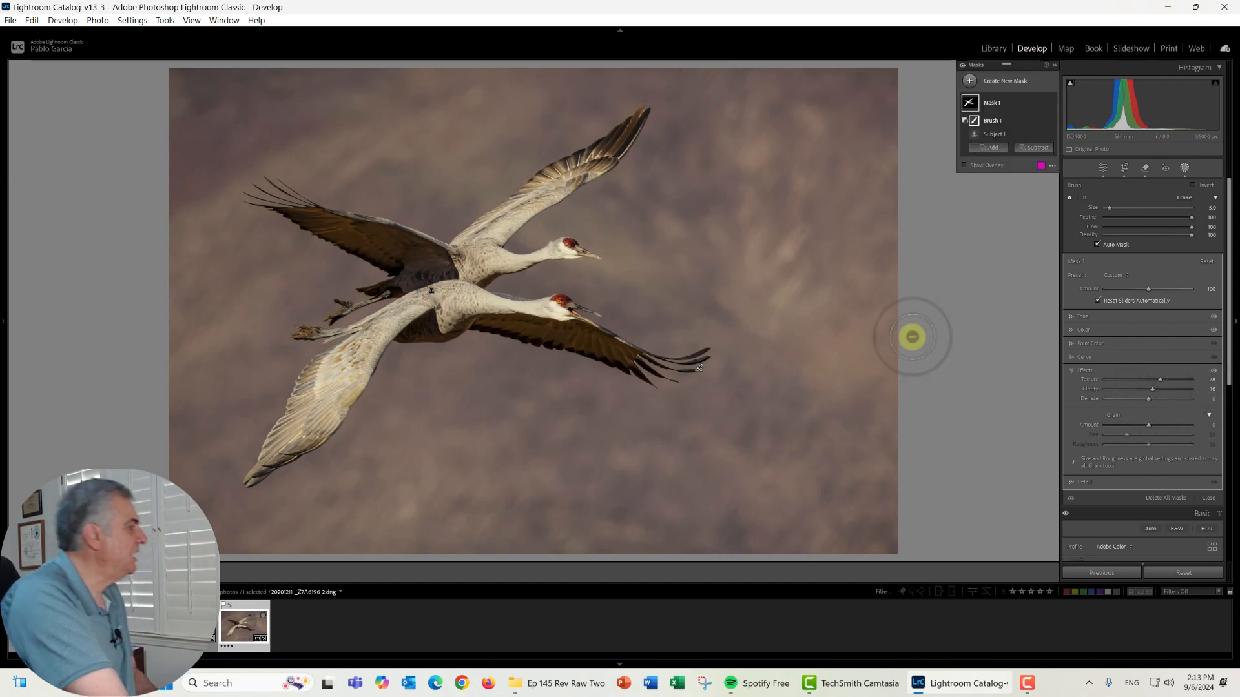
# Create a new Brush mask and paint it over the white cheeks of both cranes' heads
pyautogui.click(567, 249)
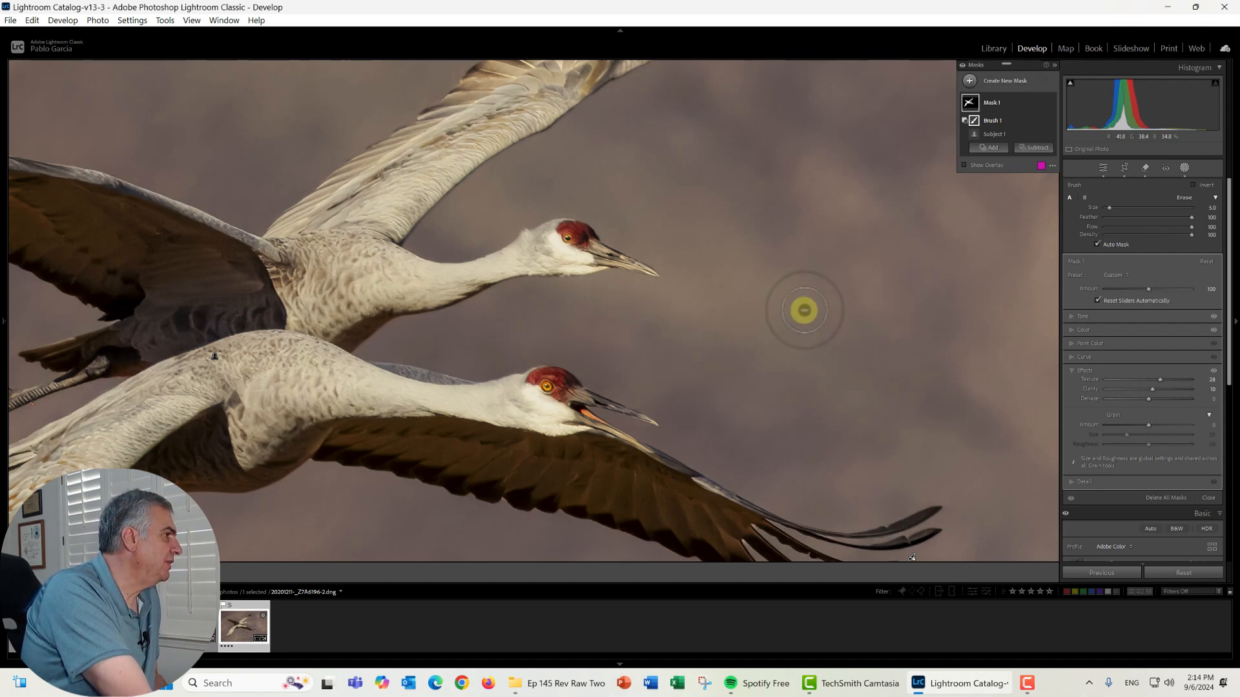
pyautogui.click(970, 81)
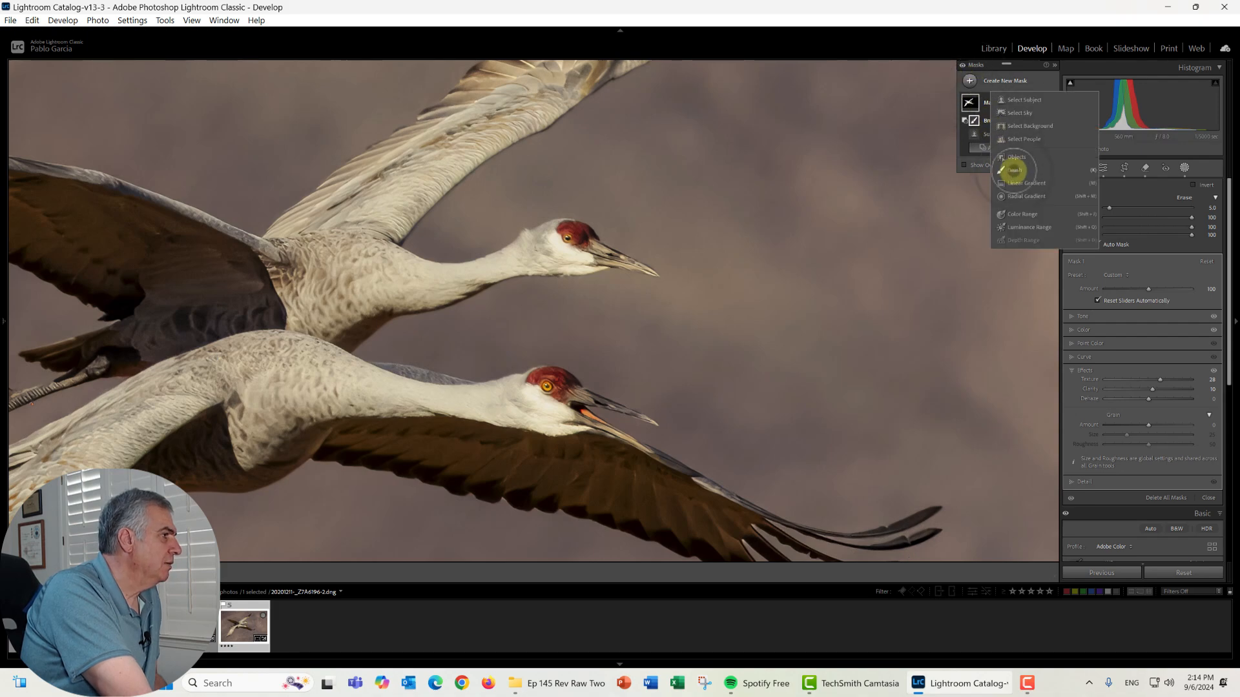
pyautogui.click(1012, 170)
pyautogui.moveTo(565, 245); pyautogui.dragTo(563, 258)
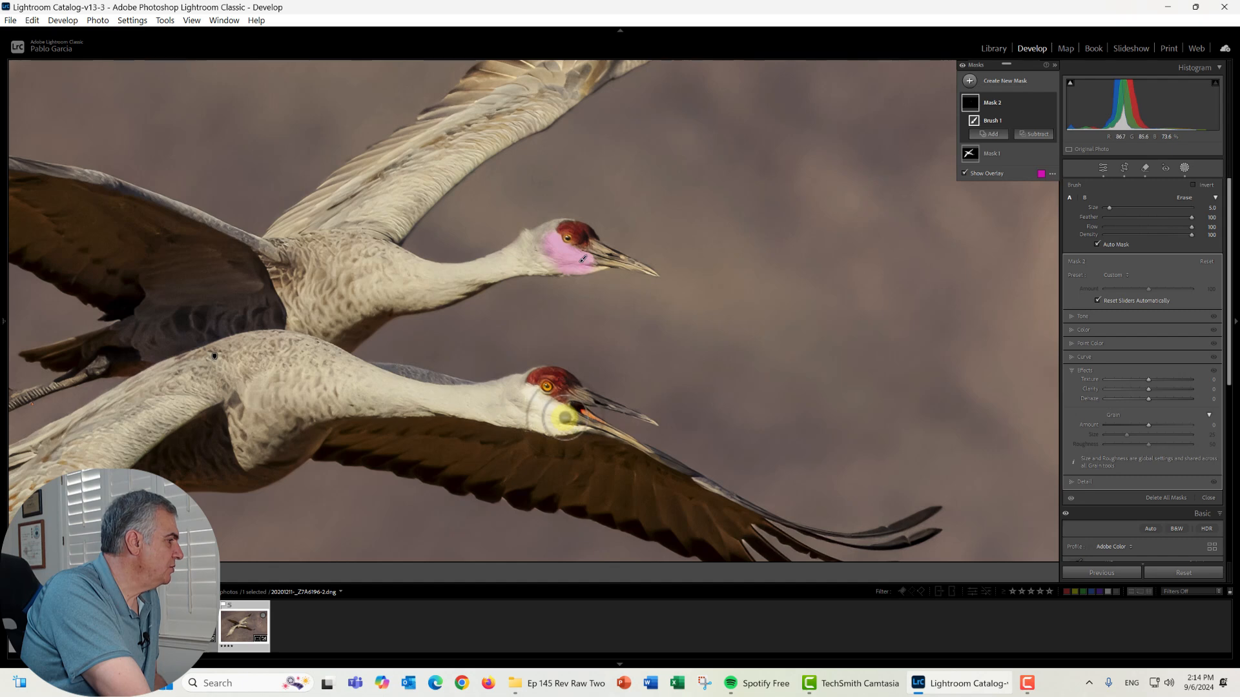
pyautogui.moveTo(566, 420)
pyautogui.mouseDown()
pyautogui.moveTo(529, 390)
pyautogui.moveTo(544, 429)
pyautogui.moveTo(581, 429)
pyautogui.mouseUp()
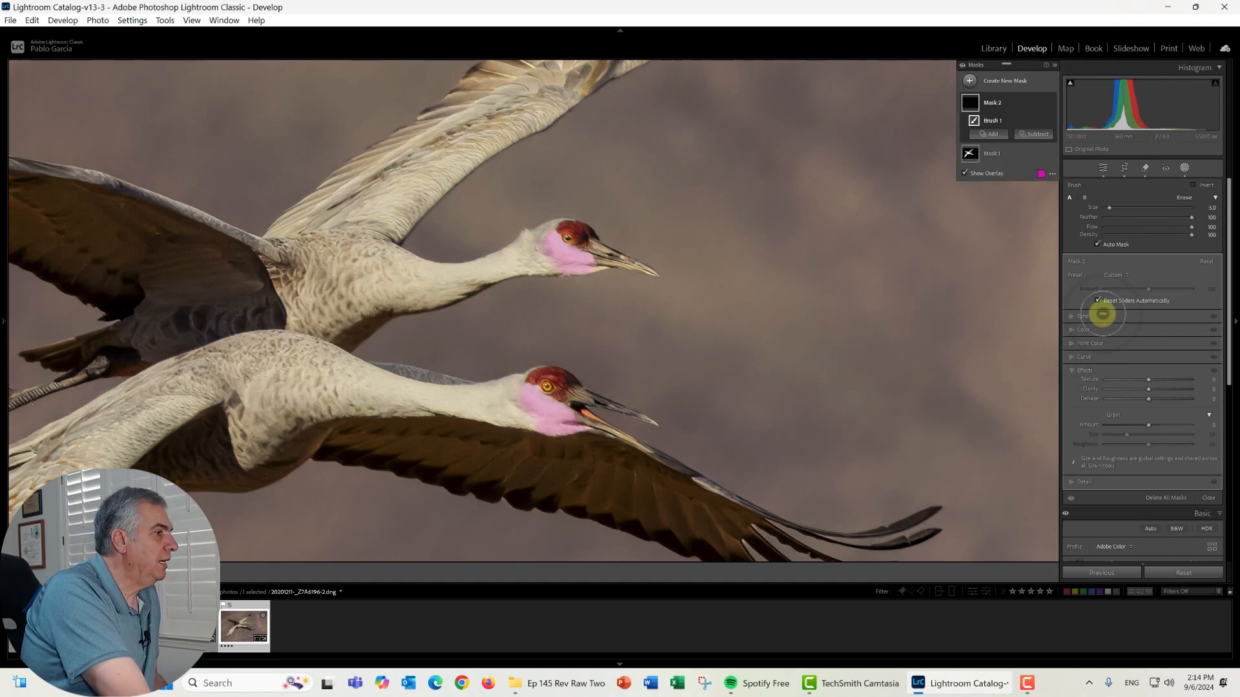
# Tone down the cheek mask with Exposure about −0.61, Whites about −14 and Highlights about 23
pyautogui.click(1124, 316)
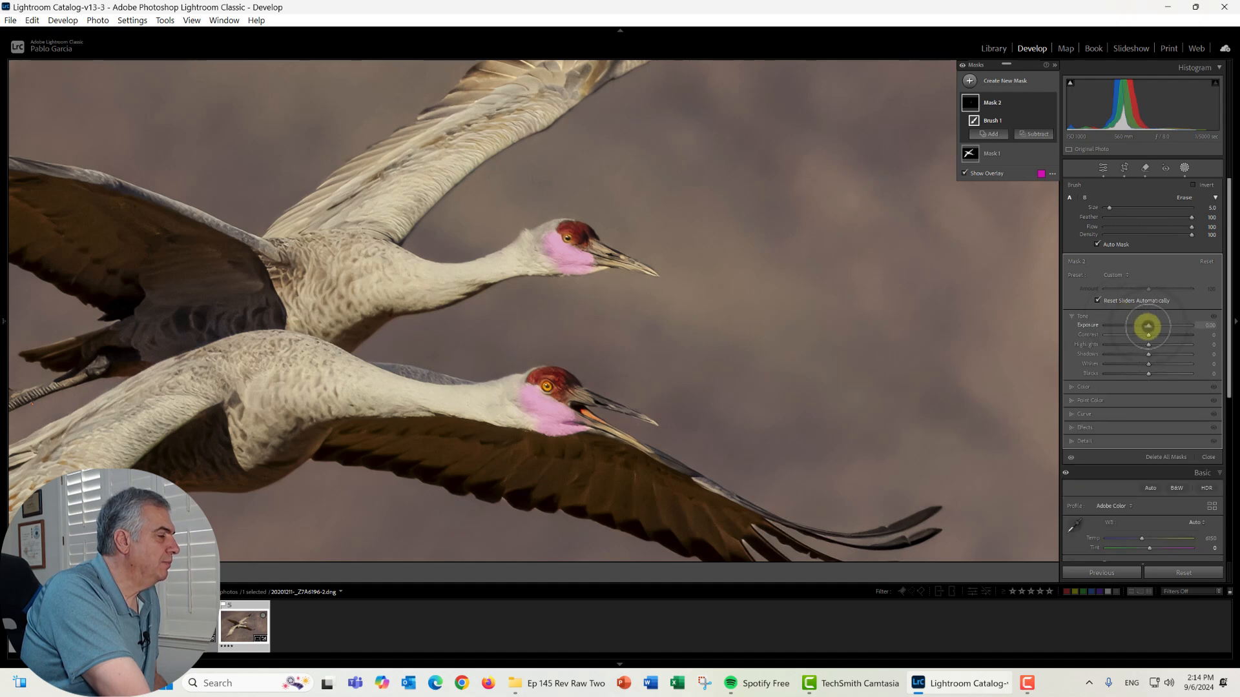
pyautogui.moveTo(1146, 327); pyautogui.dragTo(1147, 362)
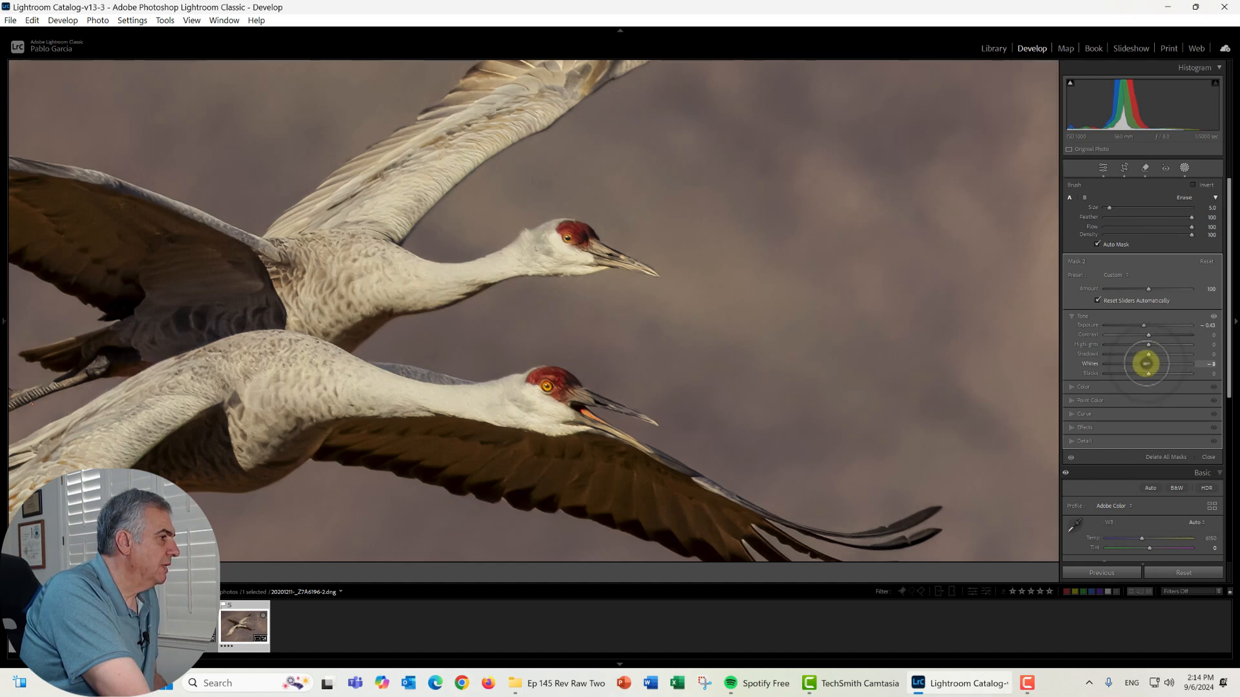
pyautogui.moveTo(1149, 343); pyautogui.dragTo(1155, 345)
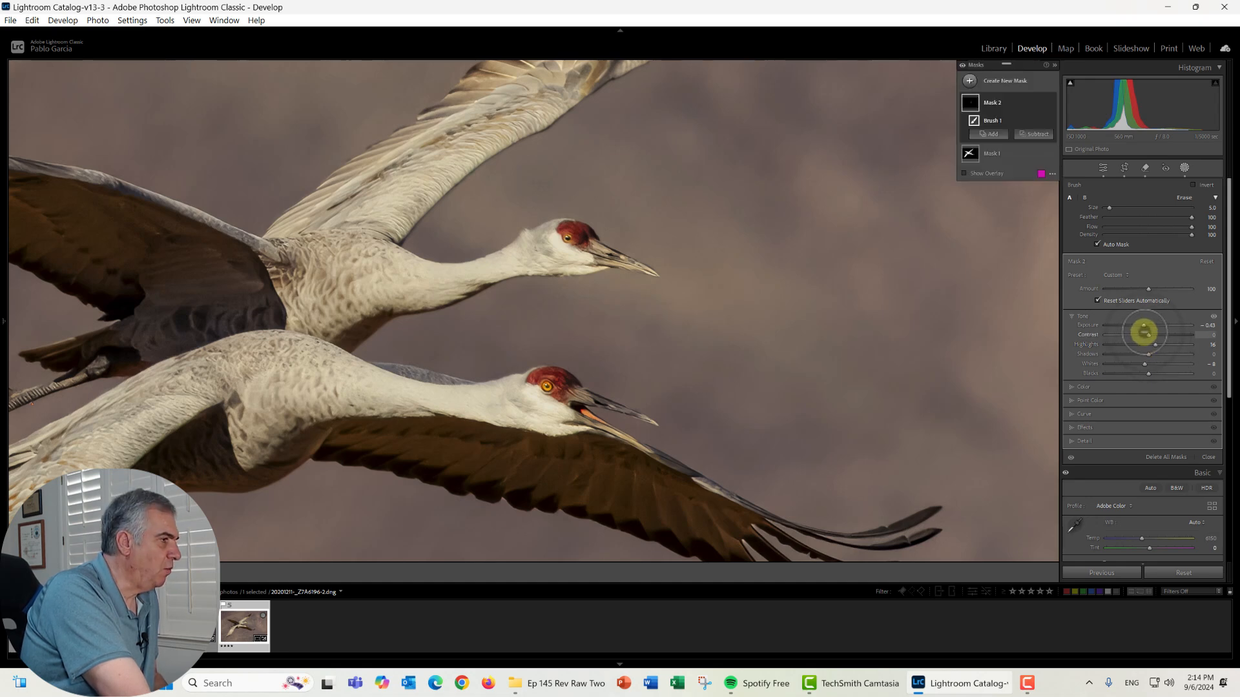
pyautogui.moveTo(1143, 327); pyautogui.dragTo(1145, 330)
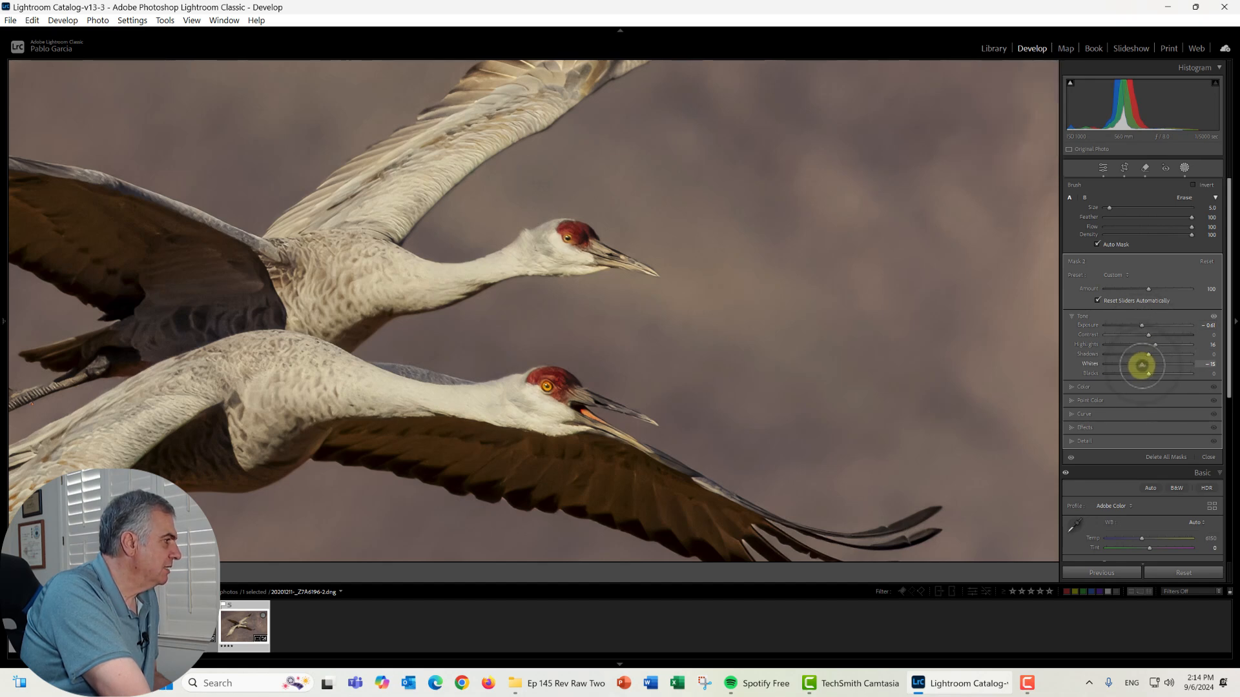
pyautogui.moveTo(1142, 365); pyautogui.dragTo(1143, 365)
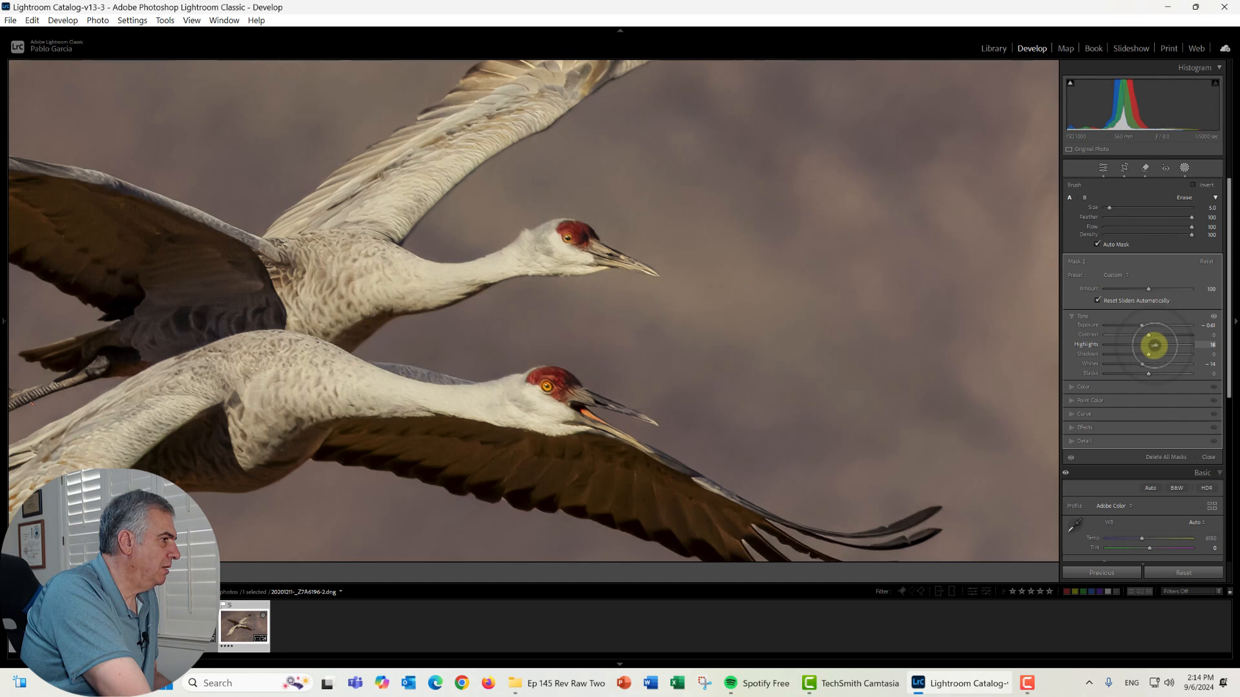
pyautogui.moveTo(1158, 346); pyautogui.dragTo(1157, 347)
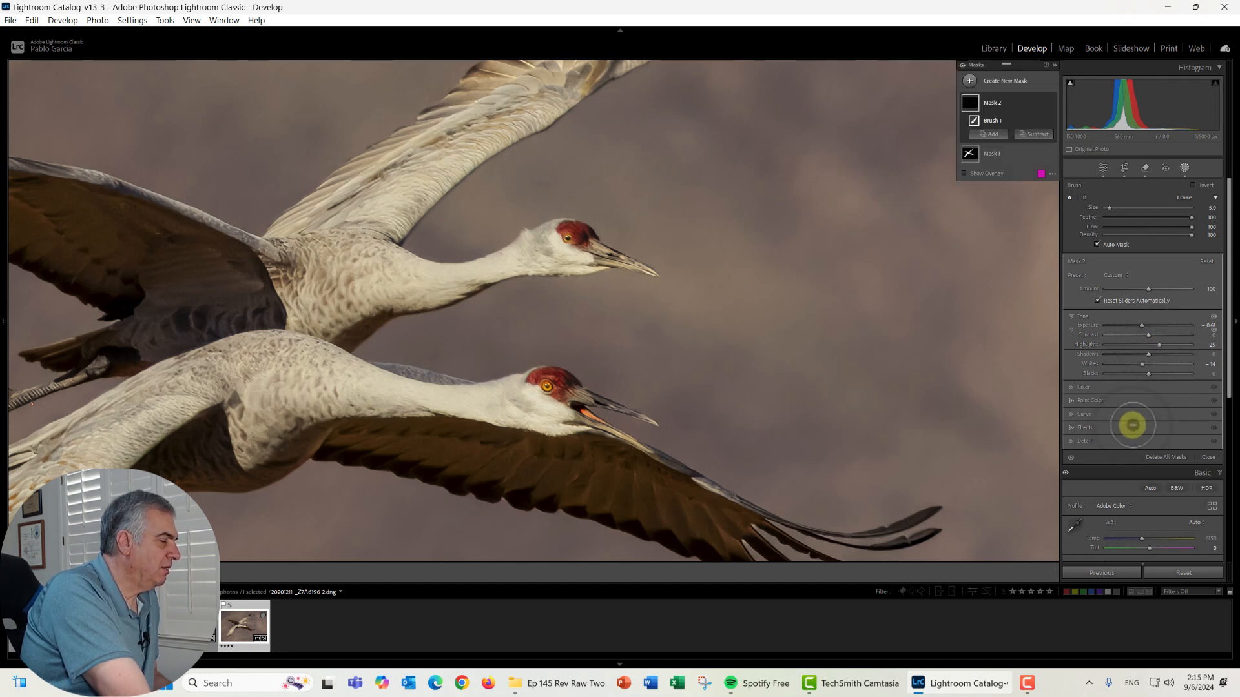
# Raise the cheek mask's Texture and Clarity to about 25 each and compare the heads with and without the mask
pyautogui.click(1131, 426)
pyautogui.moveTo(1149, 379)
pyautogui.mouseDown()
pyautogui.moveTo(1163, 378)
pyautogui.moveTo(1146, 388)
pyautogui.moveTo(1156, 388)
pyautogui.mouseUp()
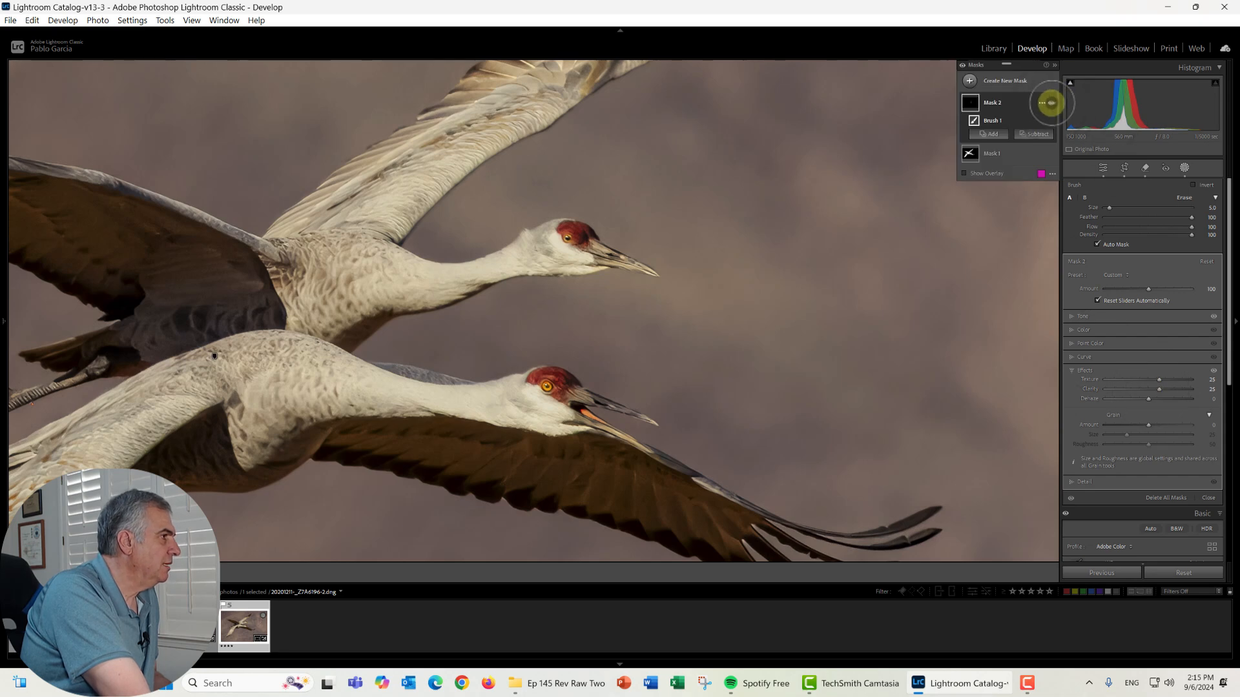
pyautogui.click(1051, 103)
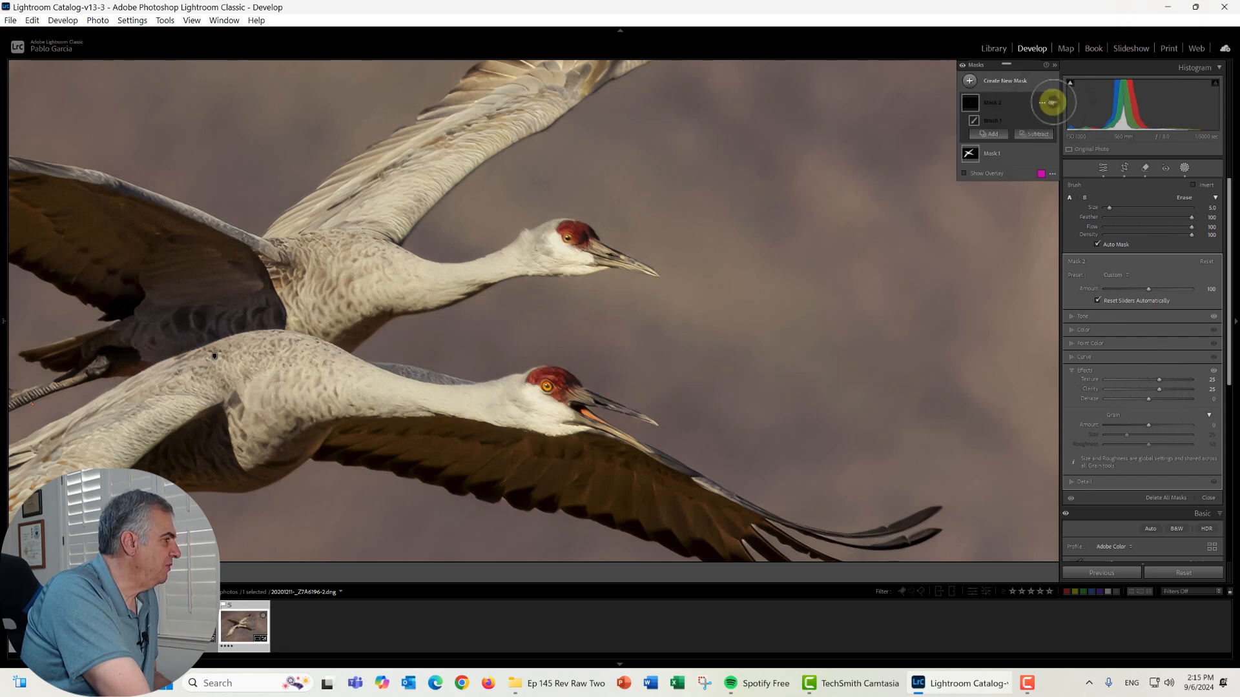
pyautogui.click(1051, 103)
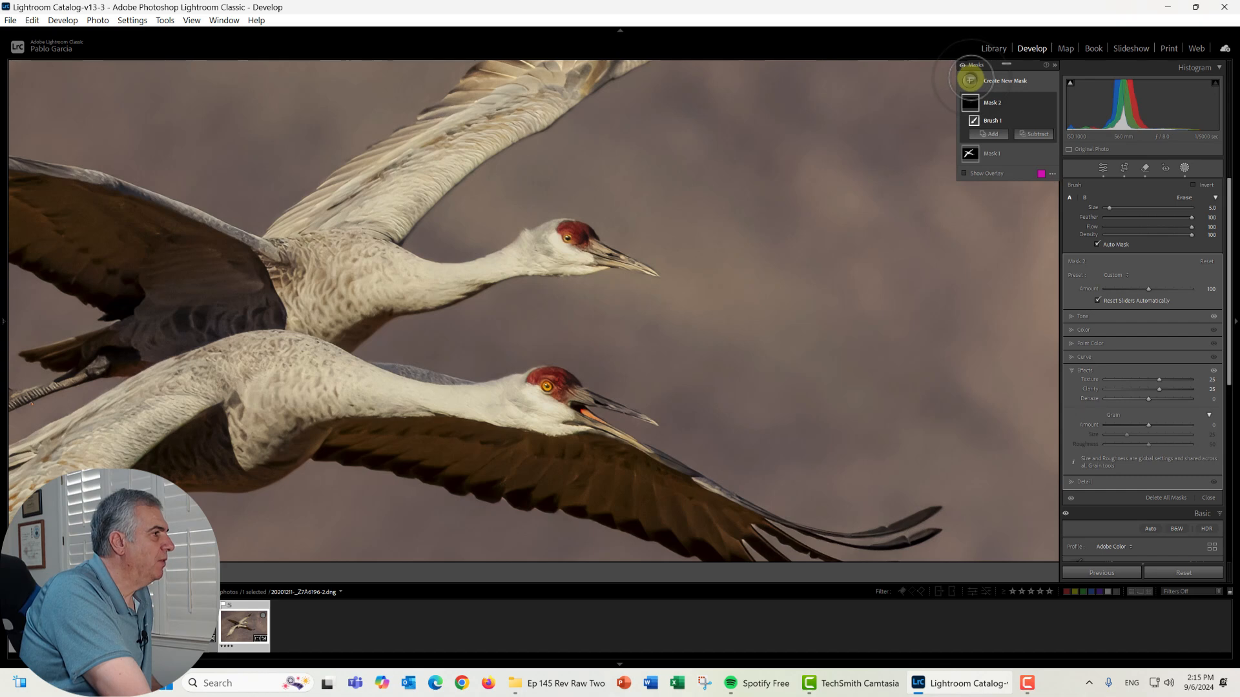
# Create another Brush mask and paint it over the red crowns of both cranes
pyautogui.click(981, 173)
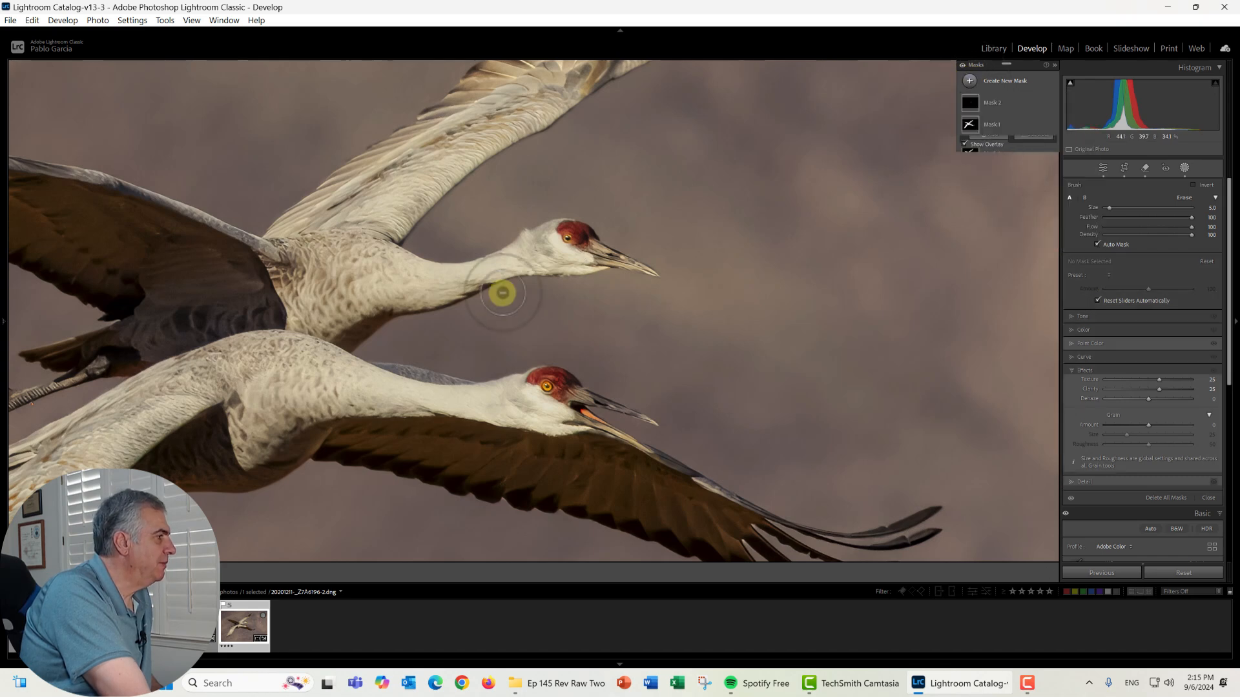
pyautogui.moveTo(584, 234); pyautogui.dragTo(569, 236)
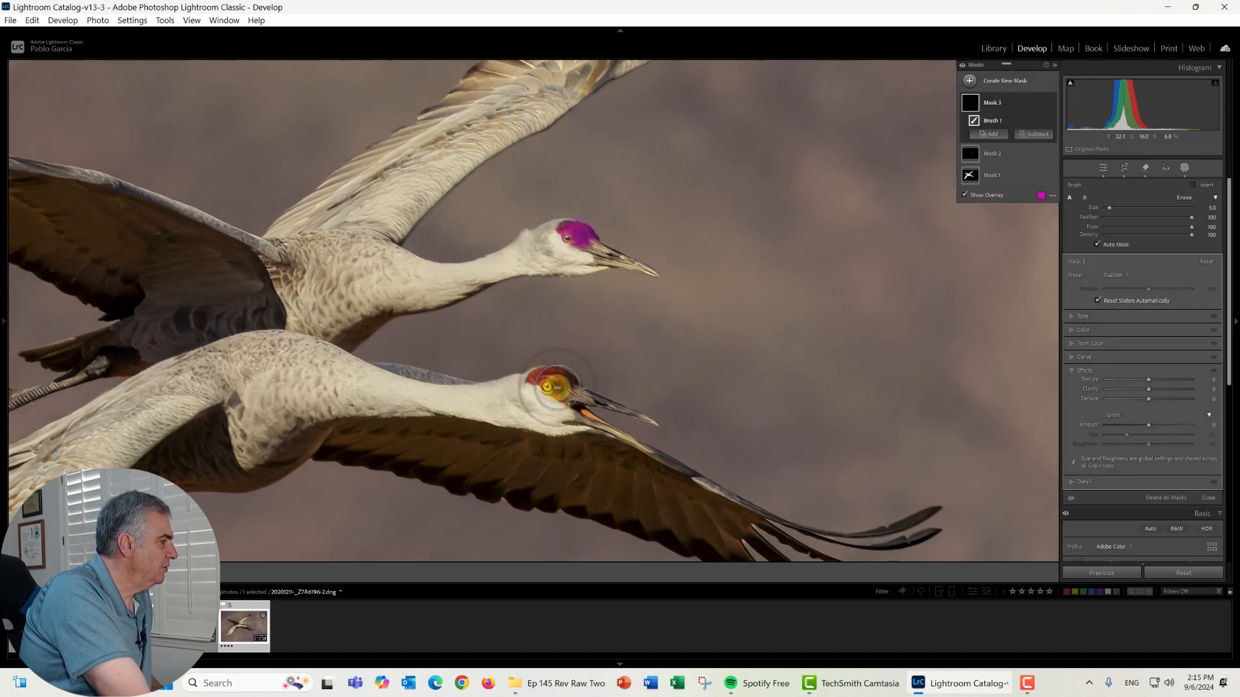
pyautogui.click(550, 386)
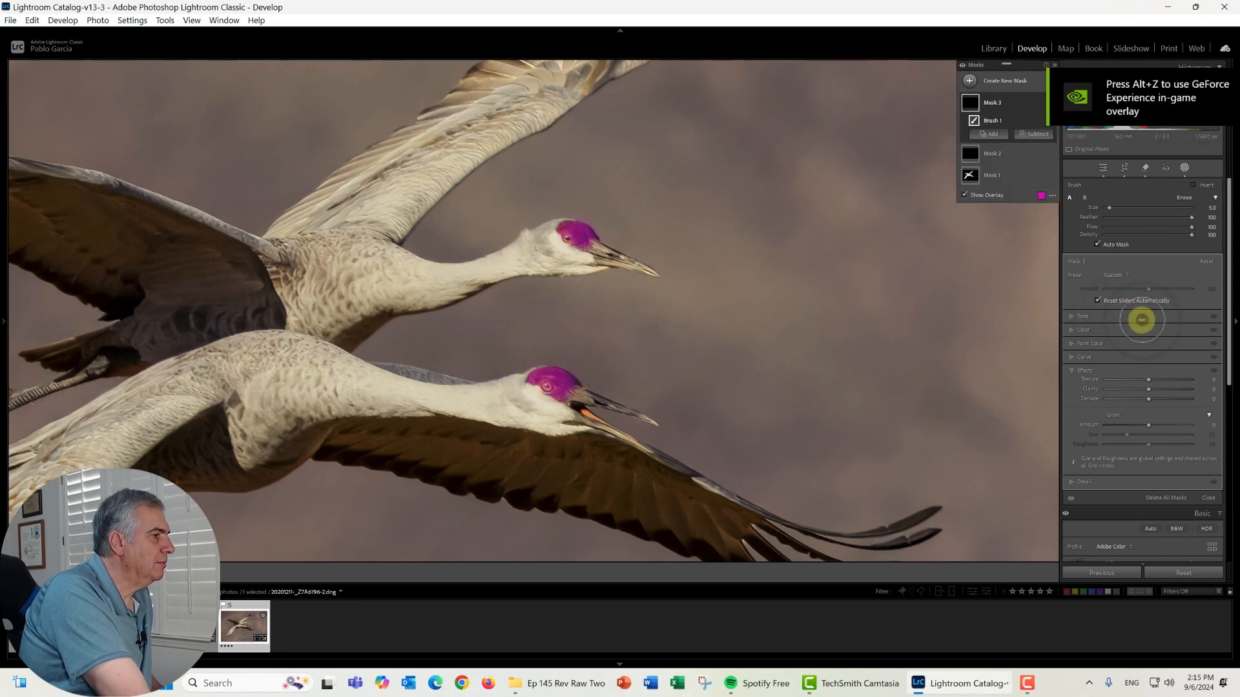
# Set the red crown mask to Exposure 0.38 and Saturation 42, and compare the result with the mask hidden
pyautogui.click(1138, 316)
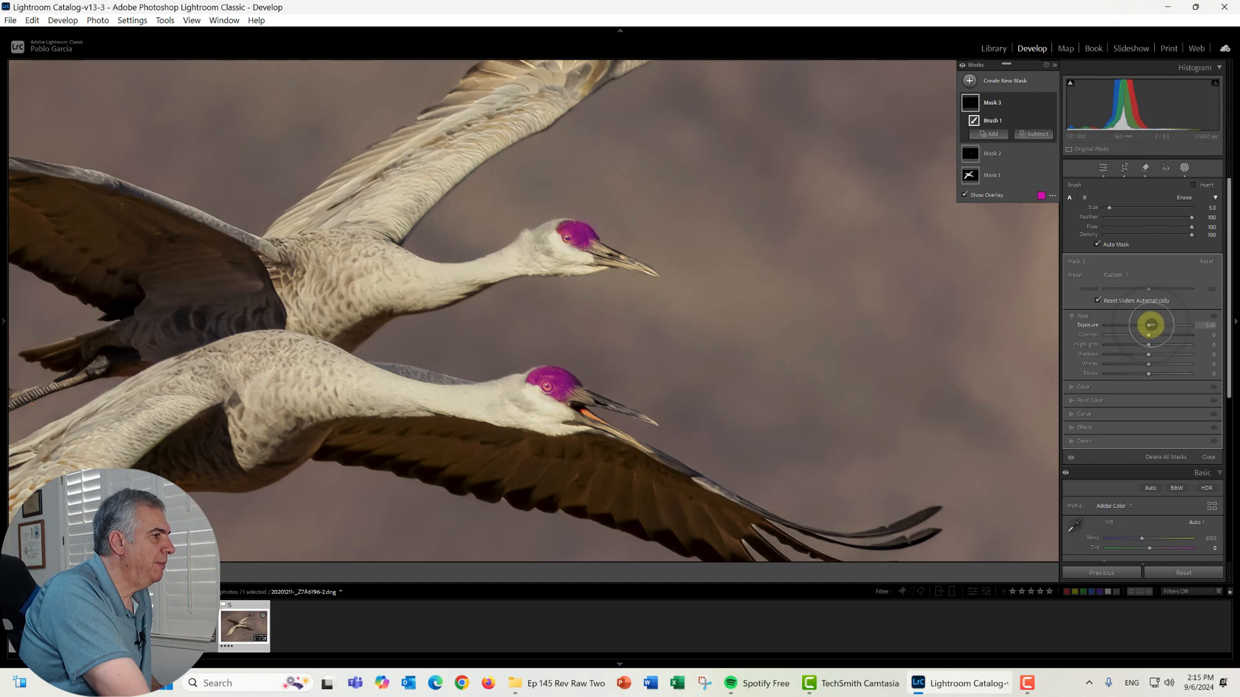
pyautogui.moveTo(1150, 325); pyautogui.dragTo(1153, 325)
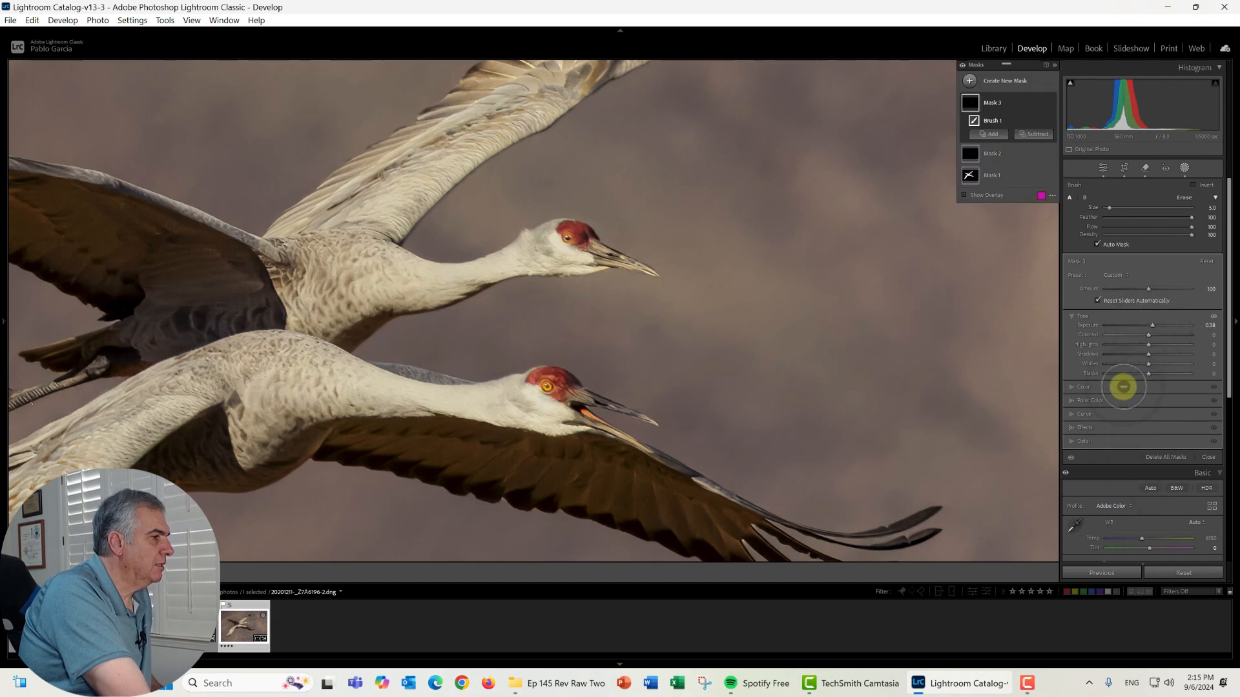
pyautogui.click(1123, 387)
pyautogui.moveTo(1143, 386); pyautogui.dragTo(1166, 386)
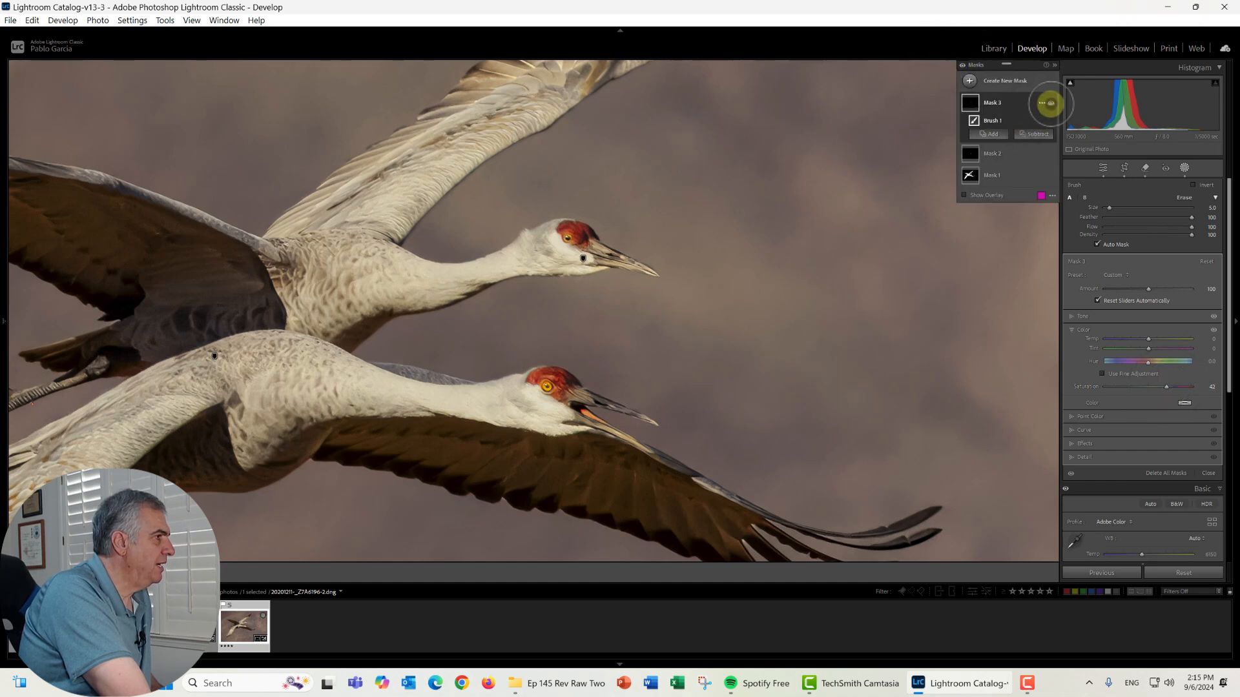
pyautogui.click(1051, 103)
pyautogui.click(1051, 103)
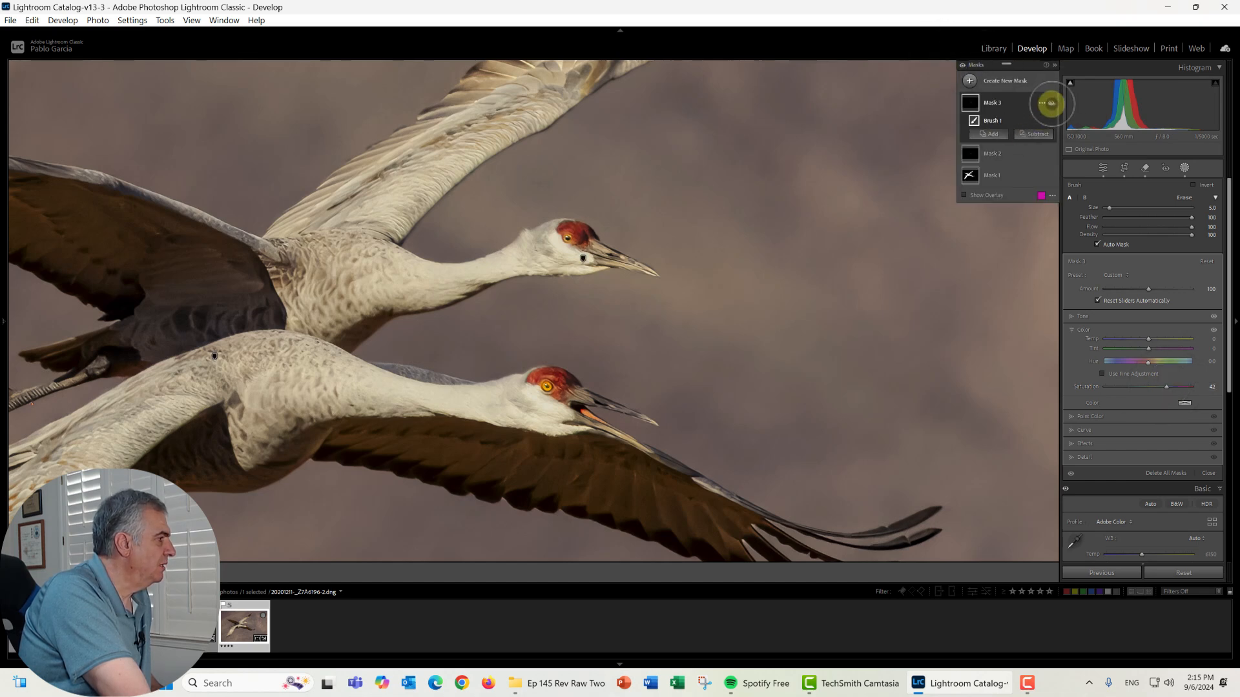
# Duplicate and invert the cranes' Subject mask (Mask 1) to get a mask of the background
pyautogui.press('z')
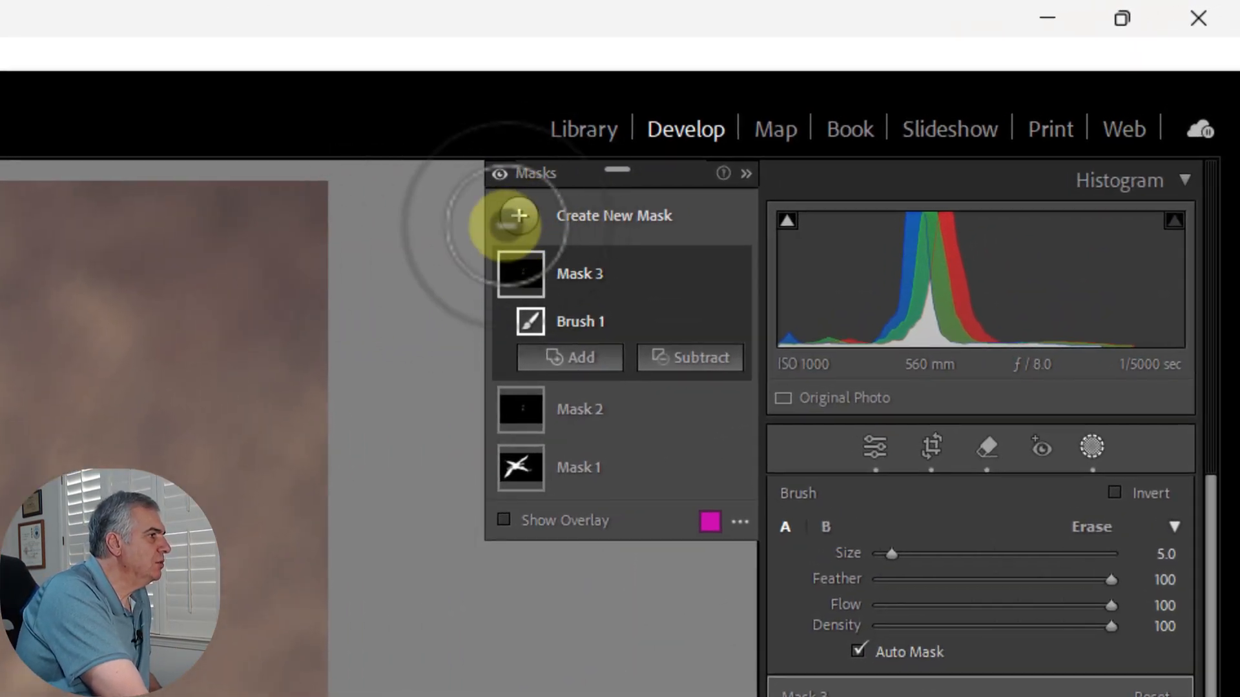
pyautogui.click(519, 217)
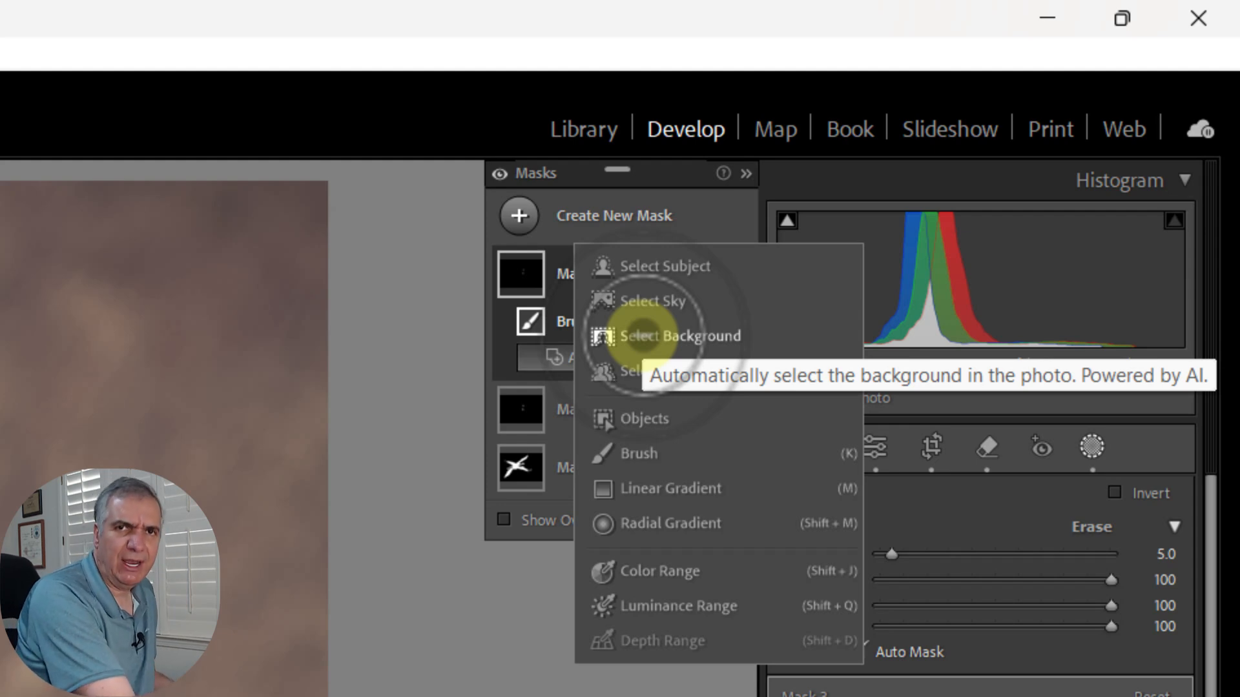
pyautogui.click(415, 686)
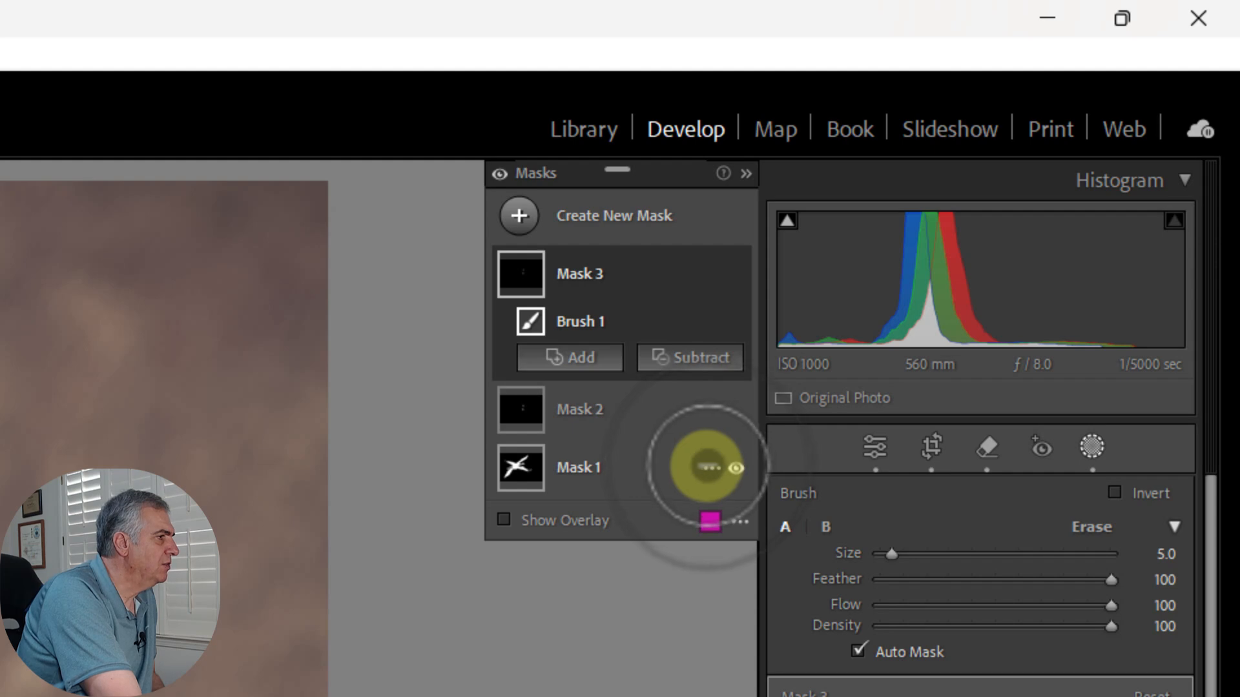
pyautogui.click(708, 468)
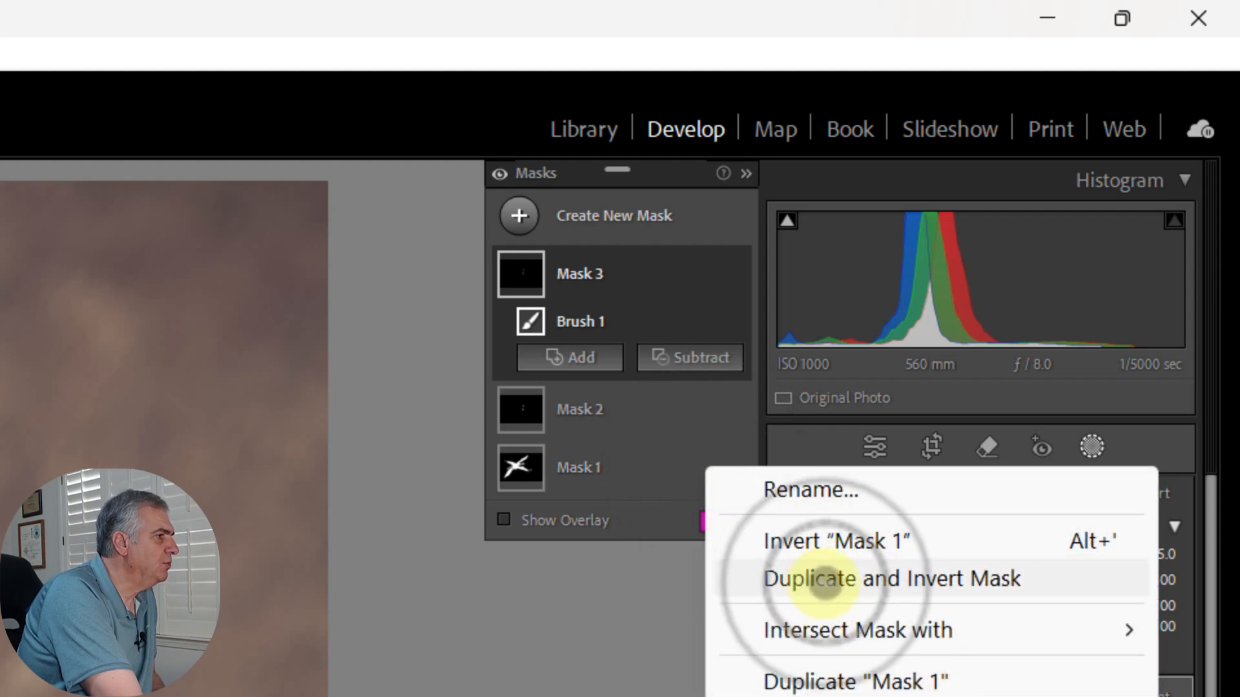
pyautogui.click(820, 580)
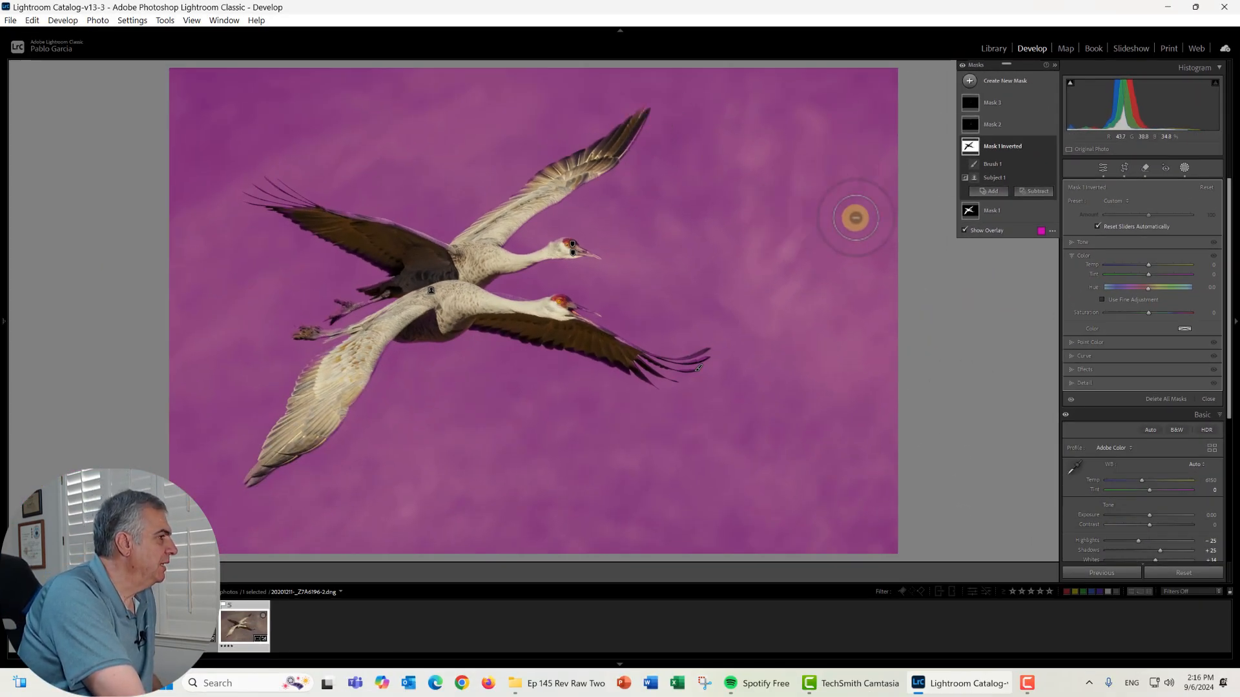
# Darken the background by adjusting the inverted mask's exposure and other tone settings
pyautogui.click(1118, 243)
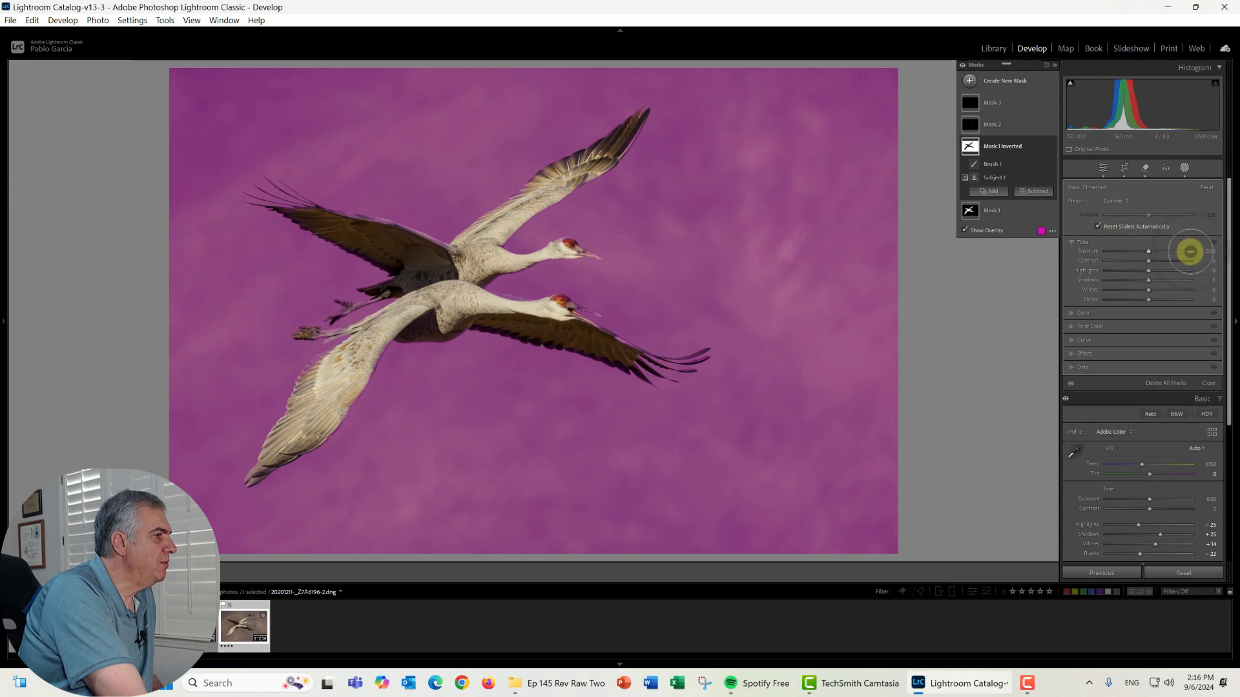
pyautogui.moveTo(1149, 251); pyautogui.dragTo(1147, 282)
pyautogui.moveTo(1153, 282); pyautogui.dragTo(1147, 265)
# Cool and soften the background mask with Temp −6, Tint −5, Texture −20 and Clarity −15
pyautogui.click(1140, 313)
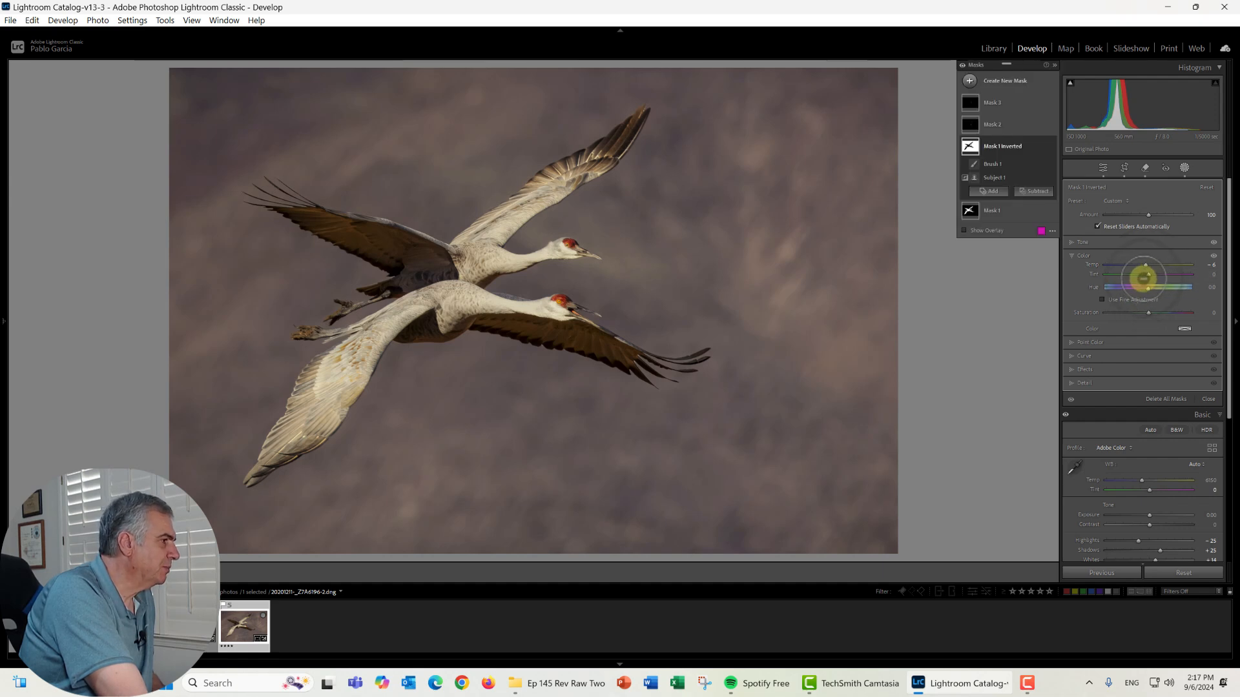
pyautogui.moveTo(1148, 276); pyautogui.dragTo(1147, 273)
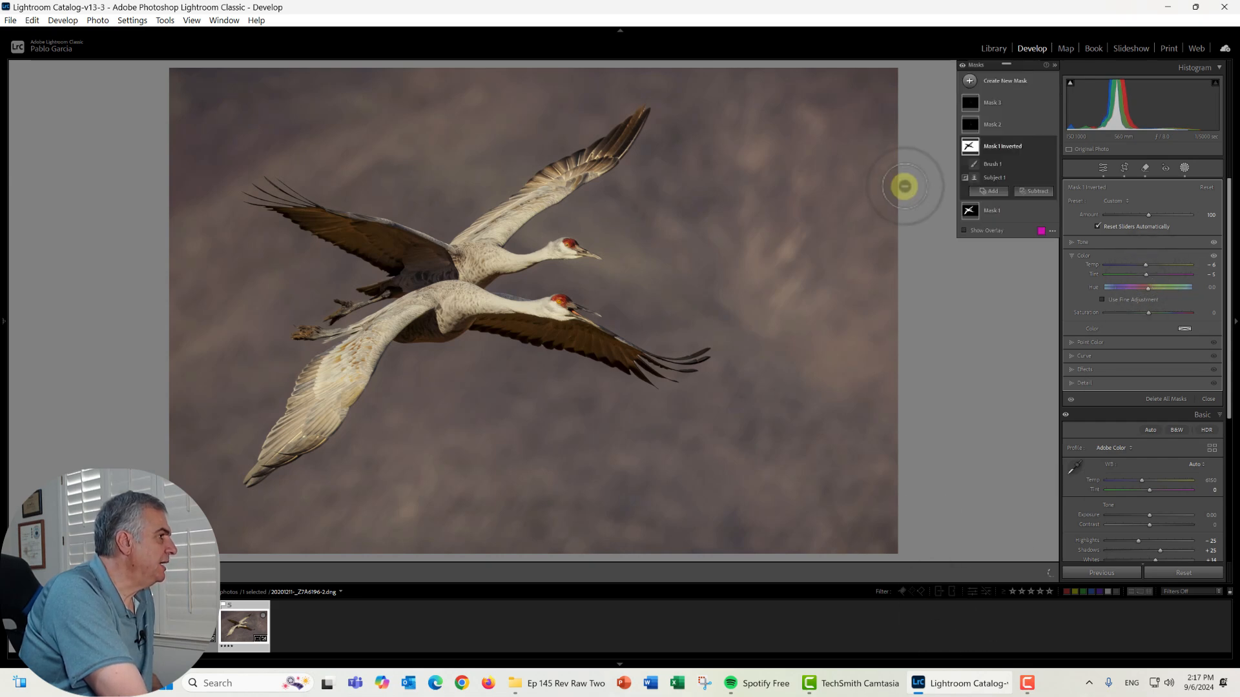
pyautogui.click(1127, 367)
pyautogui.moveTo(1151, 306)
pyautogui.mouseDown()
pyautogui.moveTo(1134, 307)
pyautogui.moveTo(1142, 316)
pyautogui.mouseUp()
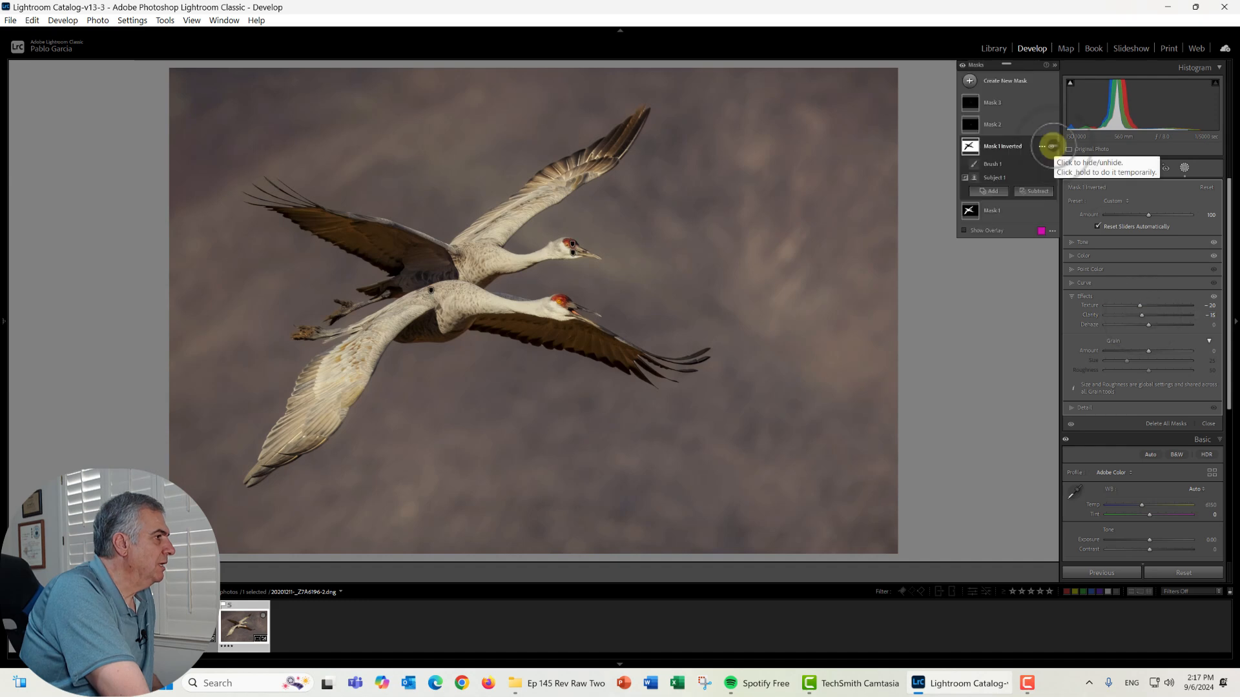
# Compare the photo with and without the inverted background mask, leave the mask visible, and close masking
pyautogui.click(1052, 147)
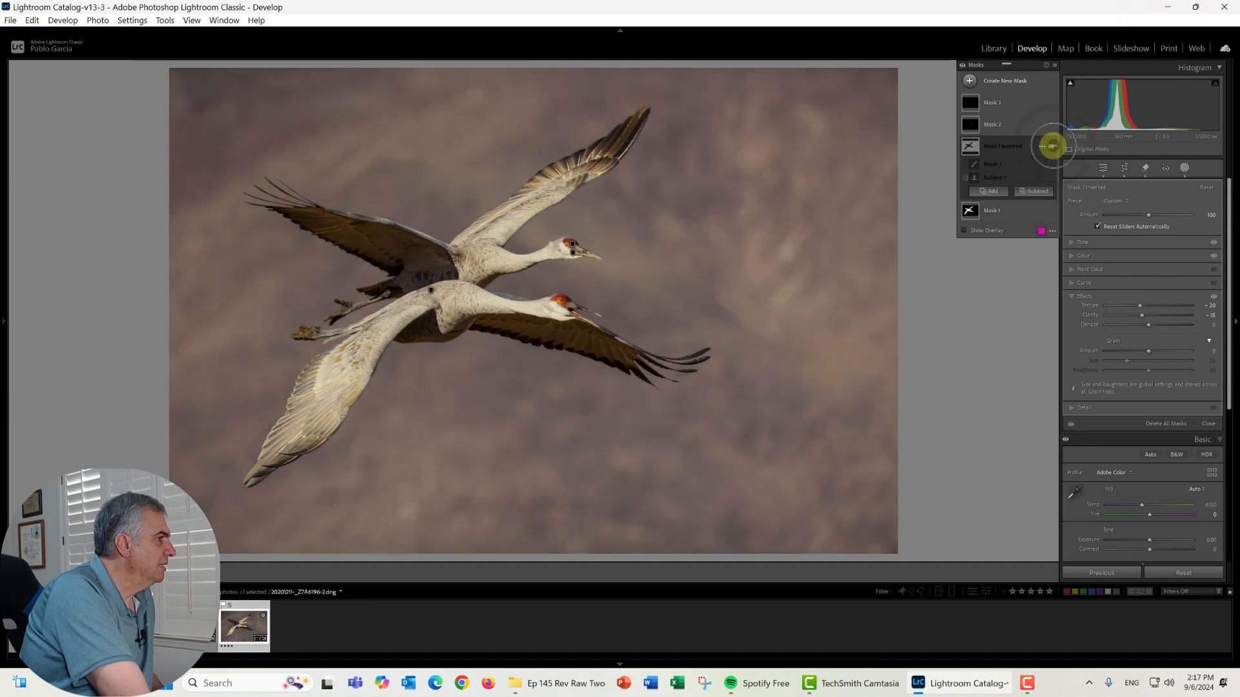
pyautogui.click(1051, 146)
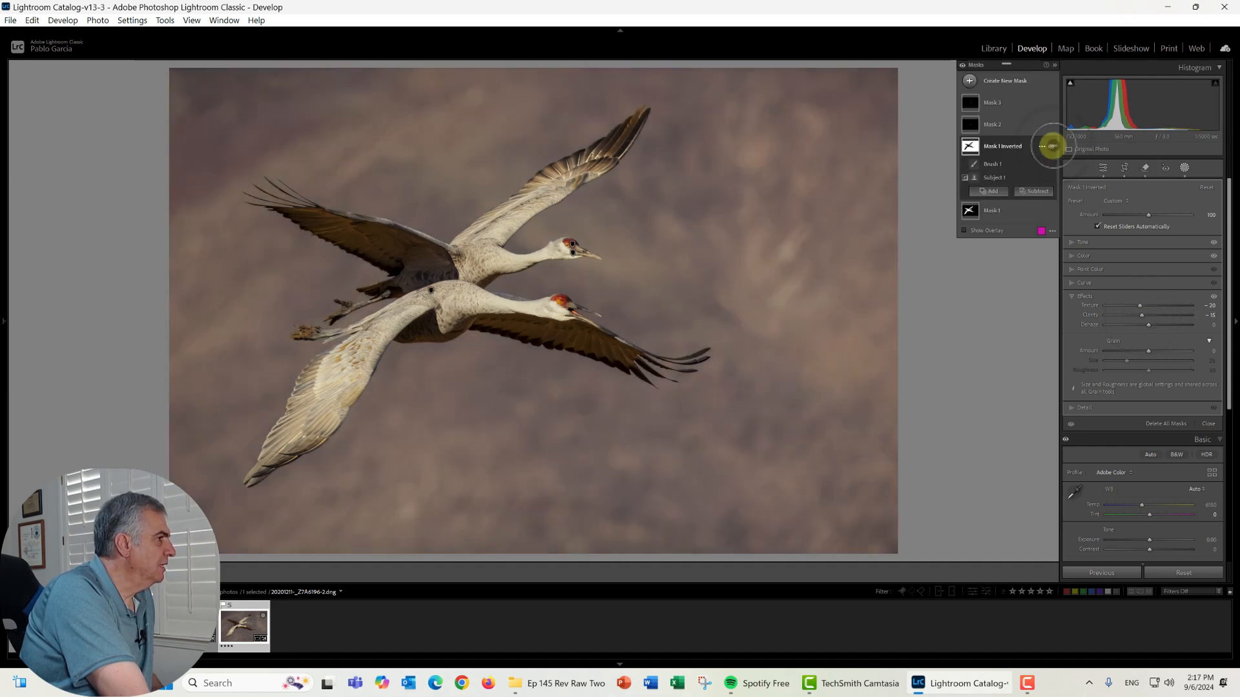
pyautogui.click(1051, 146)
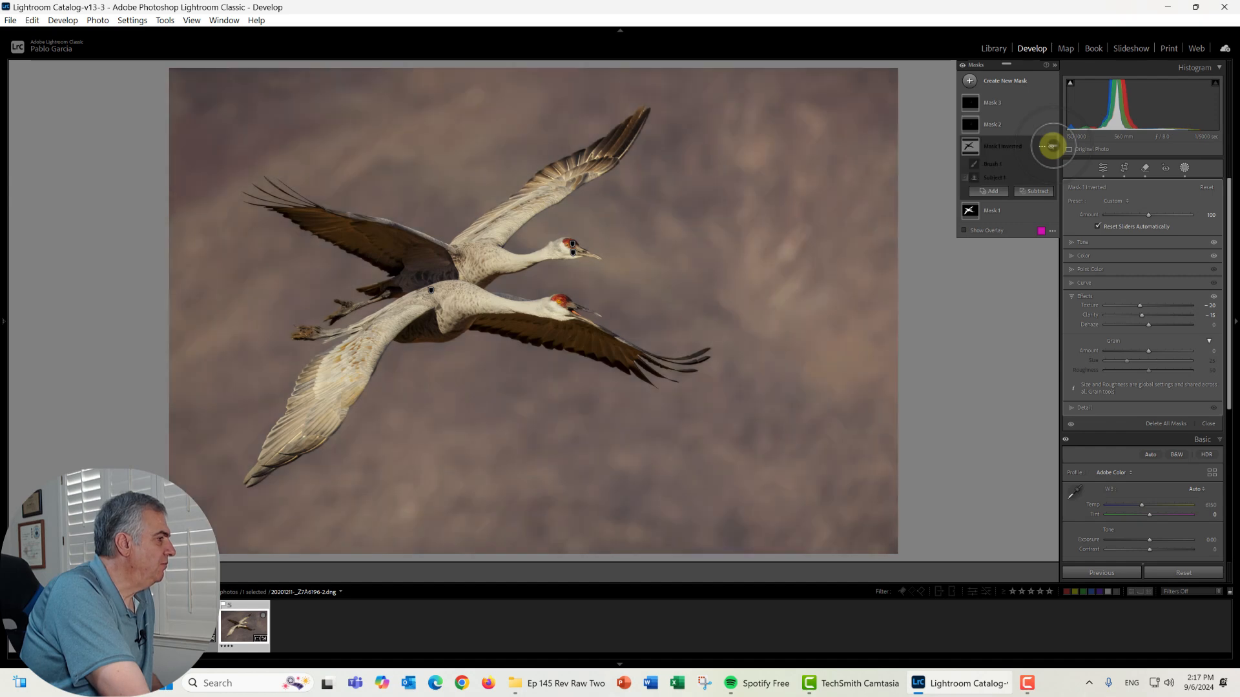
pyautogui.click(1052, 146)
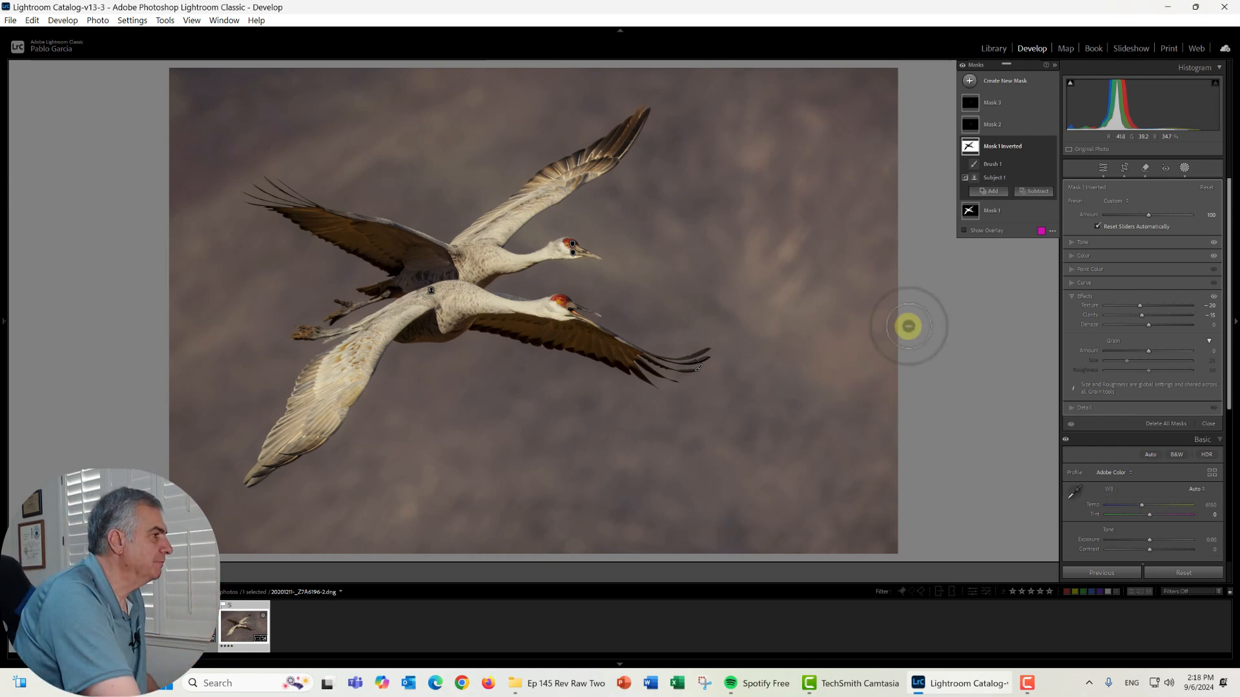
pyautogui.click(1208, 427)
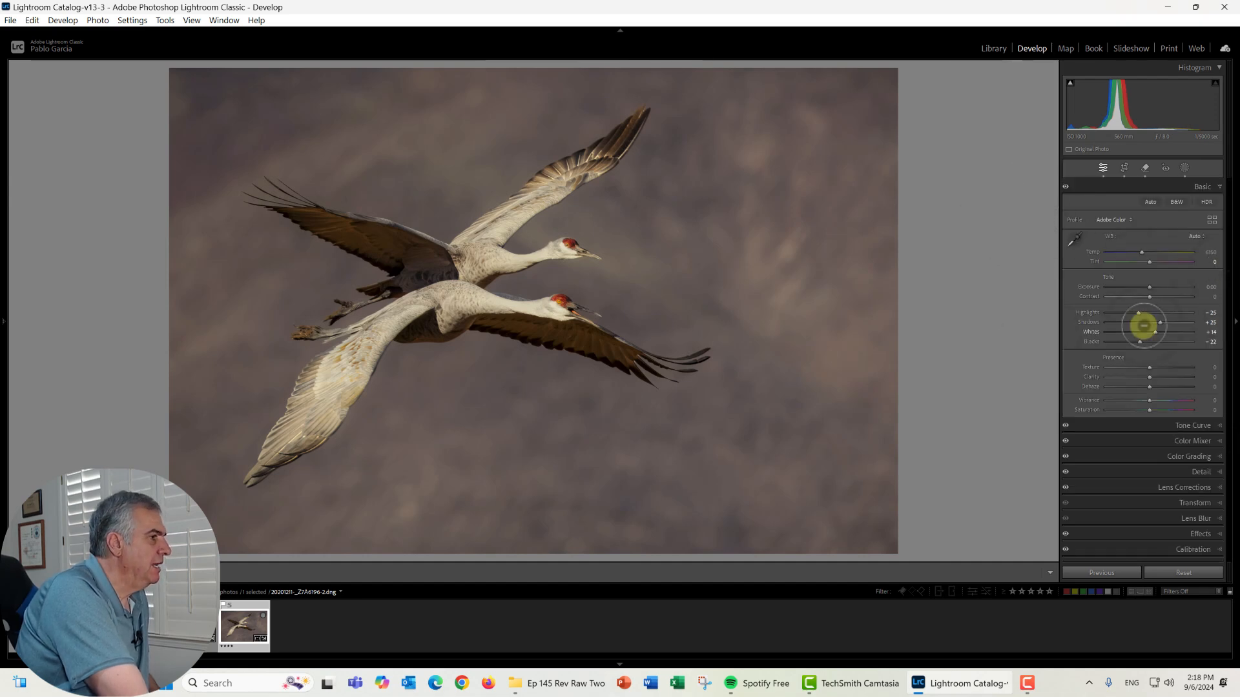
# Add a slight dark post-crop vignette to the crane photo by lowering its Amount just below zero
pyautogui.click(1200, 532)
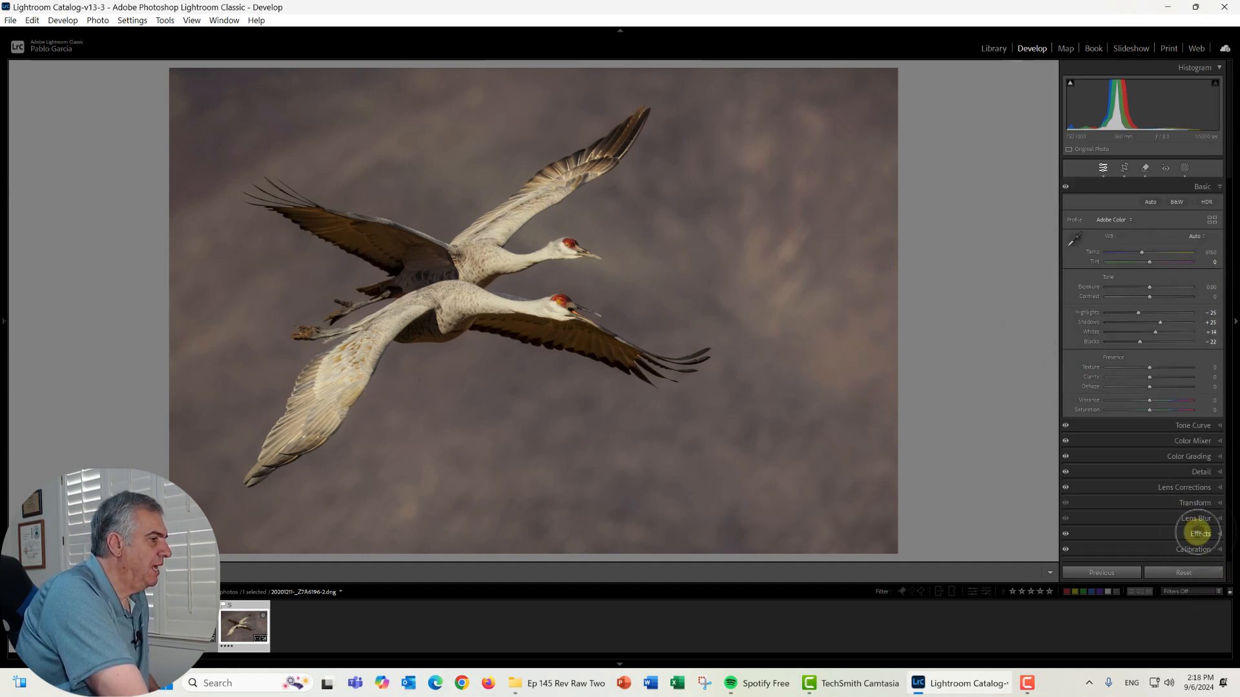
pyautogui.moveTo(1149, 346); pyautogui.dragTo(1143, 346)
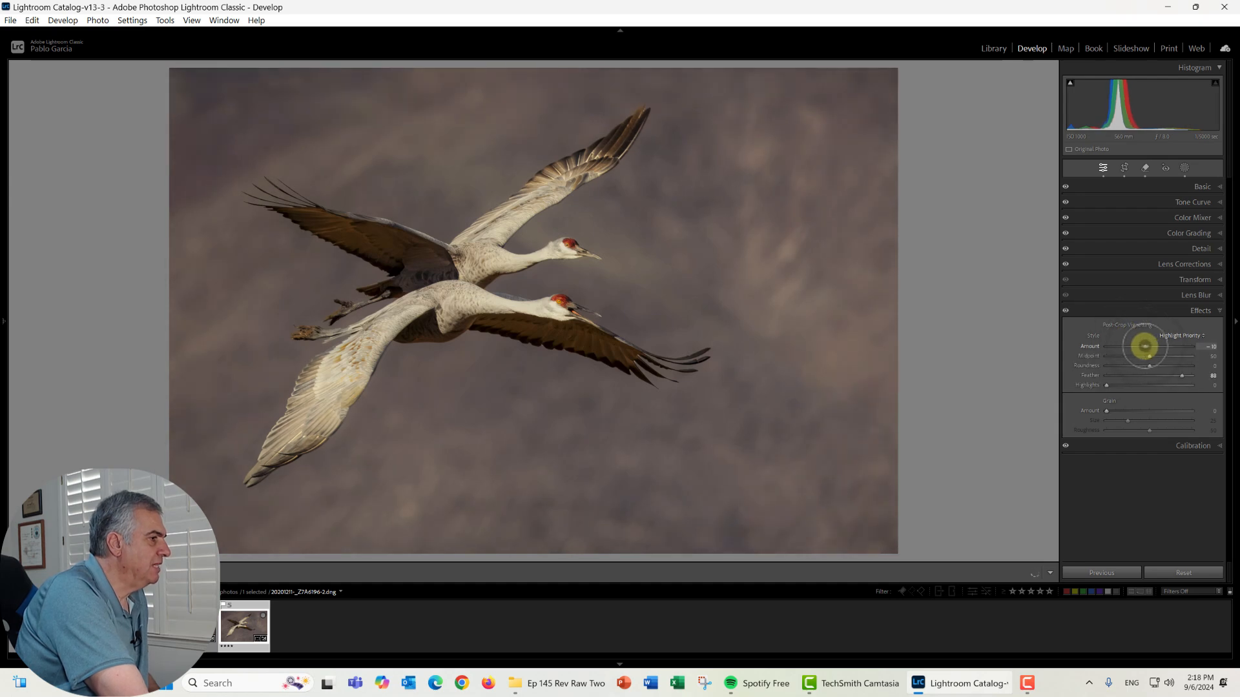
# Set the photo's sharpening to Amount 60 and Detail 32 while checking the cranes' heads up close
pyautogui.click(1171, 248)
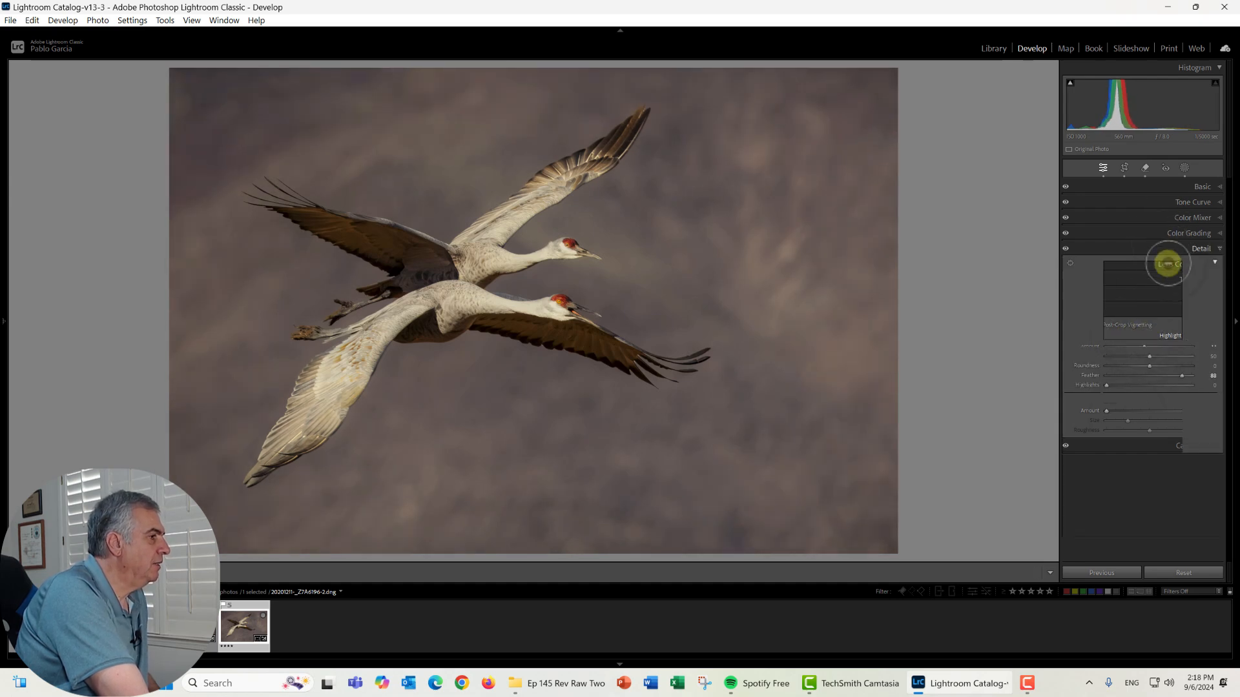
pyautogui.moveTo(1157, 391); pyautogui.dragTo(1128, 362)
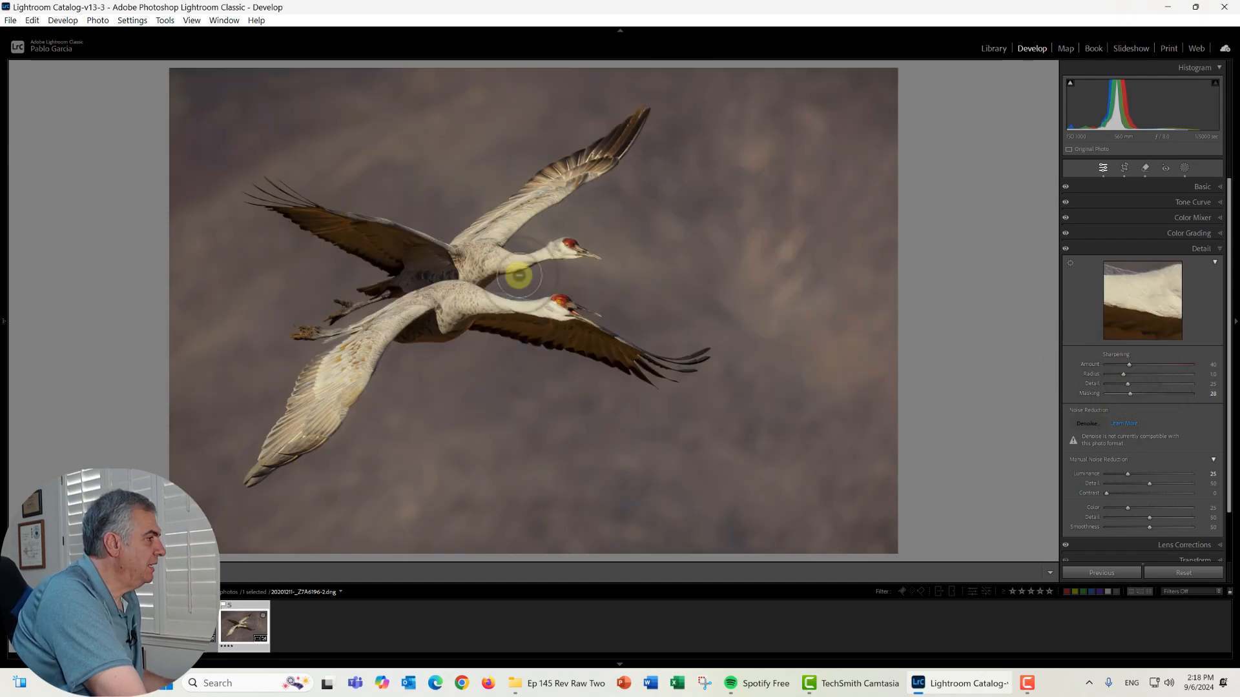
pyautogui.click(568, 244)
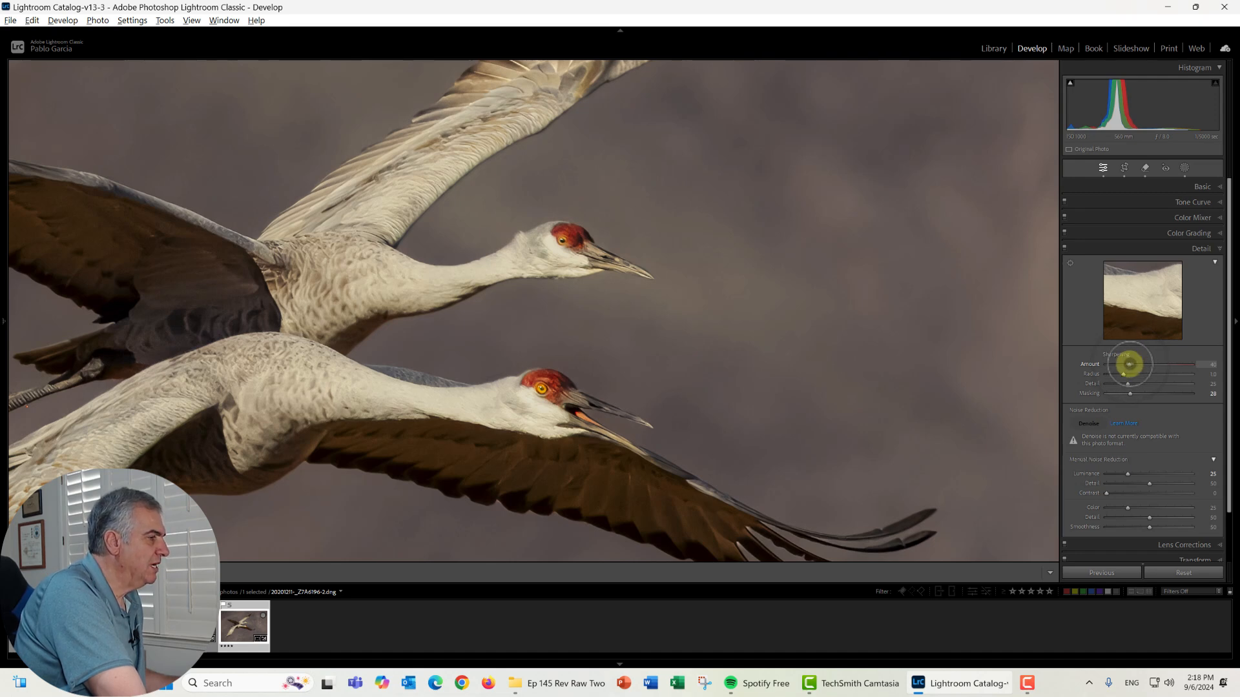
pyautogui.moveTo(1129, 365)
pyautogui.mouseDown()
pyautogui.moveTo(1154, 362)
pyautogui.moveTo(1131, 363)
pyautogui.moveTo(1147, 363)
pyautogui.moveTo(1134, 382)
pyautogui.mouseUp()
pyautogui.click(377, 556)
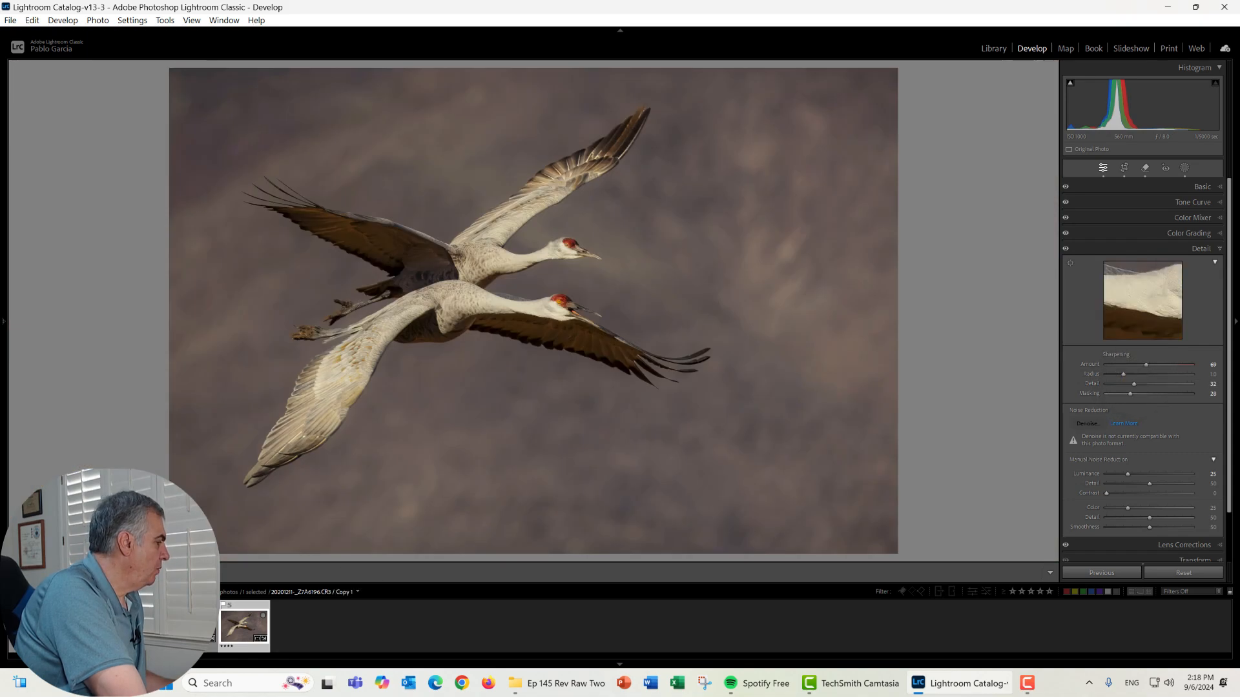
# Show the uncropped, unedited copy of the crane photo to compare it with the finished edit
pyautogui.click(141, 626)
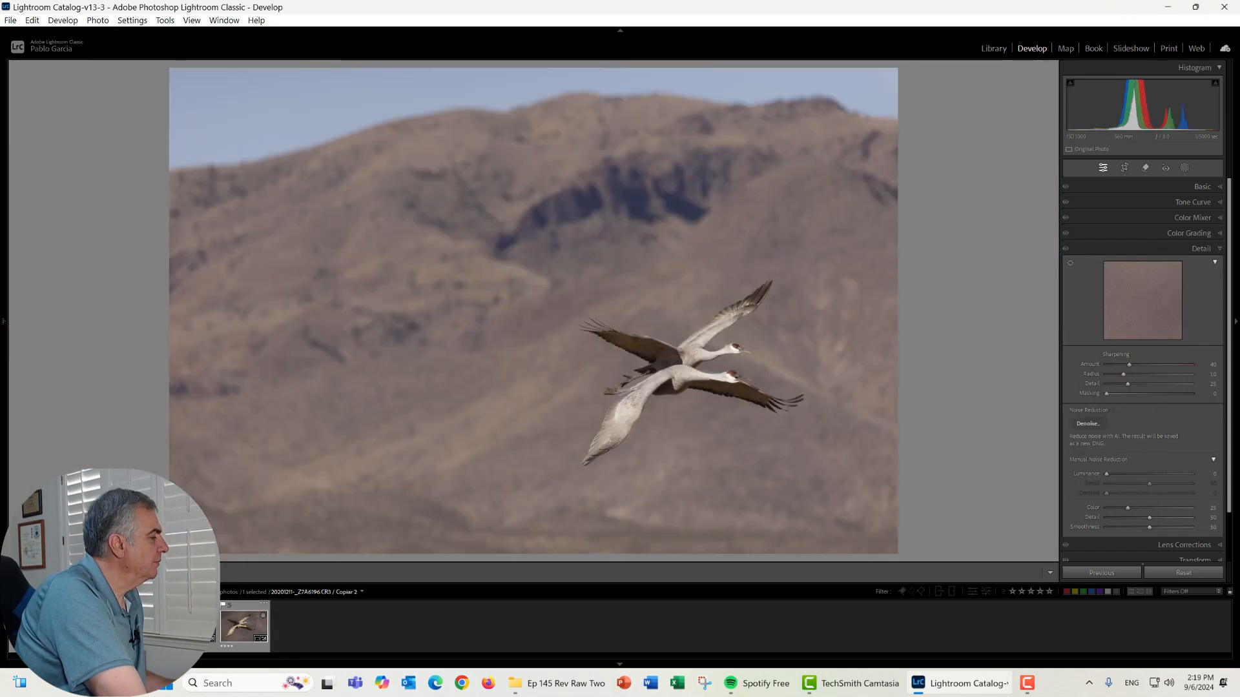